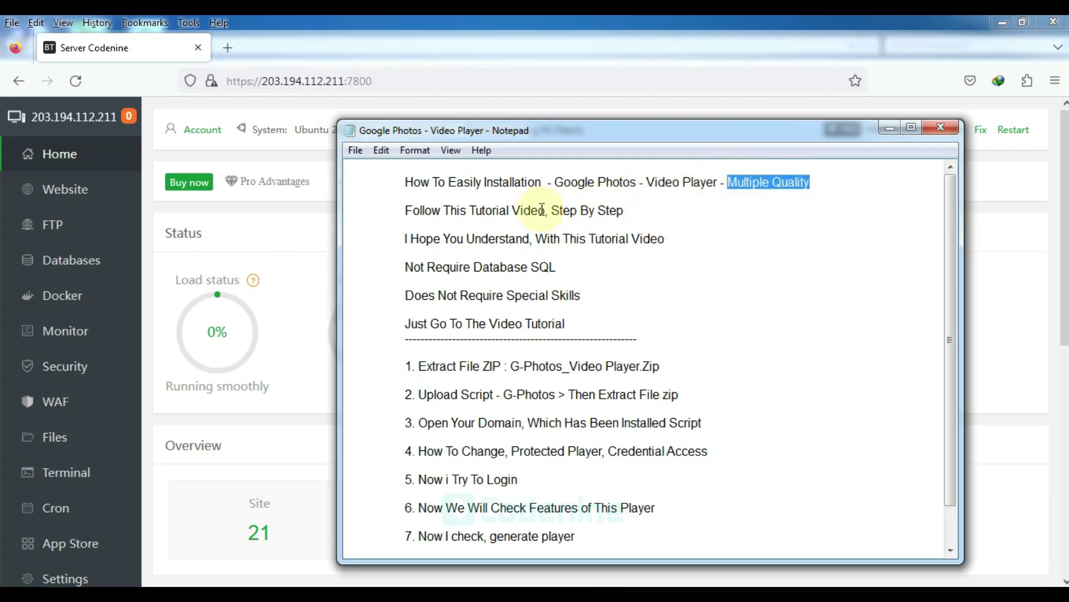
Highlight the installation notes' intro lines through step 1, Extract File ZIP
left_click_drag(408, 210, 635, 209)
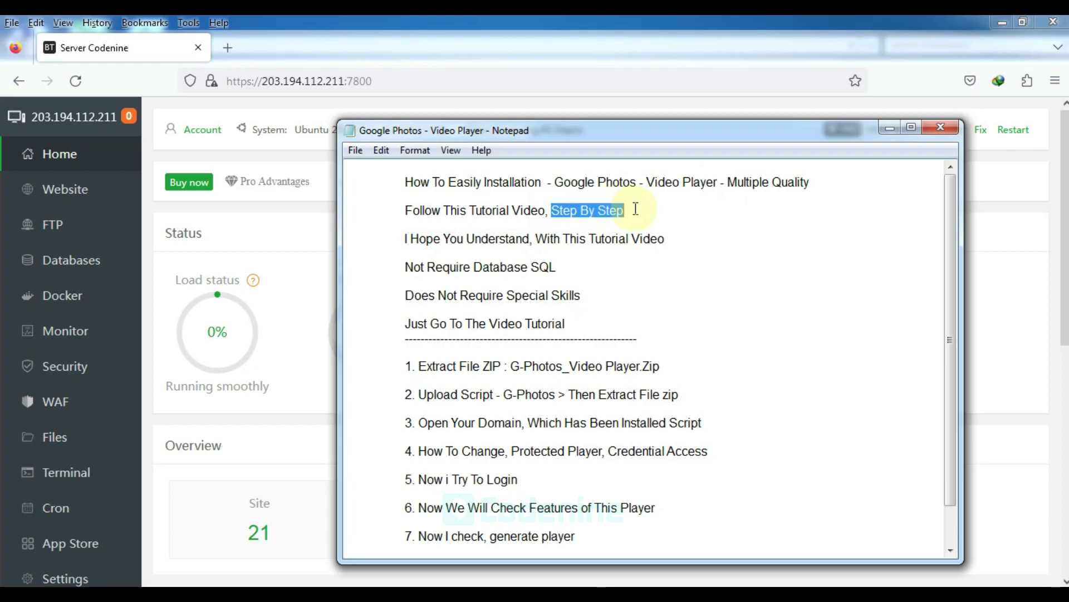
left_click_drag(406, 239, 674, 238)
left_click_drag(405, 267, 543, 266)
left_click_drag(406, 296, 586, 295)
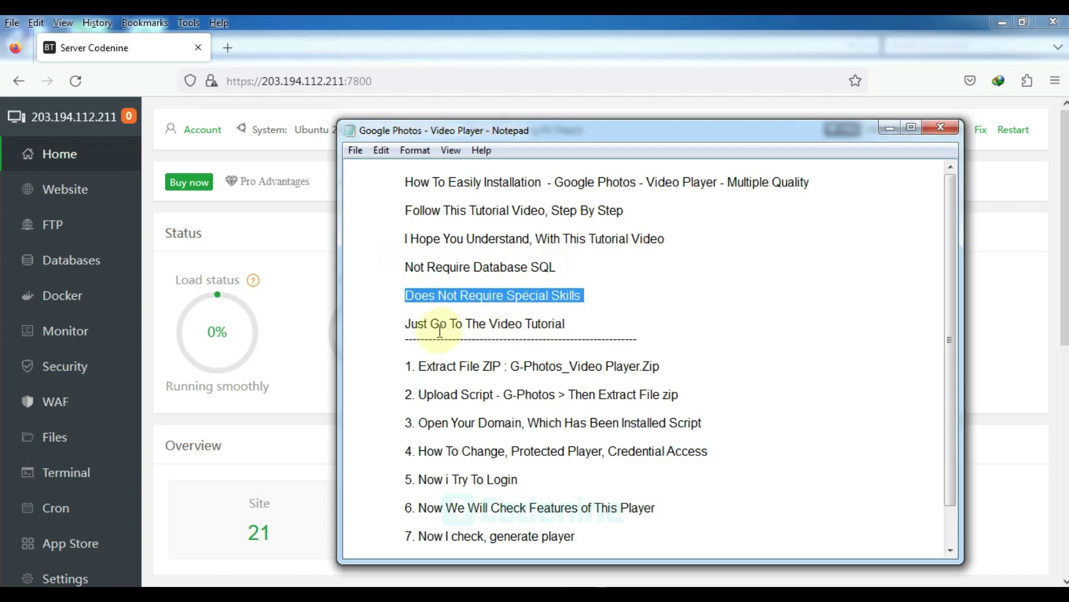
left_click_drag(405, 325, 547, 334)
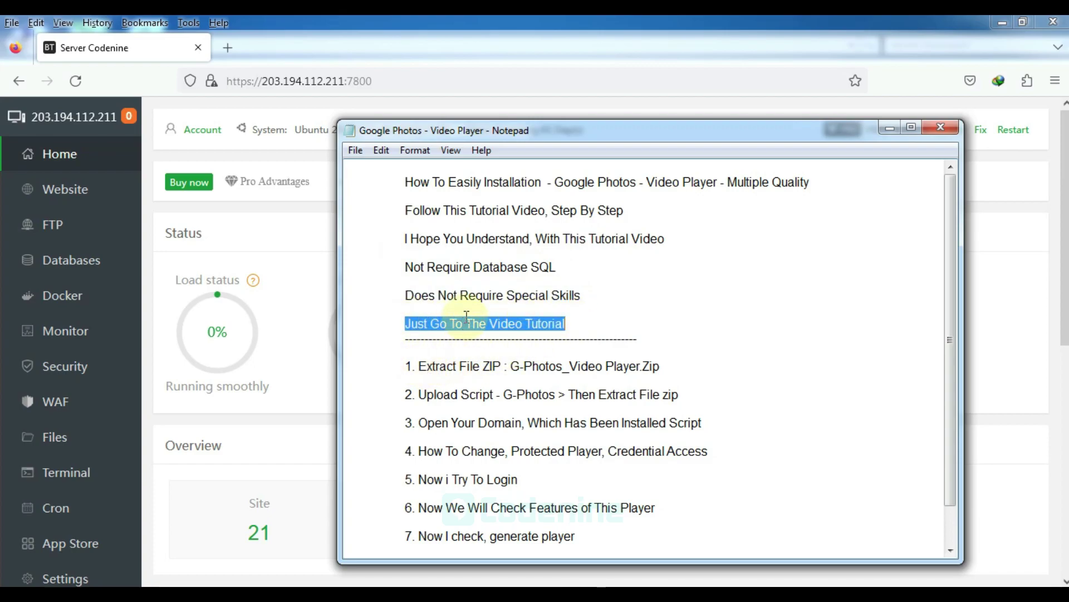
left_click_drag(407, 366, 502, 366)
Open Downloads > Compressed and highlight the archive name G-Photos_Video Player.Zip in the notes
left_click(279, 418)
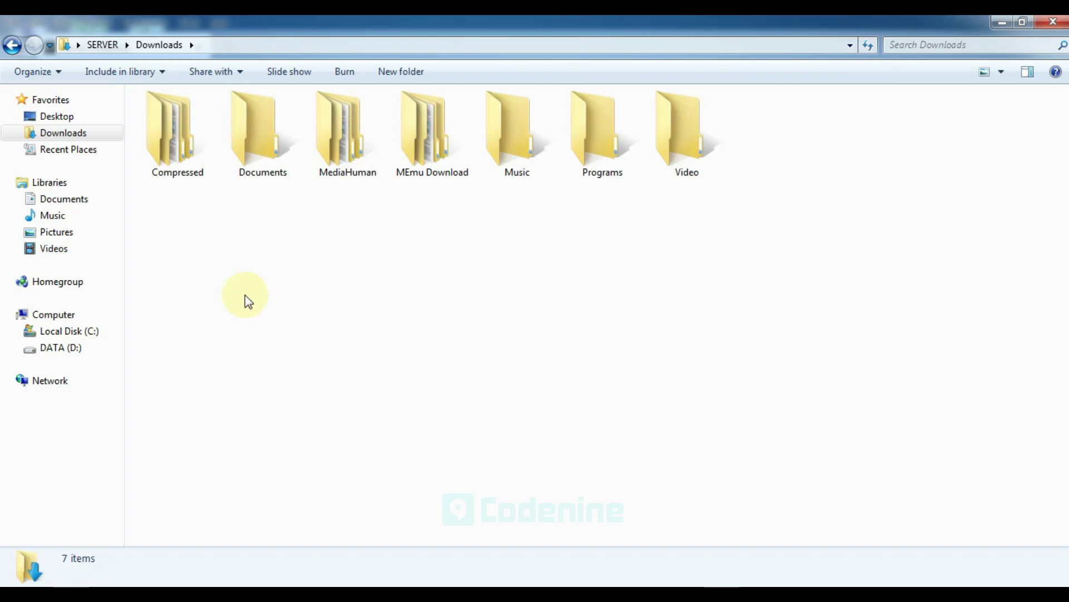
left_click(194, 149)
double_click(193, 149)
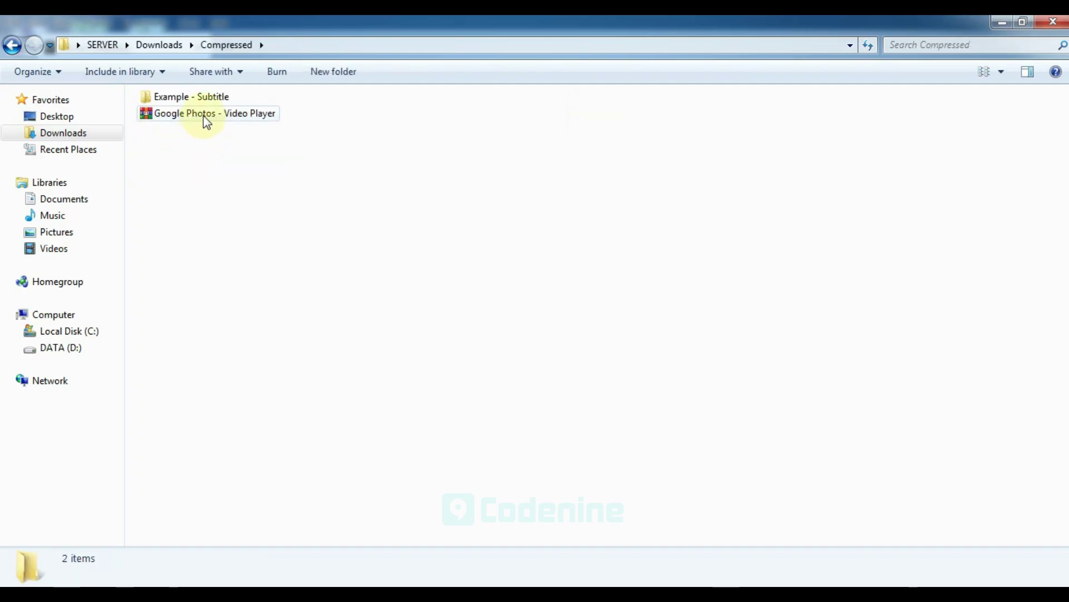
left_click(206, 117)
left_click(287, 581)
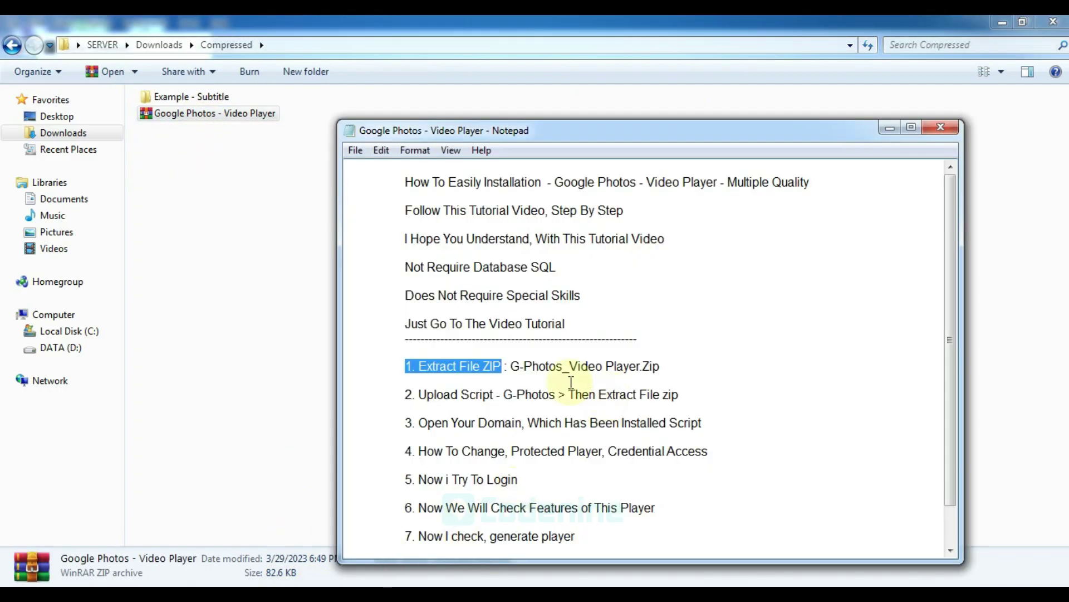
left_click(512, 366)
left_click_drag(511, 366, 674, 366)
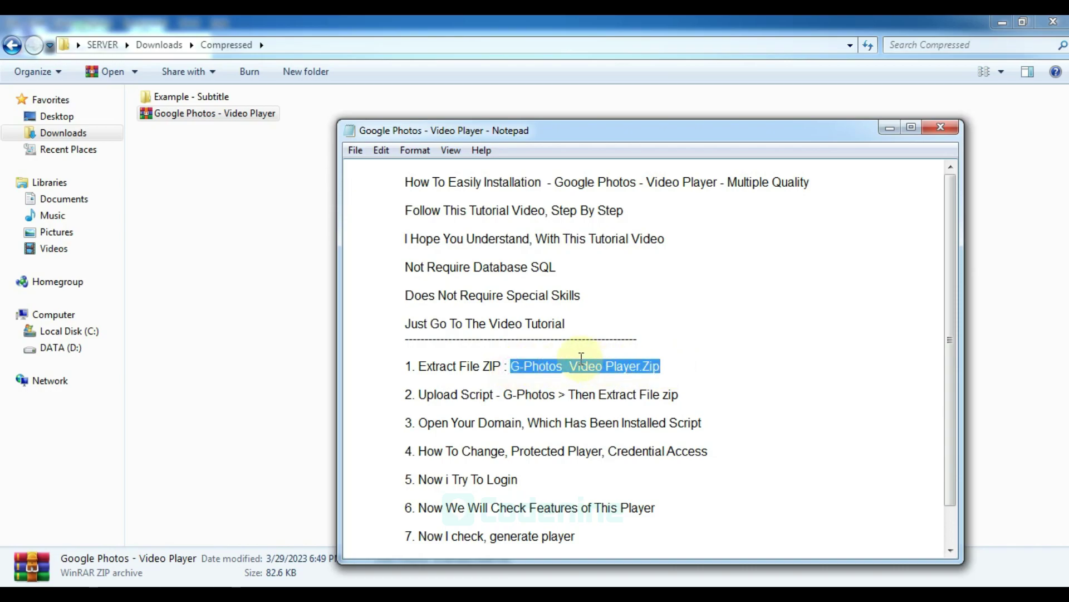
Extract the Google Photos - Video Player archive here and open the extracted folder
left_click(265, 283)
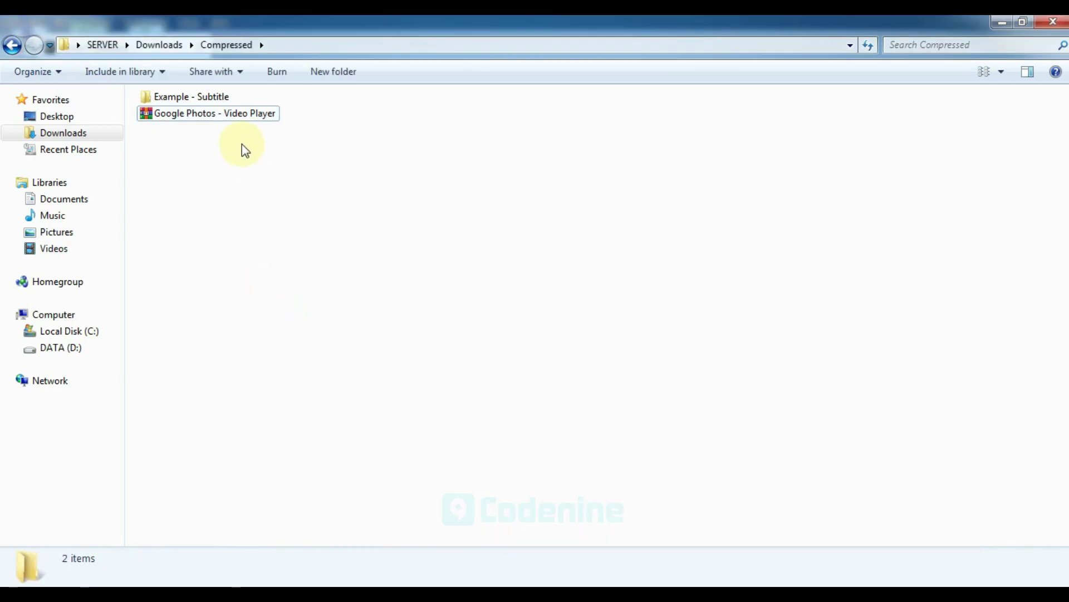
right_click(239, 115)
left_click(279, 178)
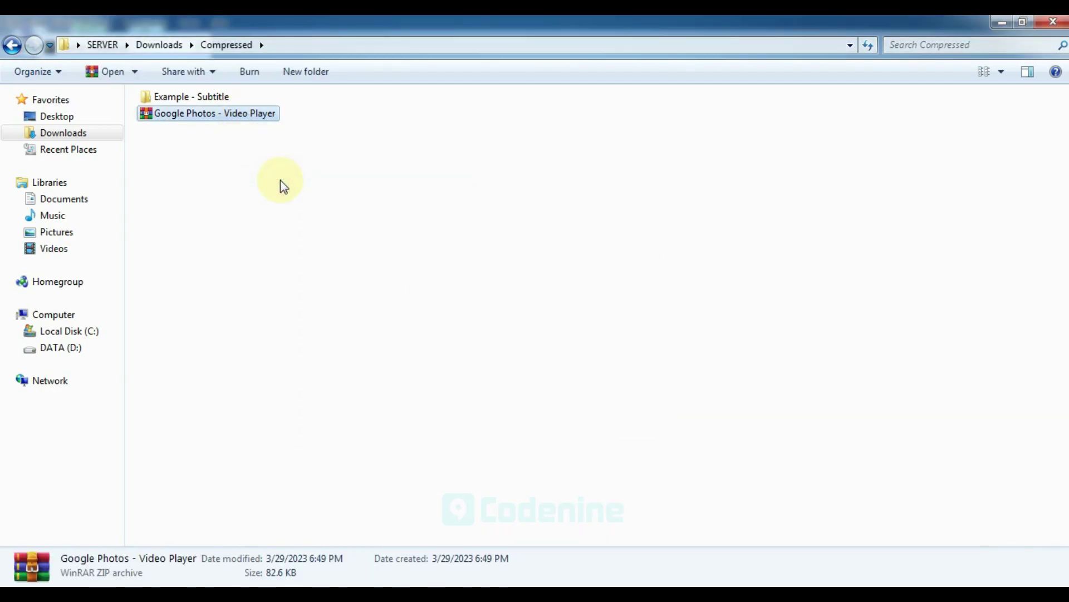
left_click(207, 115)
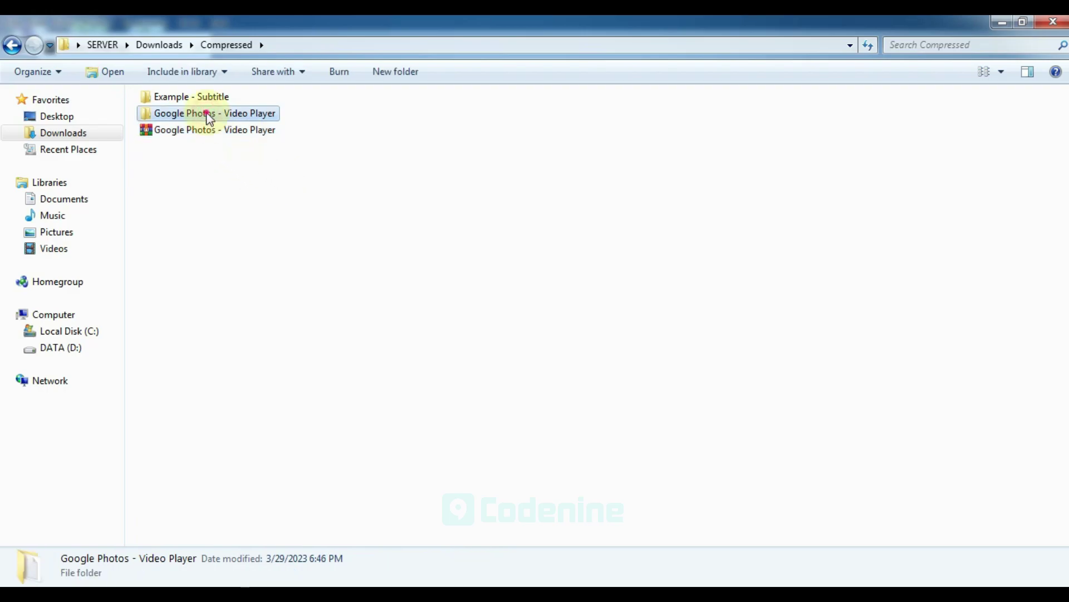
double_click(207, 114)
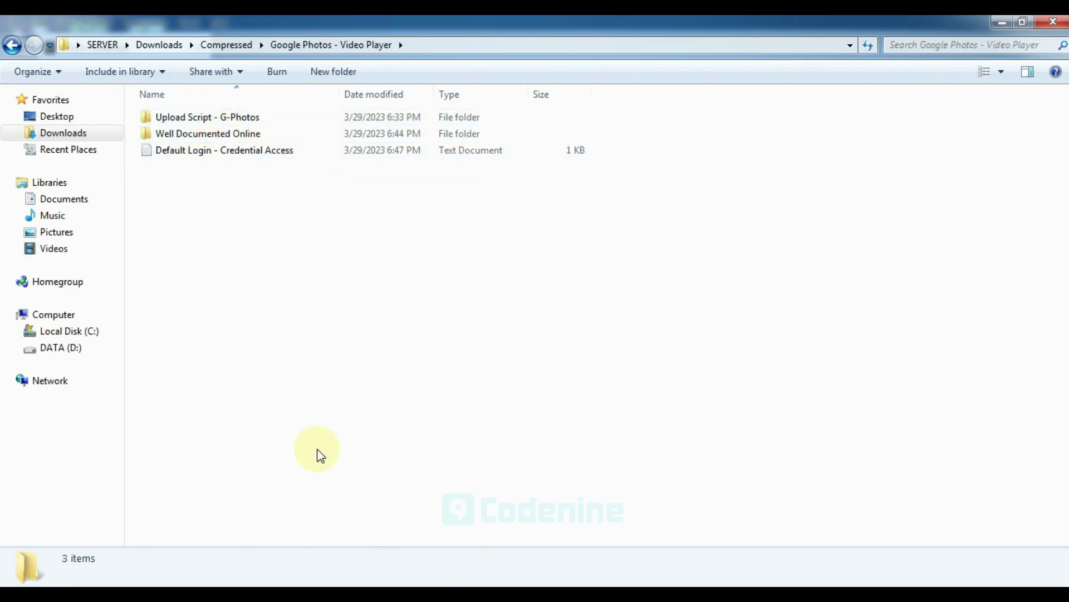
Highlight step 2 in the notes and preview the Upload Script - G-Photos folder
left_click(273, 591)
left_click_drag(408, 395, 555, 395)
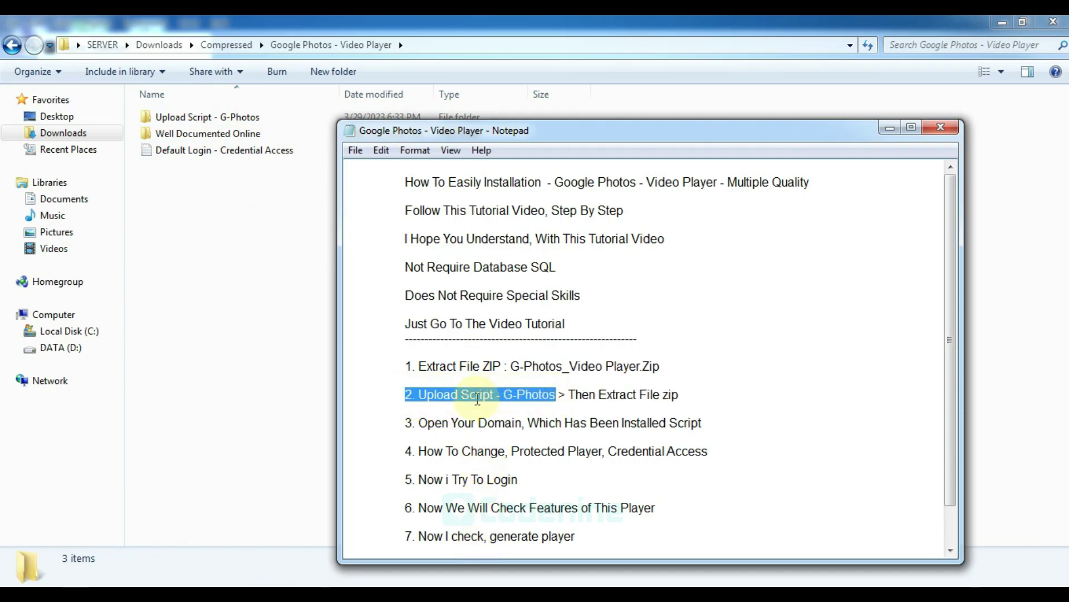
left_click(226, 261)
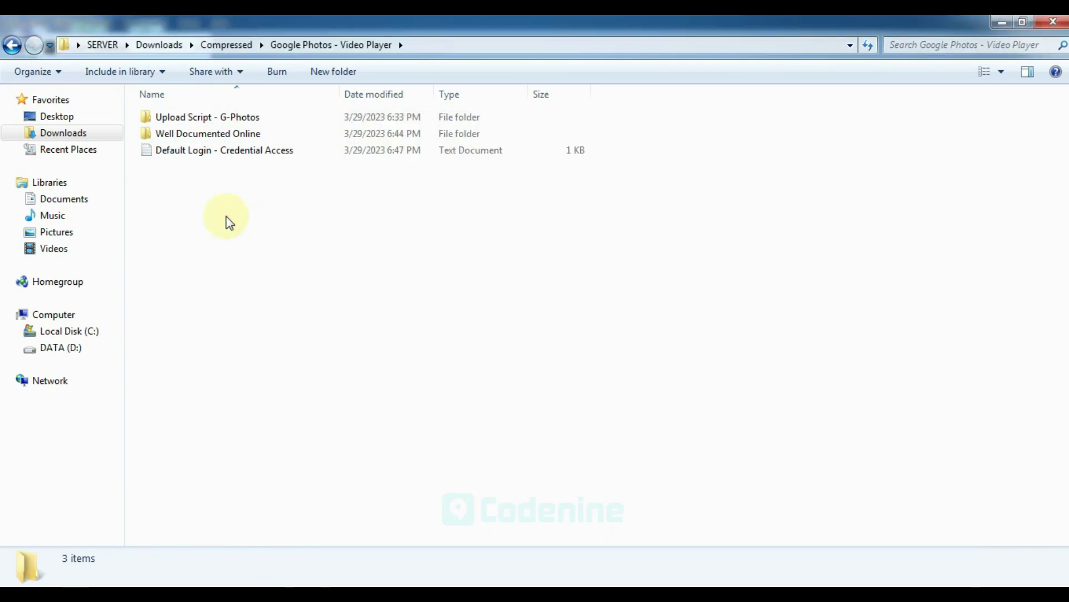
double_click(211, 118)
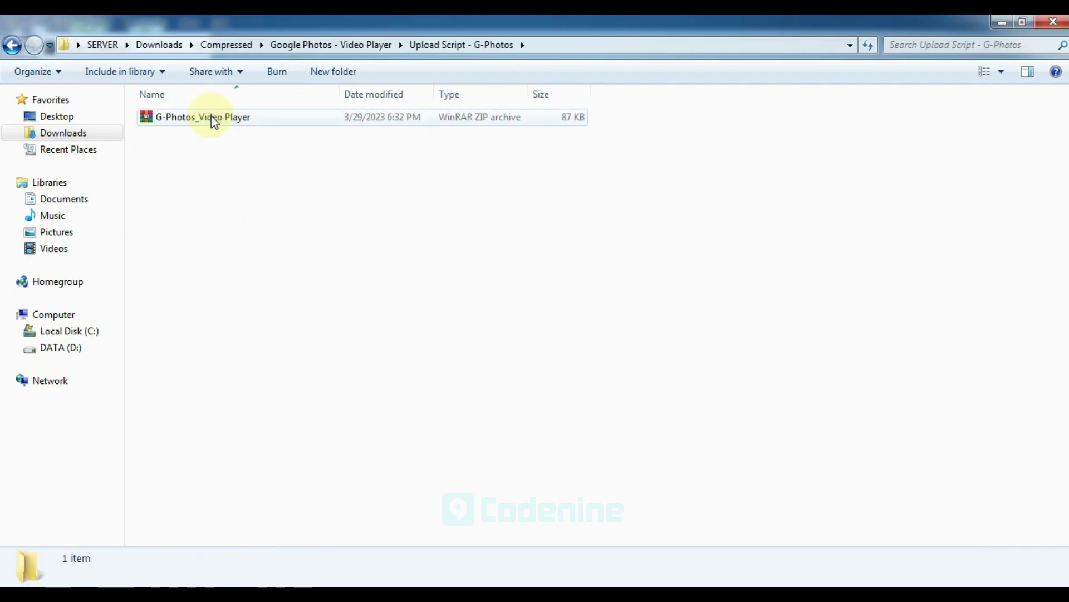
left_click(362, 46)
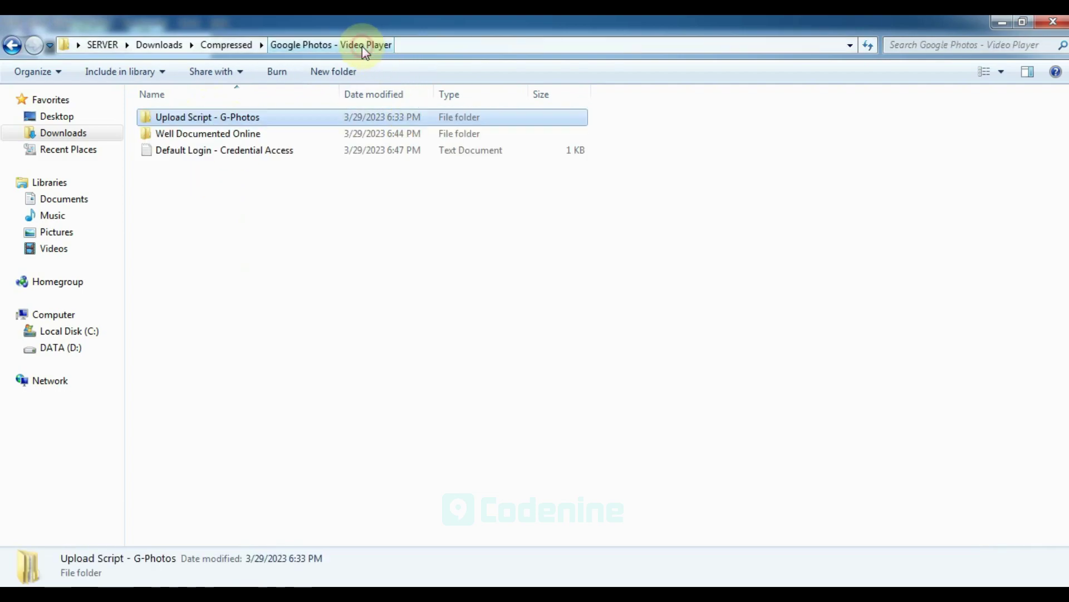
left_click(289, 585)
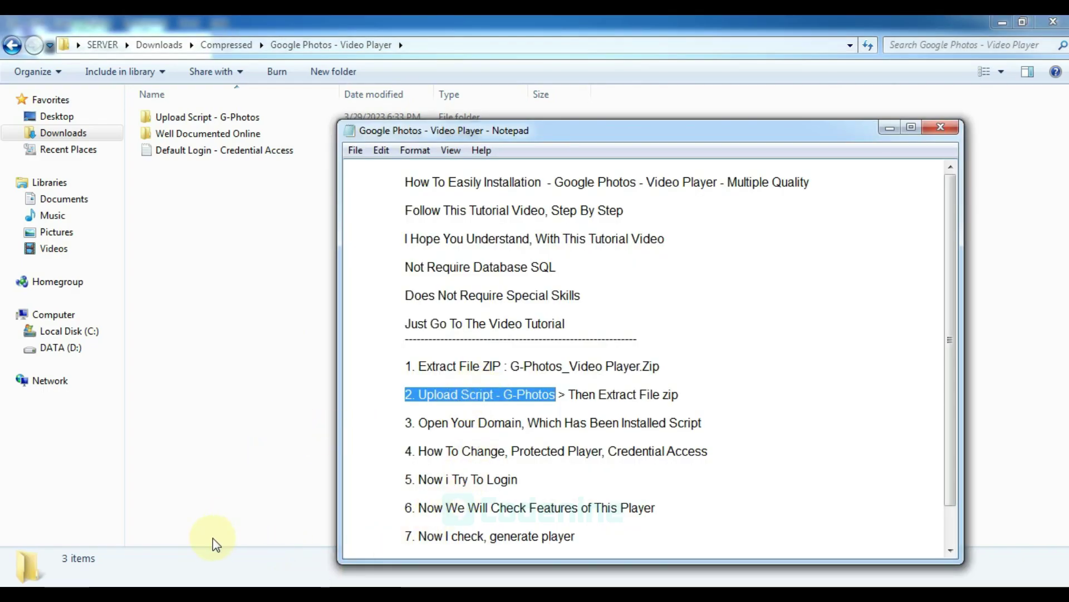
In the aaPanel file manager, go to the g-photos.codenine.biz.id folder to upload
left_click(220, 585)
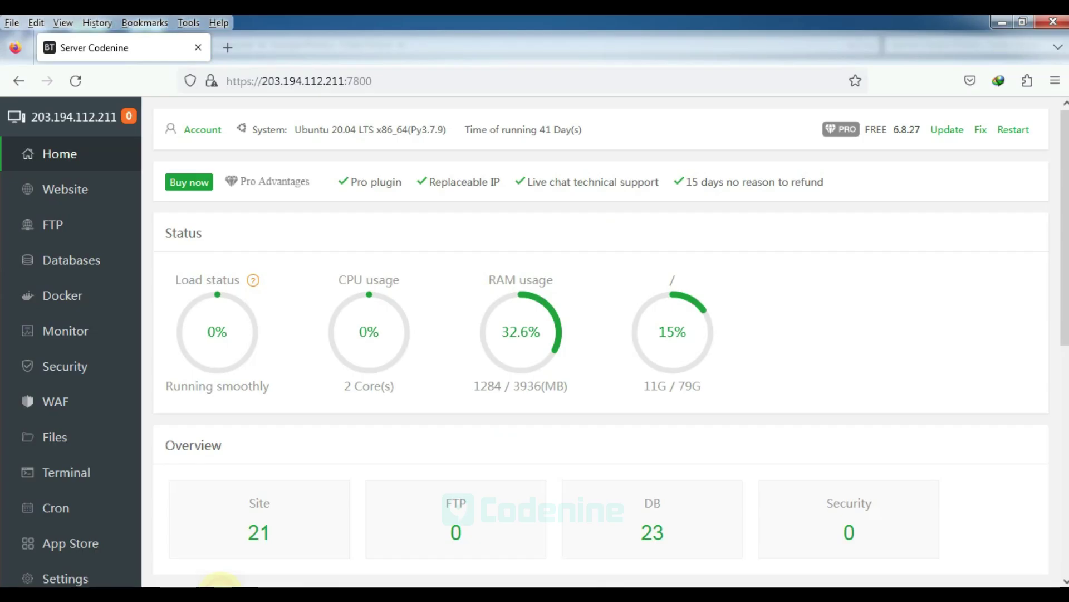
left_click(92, 445)
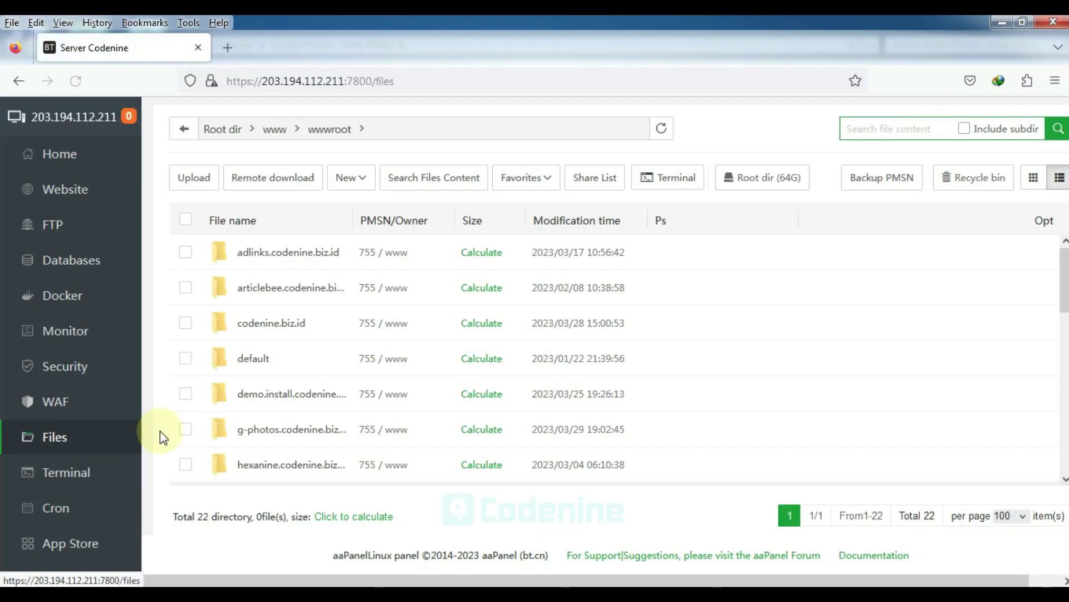
left_click(262, 429)
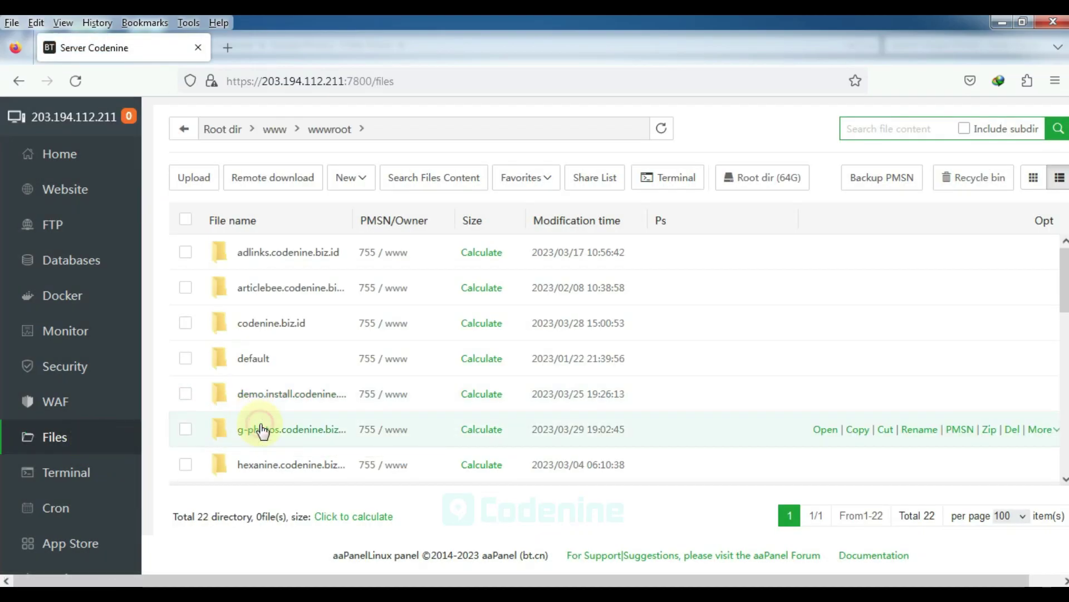
left_click(210, 178)
Upload G-Photos_Video Player.zip from Compressed > Google Photos - Video Player > Upload Script - G-Photos
left_click(351, 154)
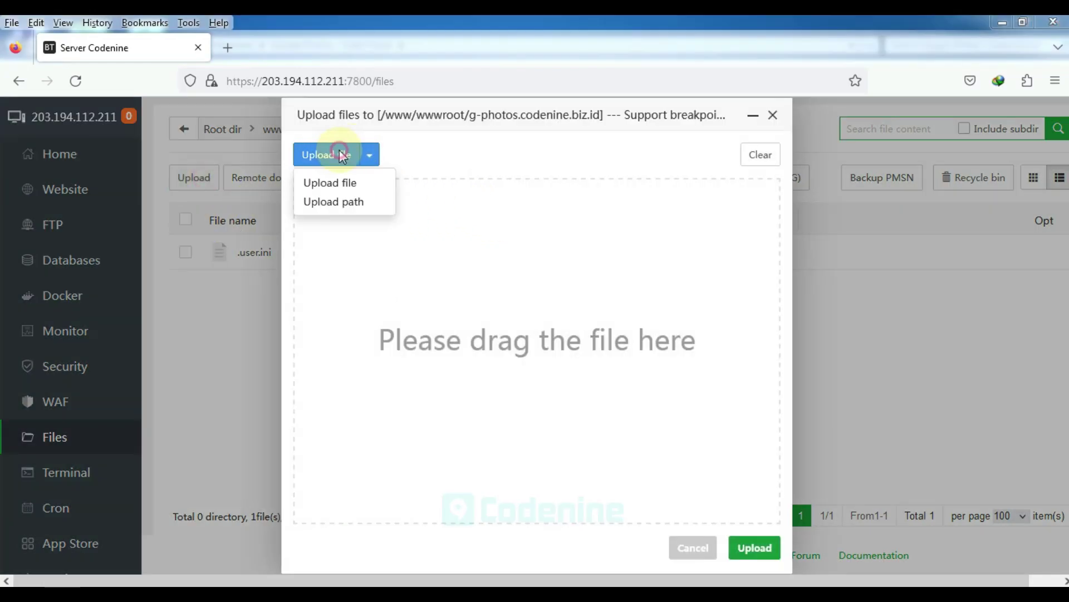
left_click(401, 268)
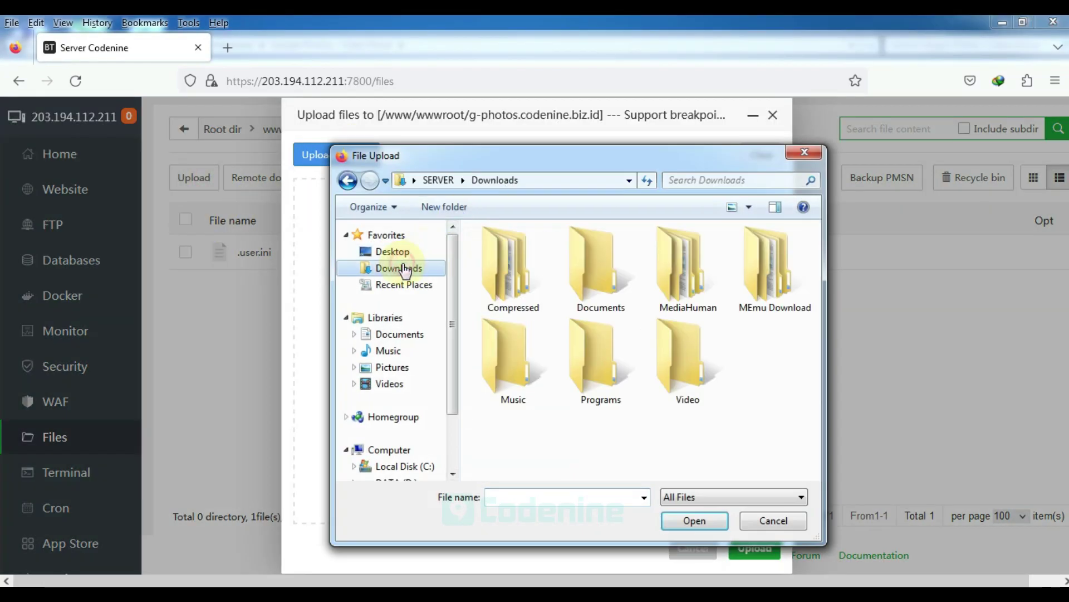
double_click(516, 263)
double_click(521, 248)
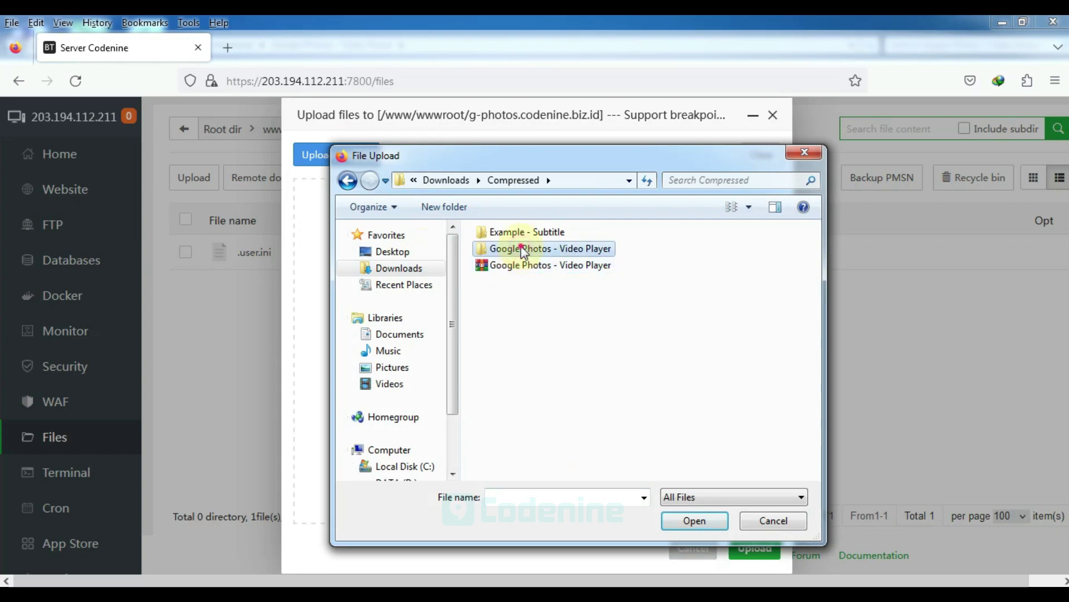
double_click(523, 256)
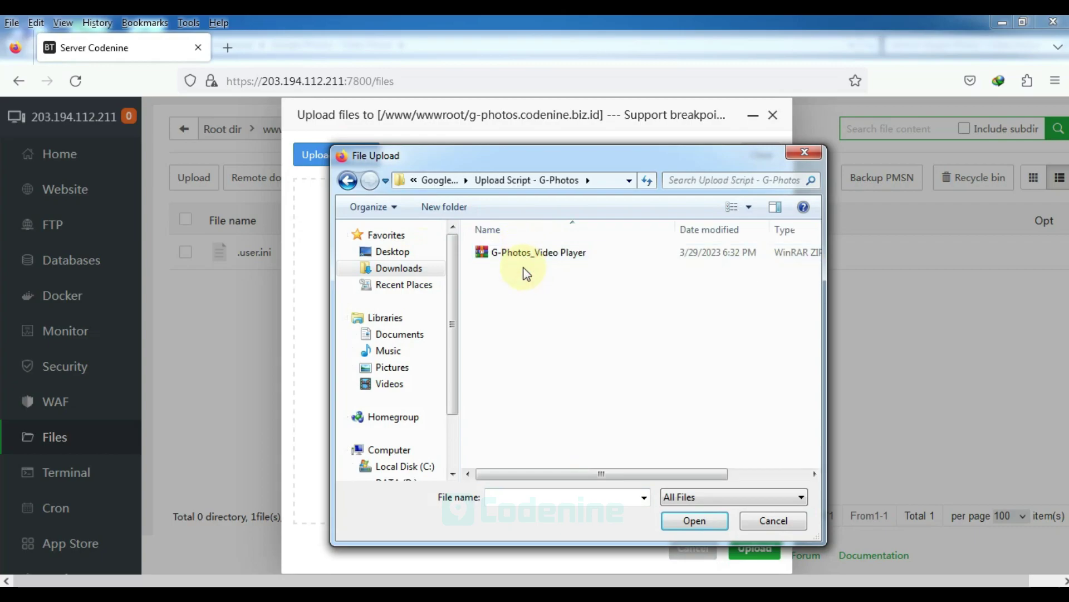
left_click(538, 253)
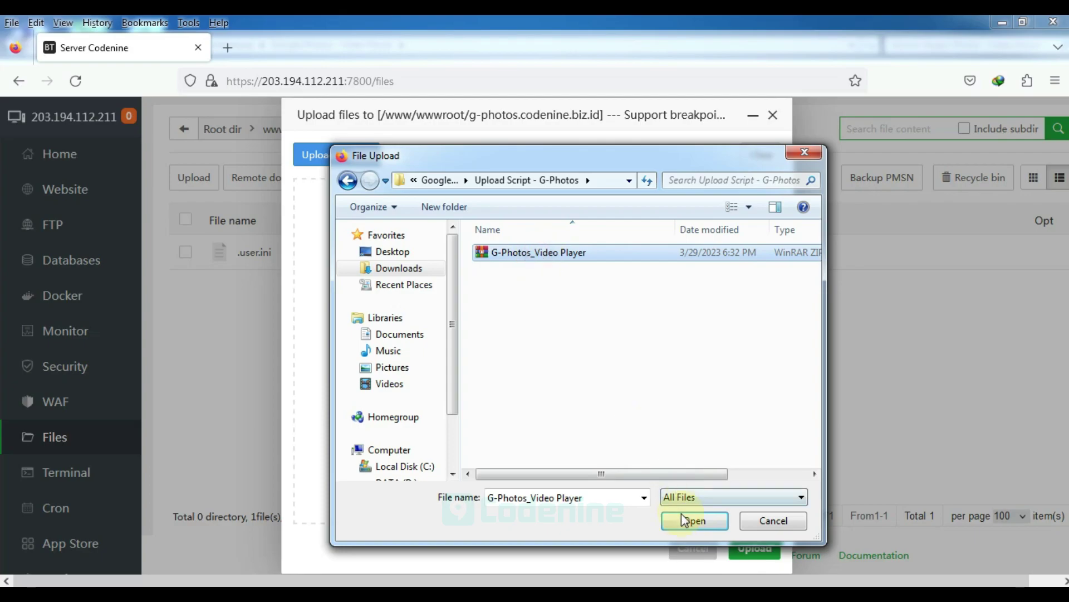
left_click(694, 519)
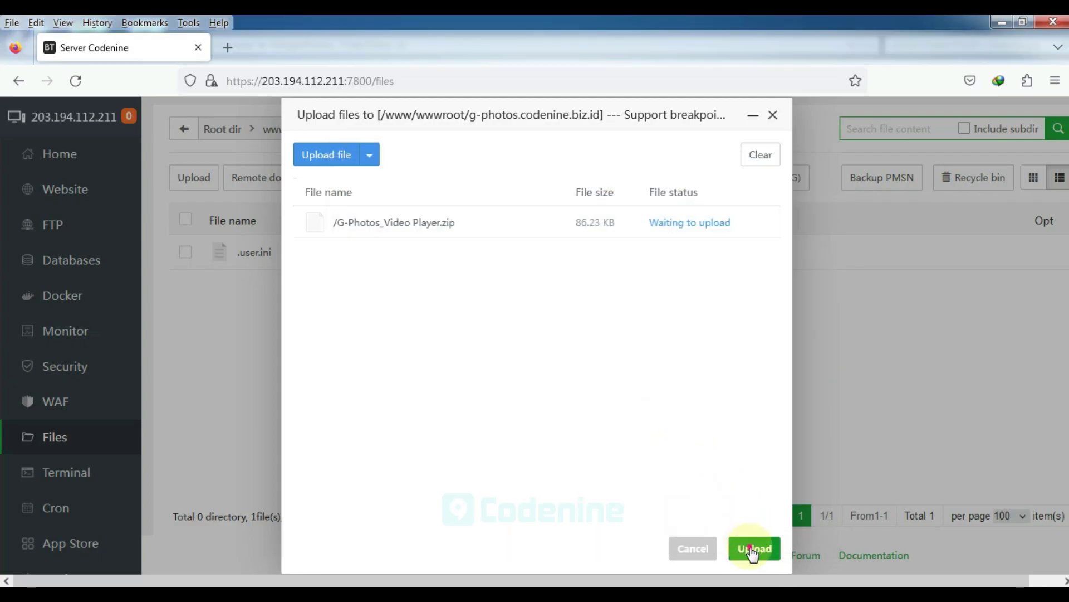
left_click(753, 549)
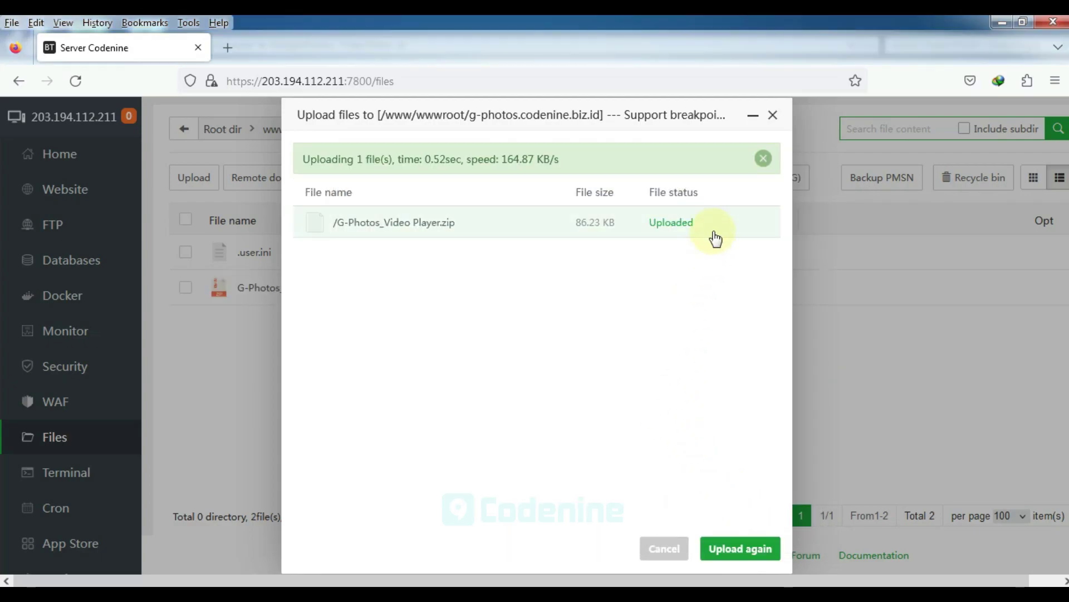
left_click(771, 117)
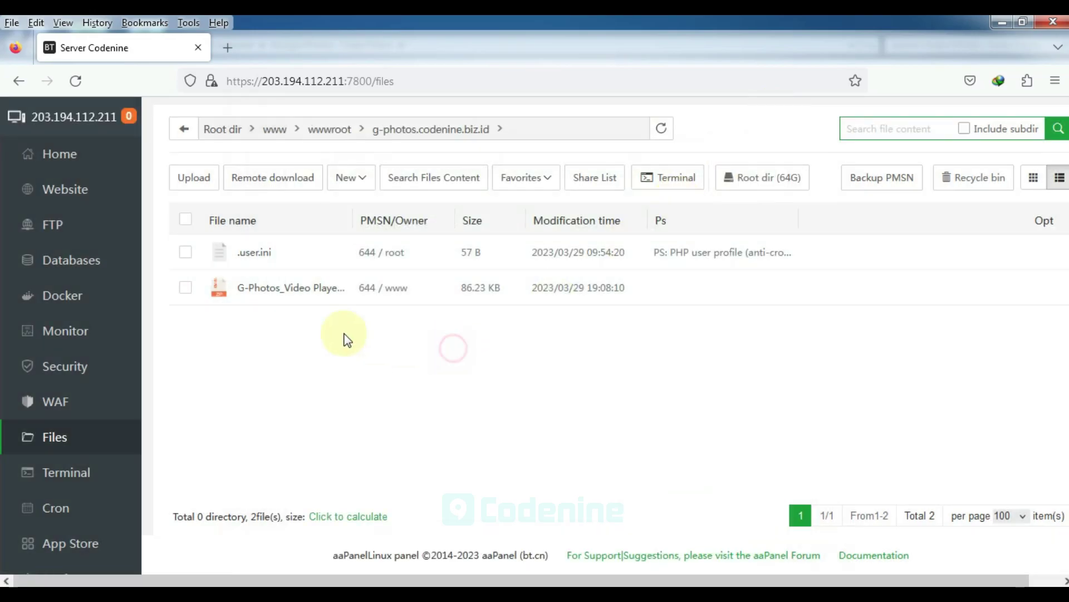
Unzip G-Photos_Video Player.zip into the site root folder
left_click(287, 577)
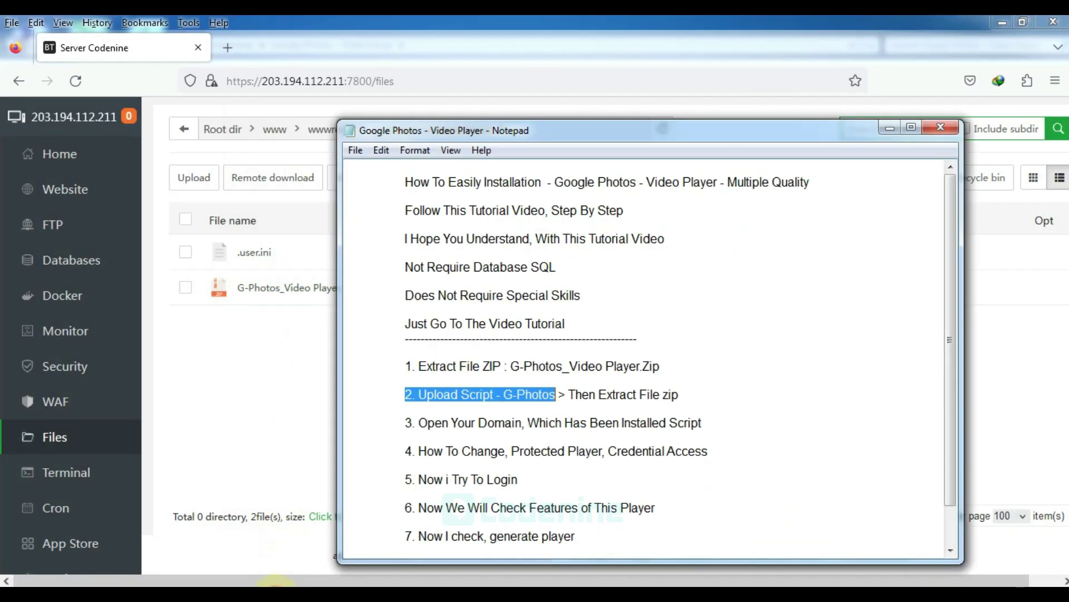
left_click_drag(569, 394, 641, 394)
left_click(260, 376)
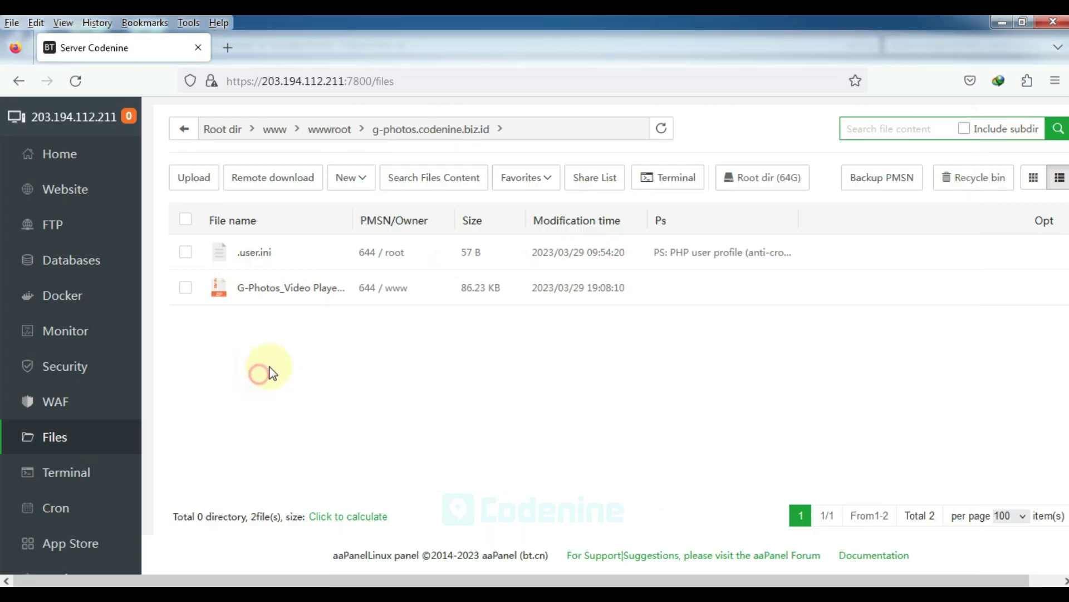
right_click(313, 289)
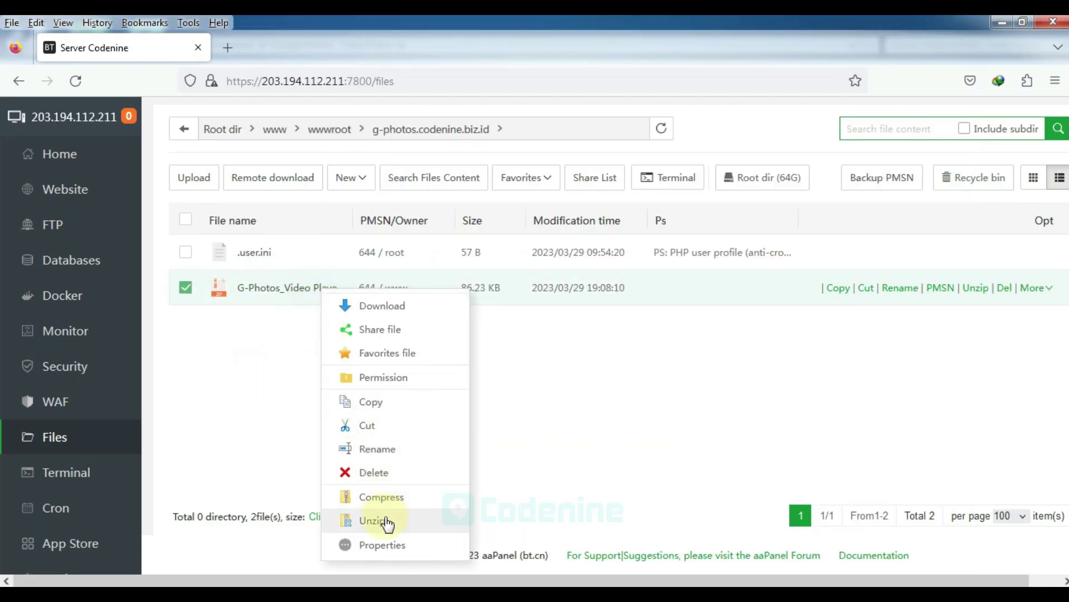
left_click(380, 520)
left_click(692, 458)
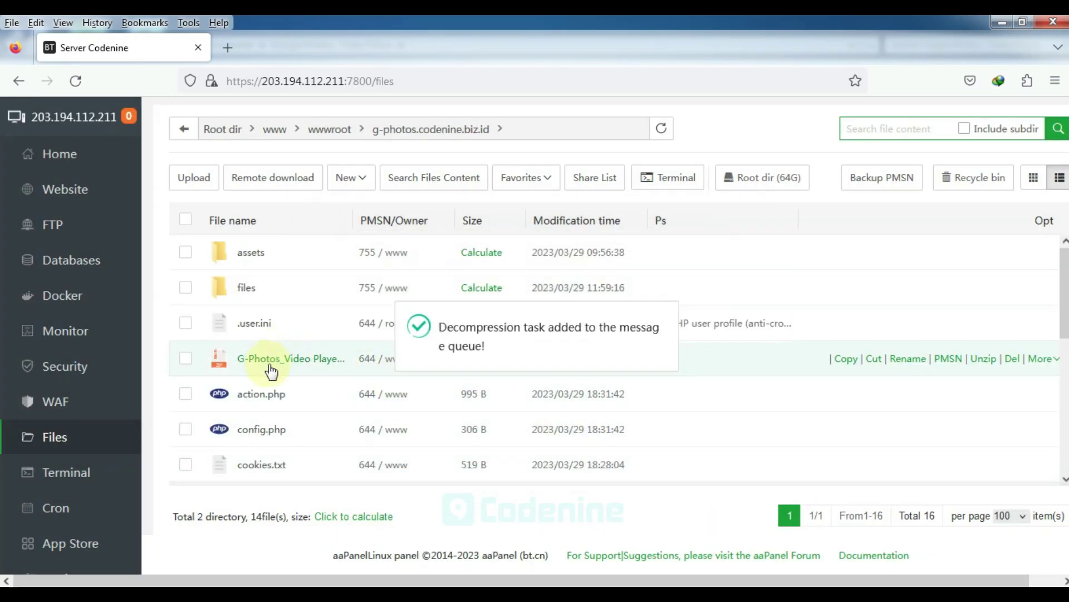
Delete the G-Photos_Video Player.zip file to the recycle bin
right_click(284, 361)
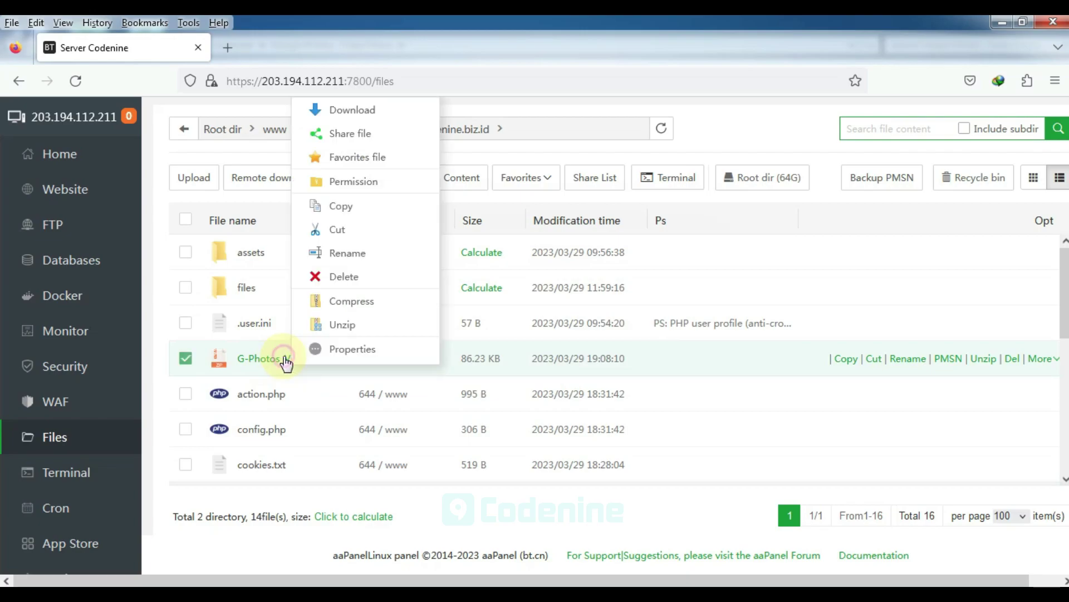
left_click(329, 276)
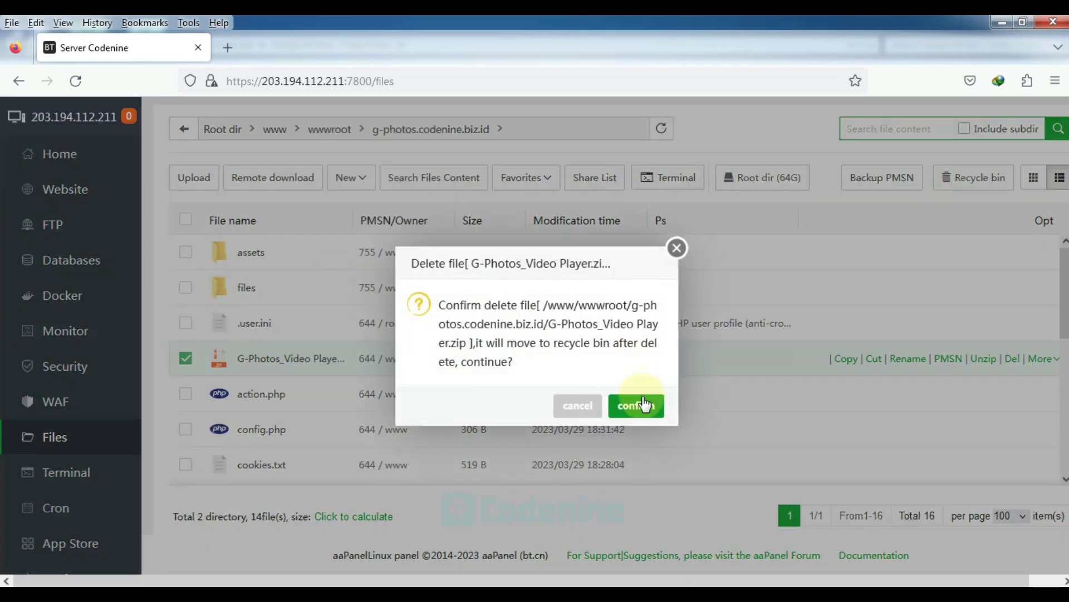
left_click(640, 405)
scroll(278, 359, "down", 3)
scroll(281, 358, "up", 3)
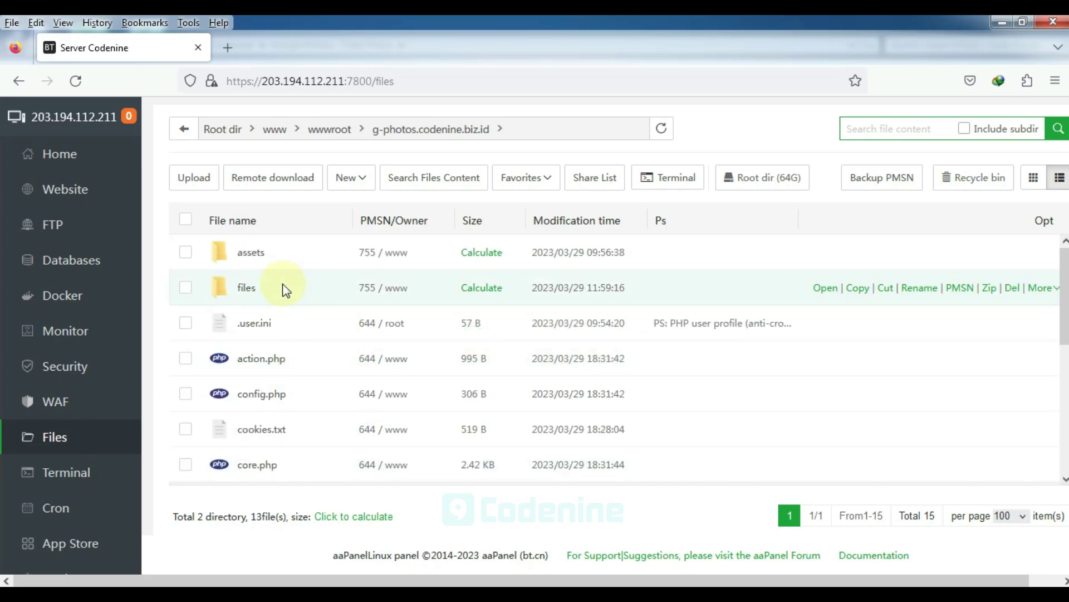
Highlight step 3 in the installation notes
left_click(282, 595)
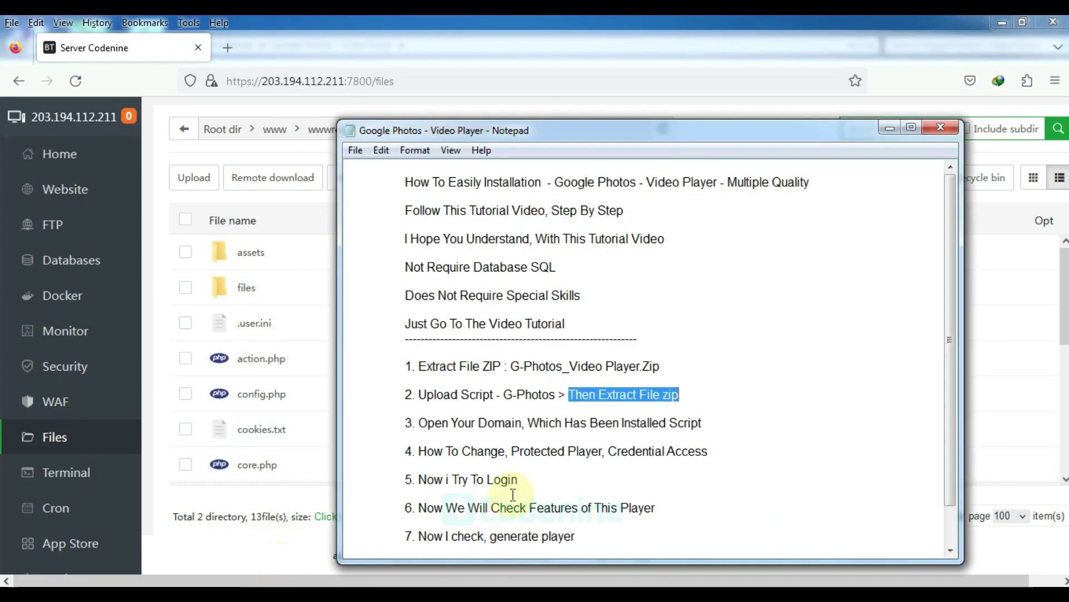
left_click_drag(400, 422, 709, 423)
left_click_drag(406, 419, 720, 425)
Copy g-photos.codenine.biz.id from the path bar and load it in a new tab
left_click(309, 484)
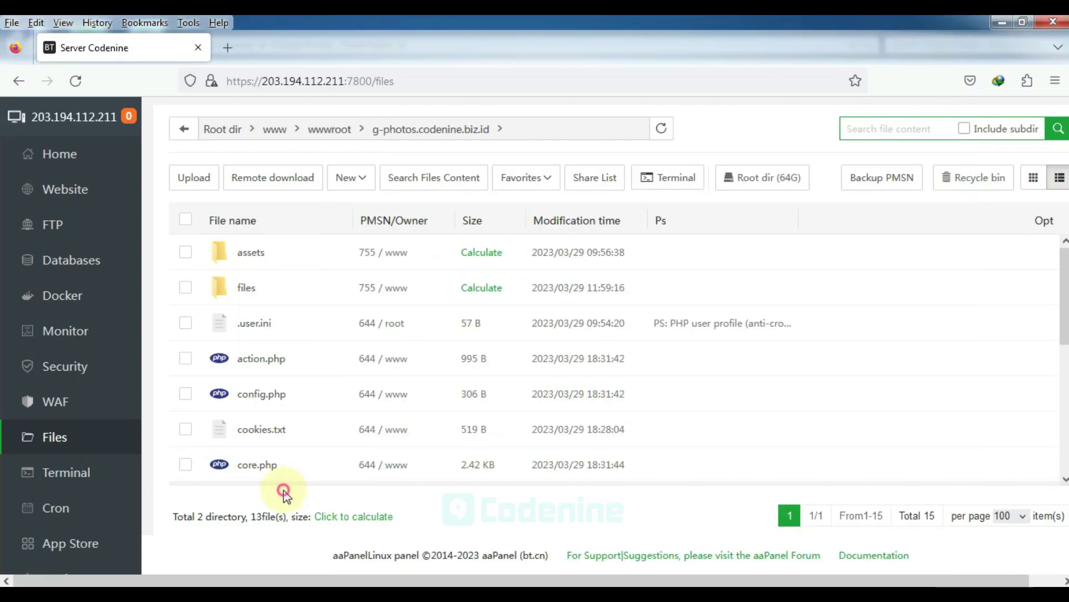
left_click(525, 122)
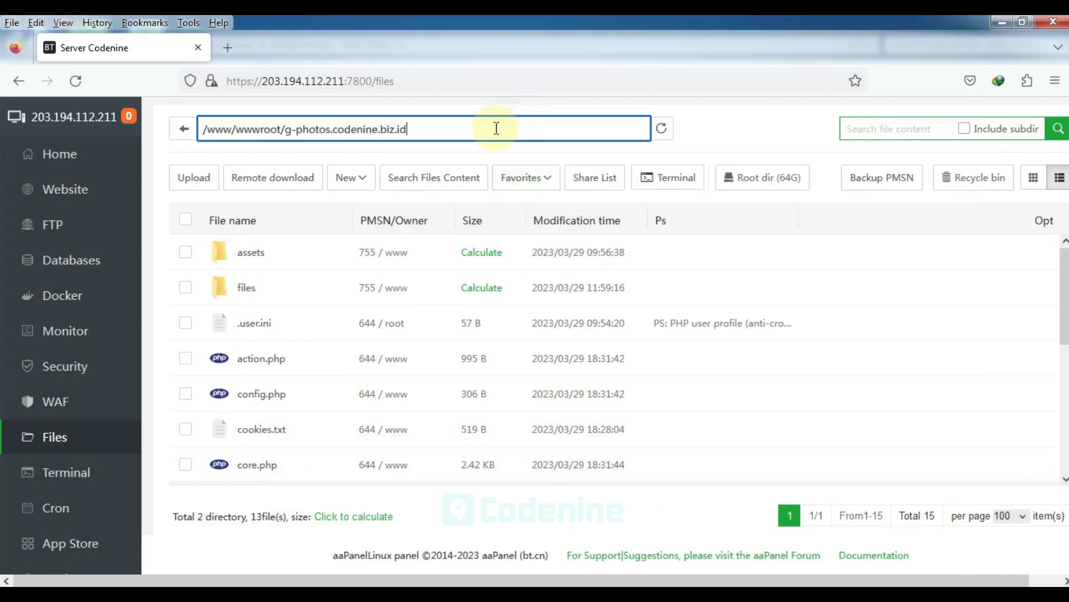
left_click_drag(287, 129, 412, 129)
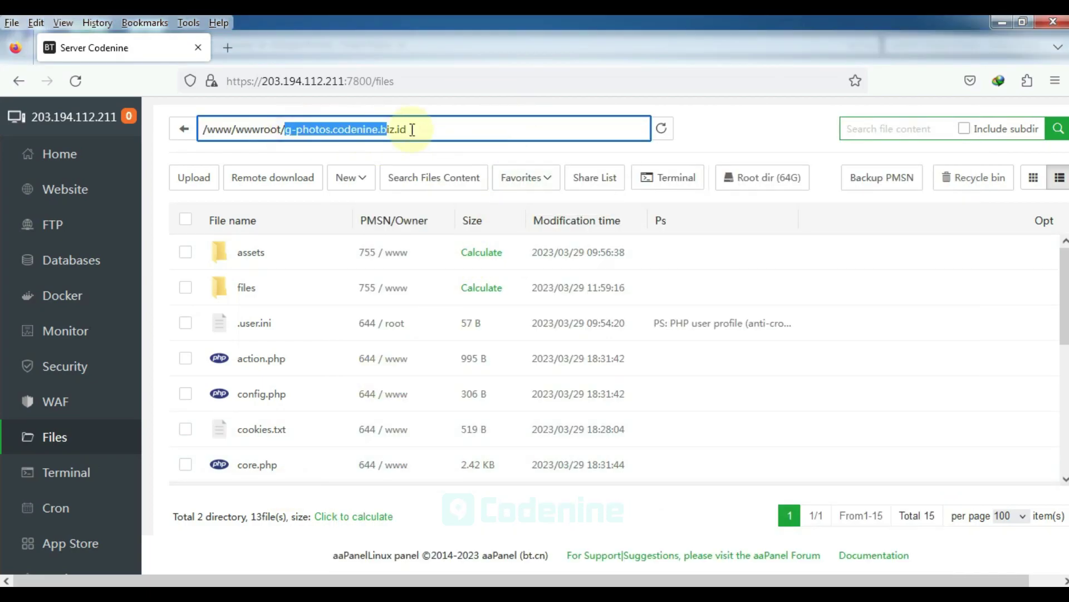
left_click(729, 129)
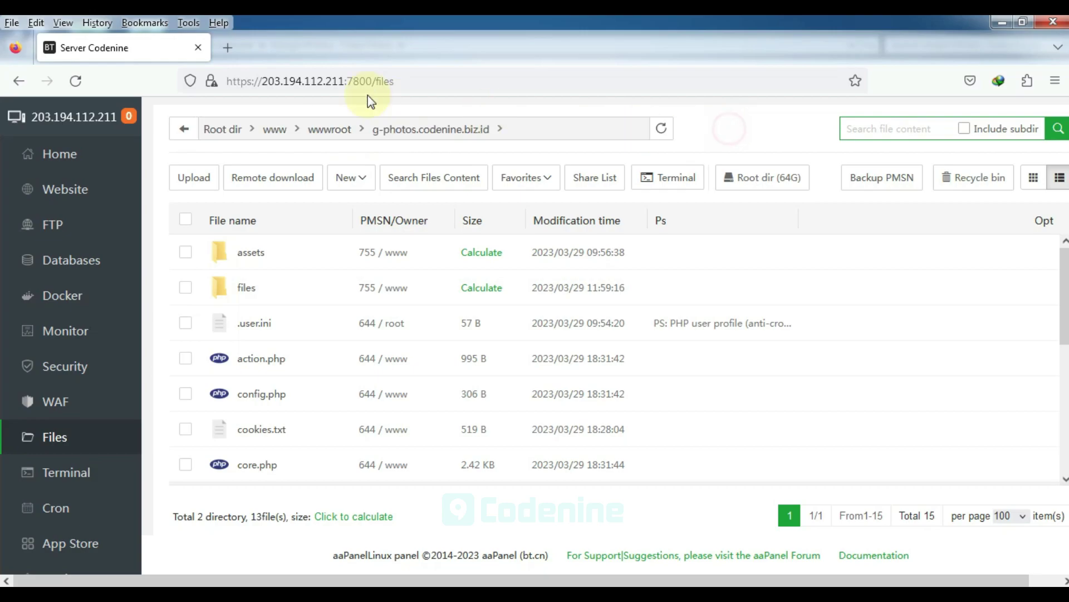
left_click(227, 47)
type("g-photos.codenine.biz.id")
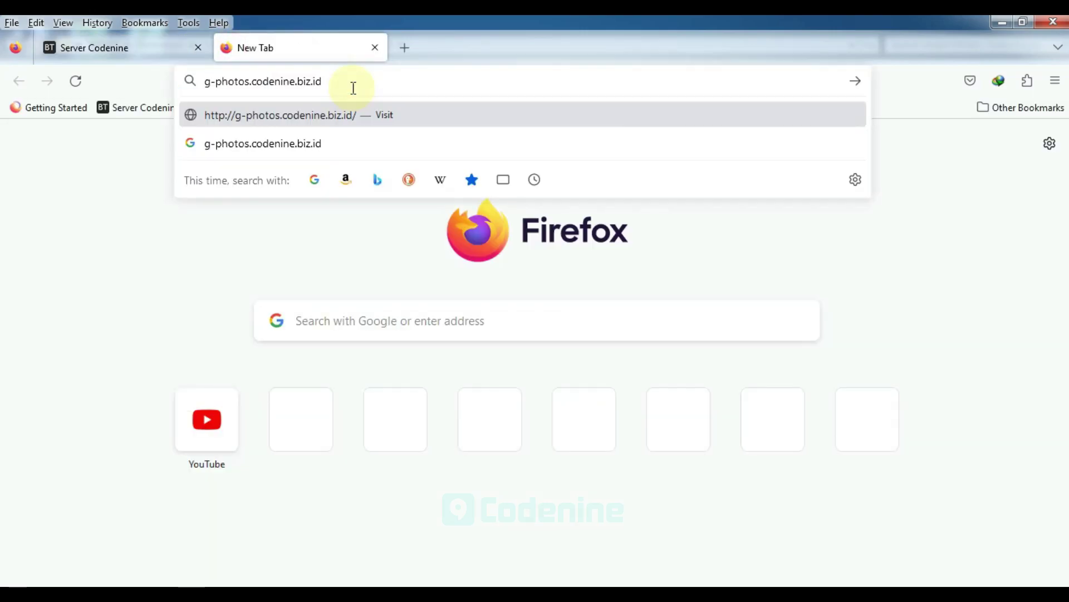
key("Return")
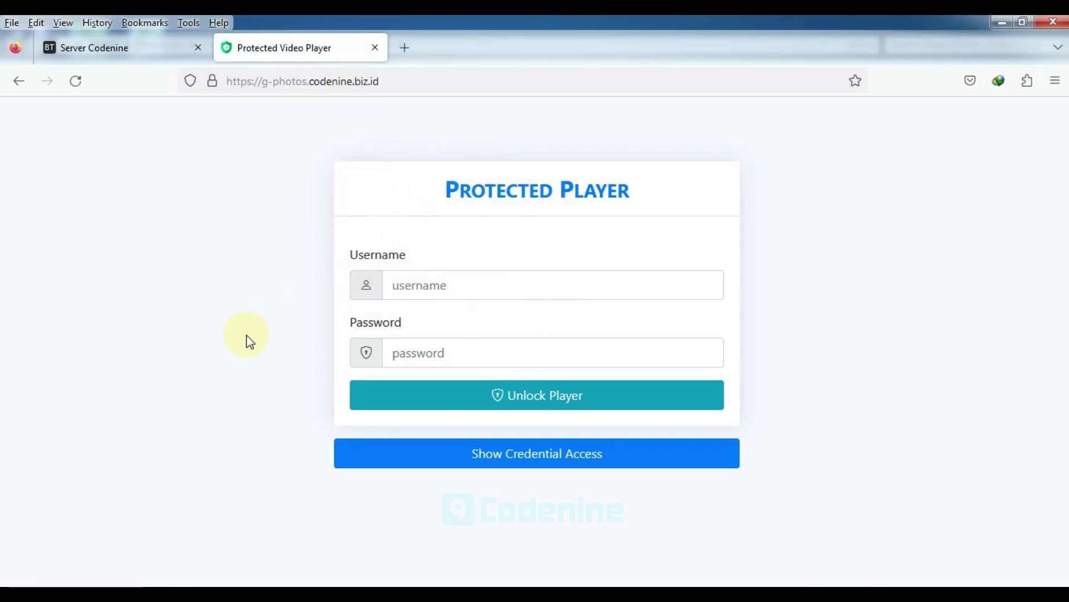
Highlight step 4 in the installation notes, then return to aaPanel's file list
left_click(268, 582)
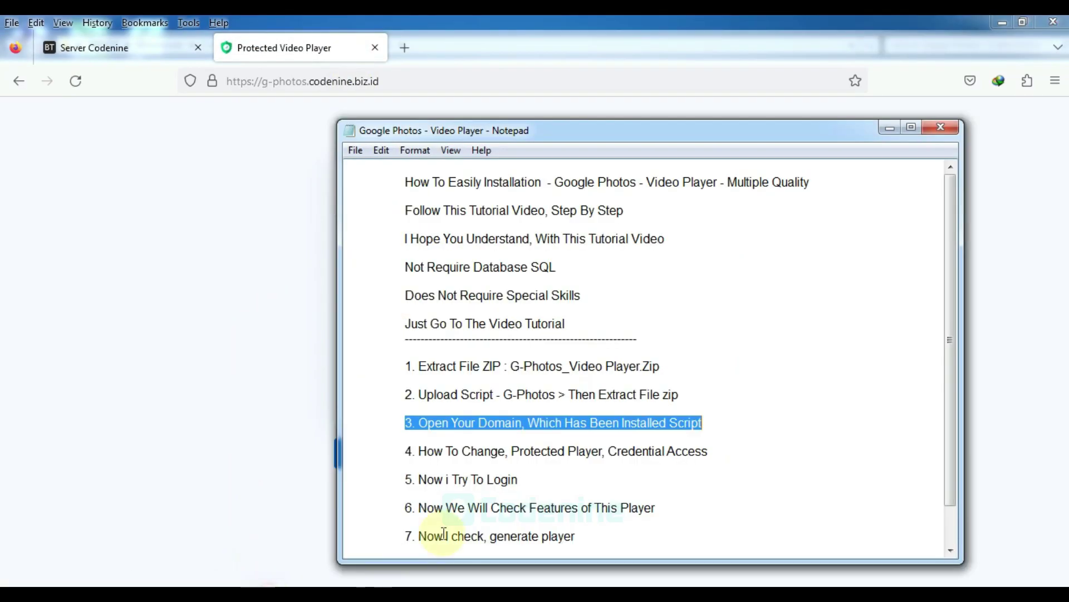
left_click(406, 453)
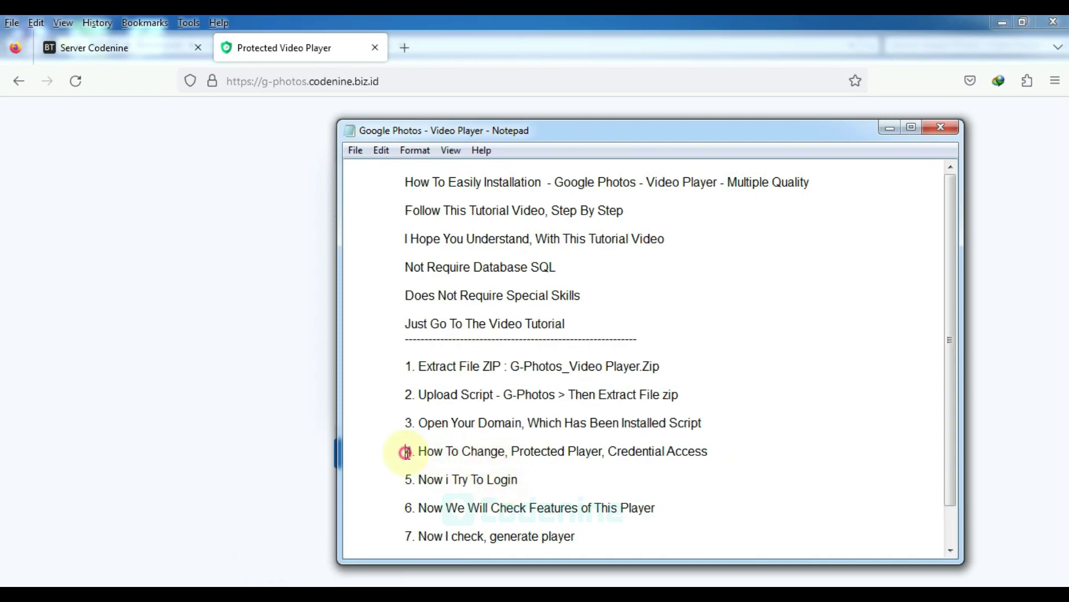
left_click_drag(421, 451, 716, 450)
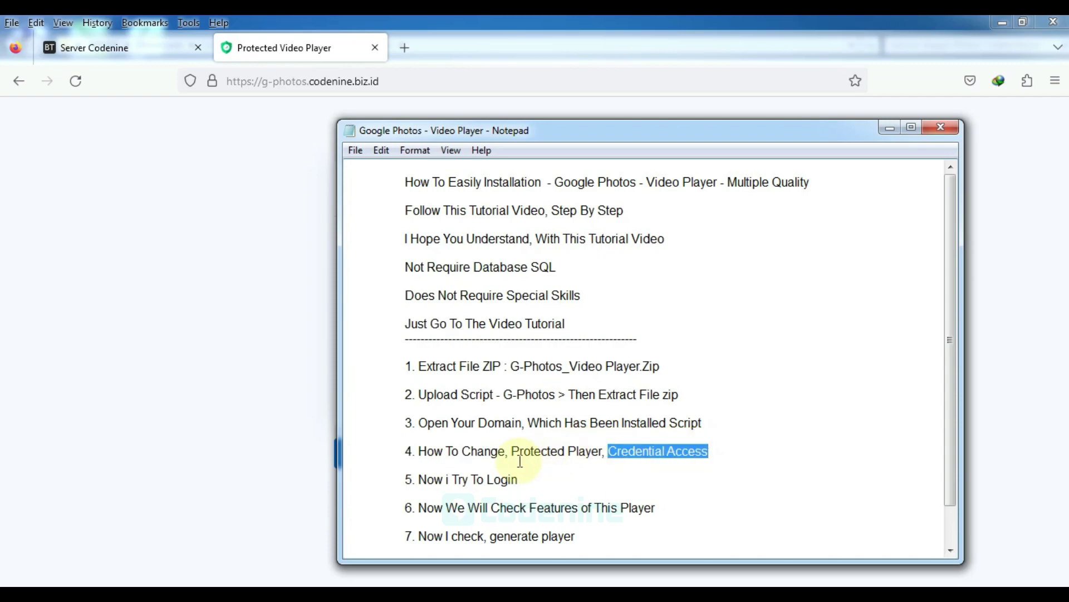
left_click_drag(410, 452, 738, 449)
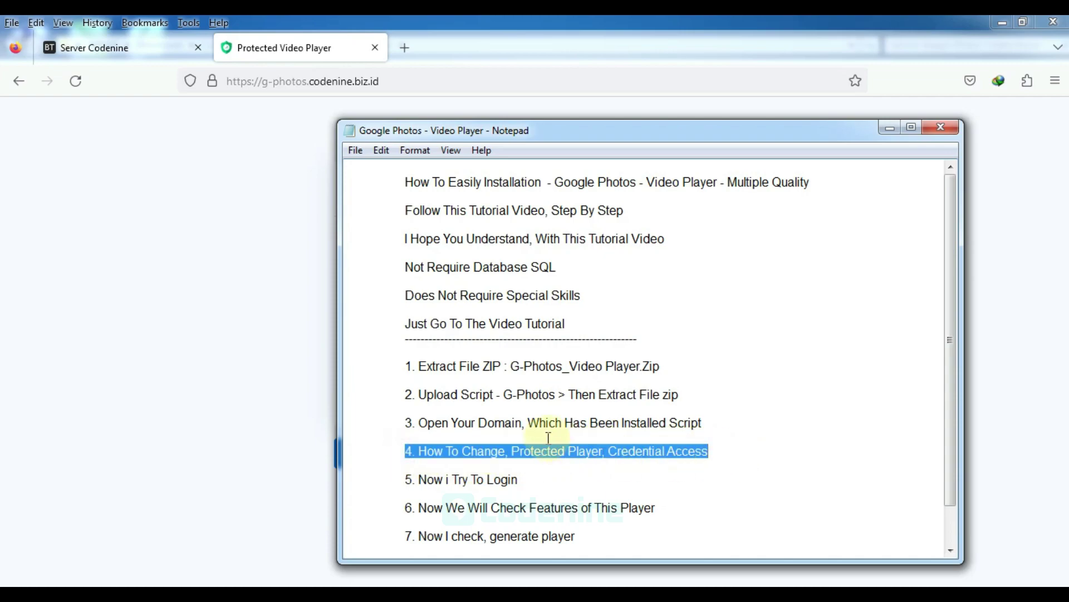
left_click(296, 397)
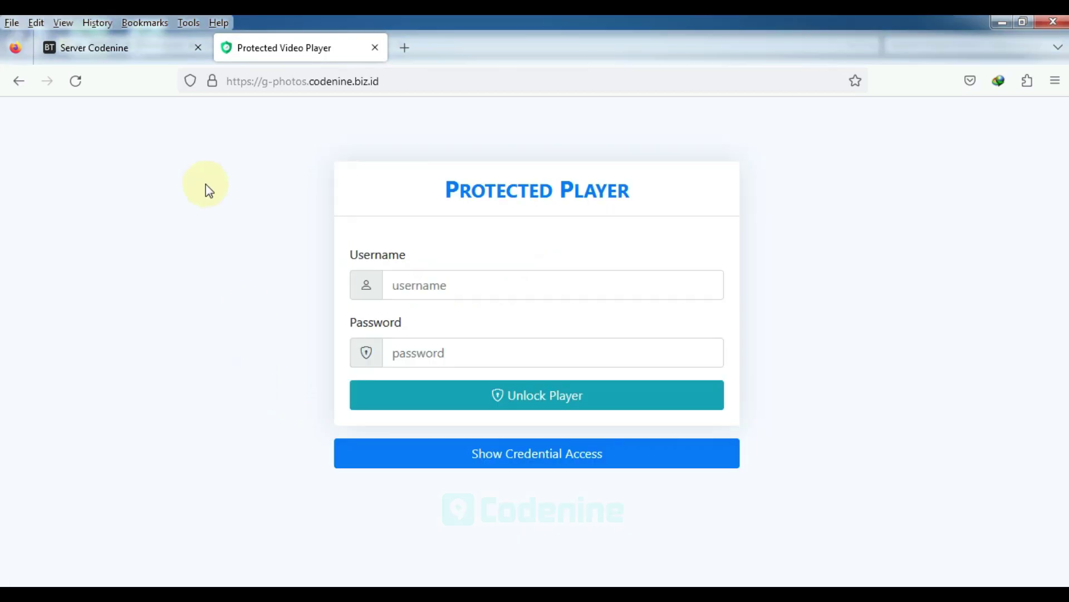
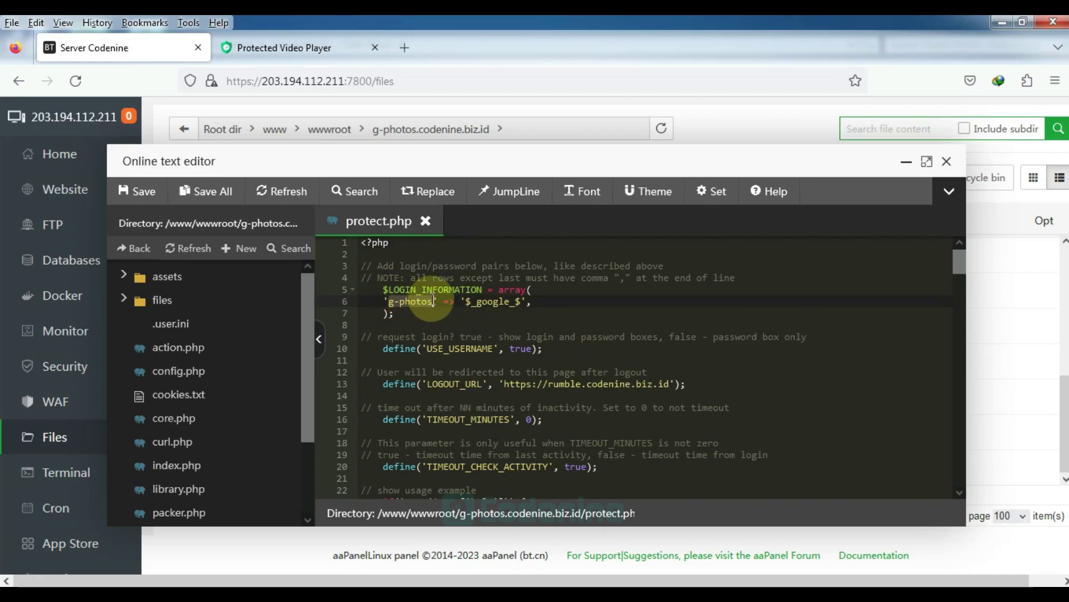
Change line 6 of protect.php to username admin with the new password, save, and close the editor
type("admin")
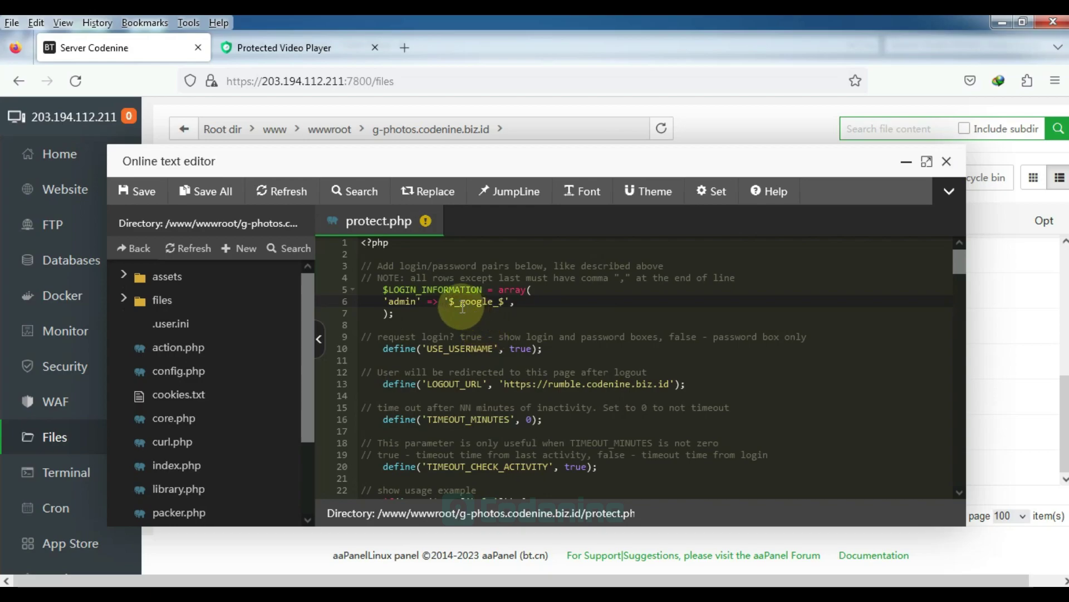
left_click_drag(449, 302, 510, 320)
type("12")
key("Escape")
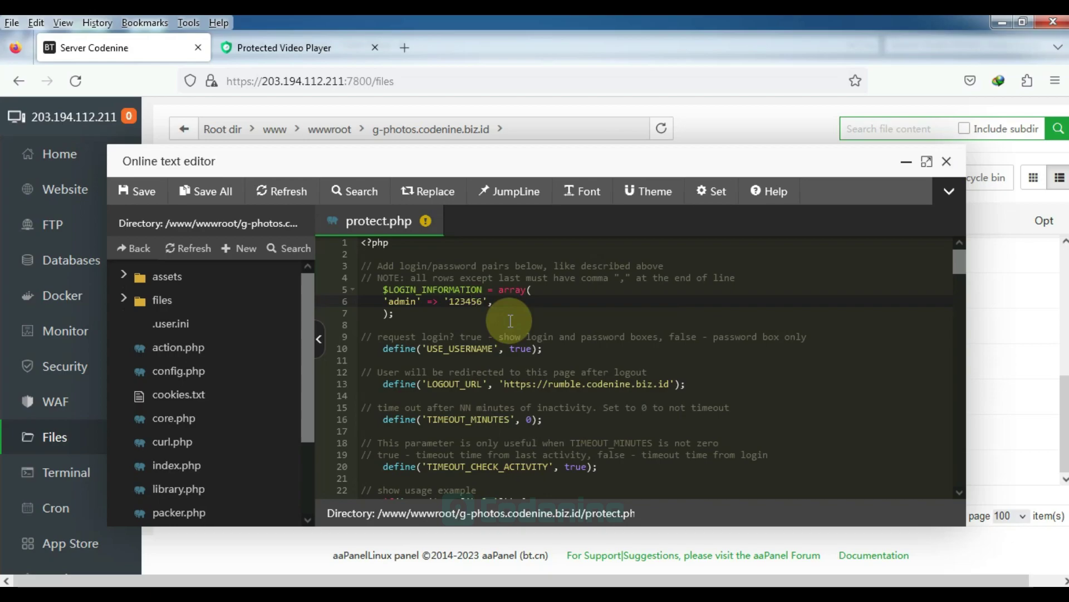
left_click_drag(384, 301, 493, 301)
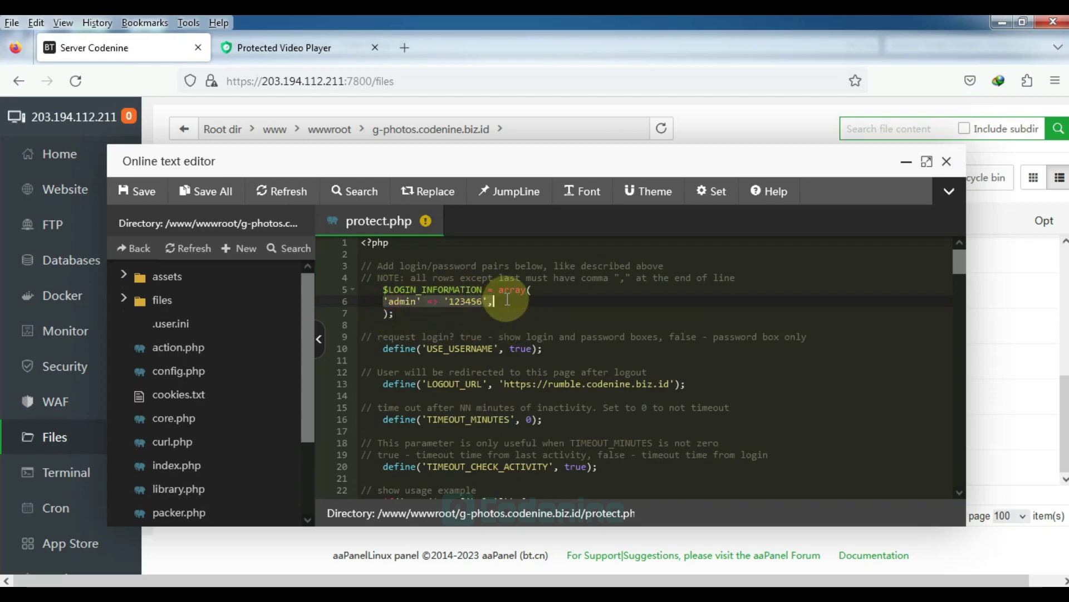
left_click(138, 191)
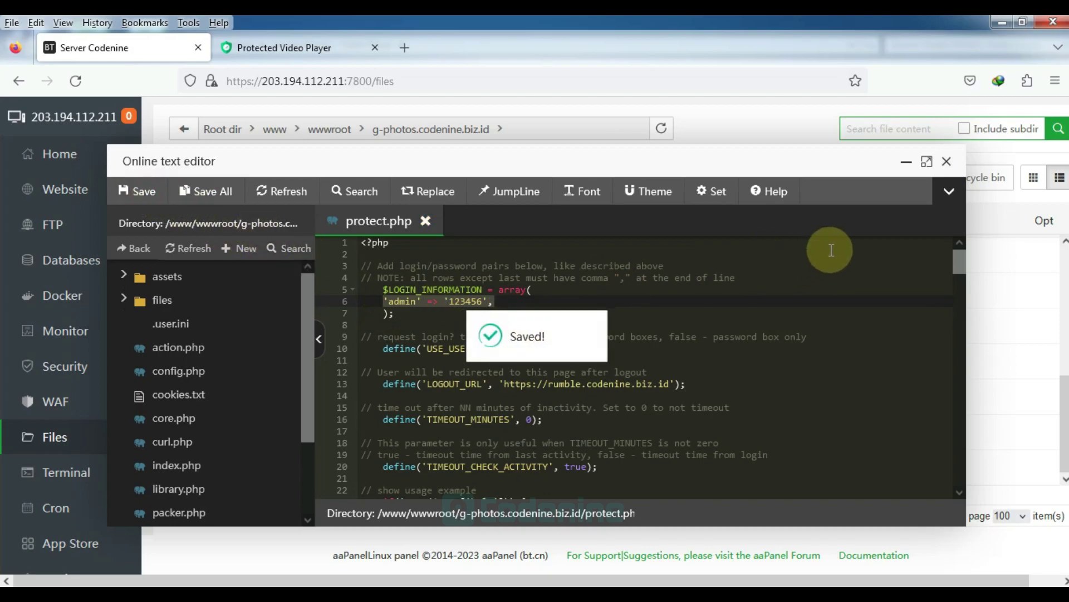
left_click(947, 162)
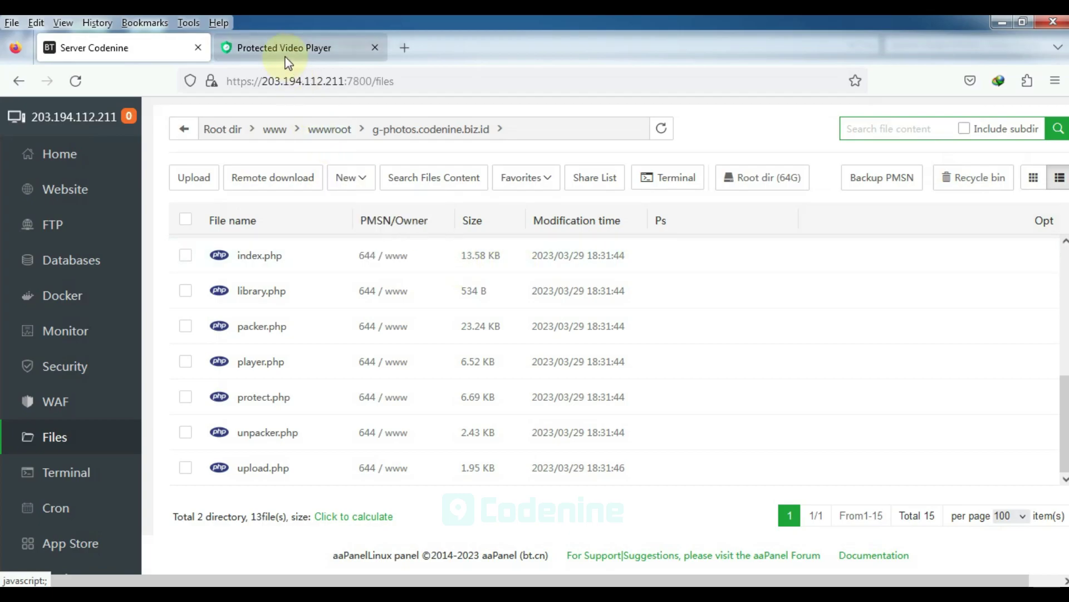
Open the Protected Player login page, mark step 5 in the Notepad notes, then focus the Username field
left_click(287, 48)
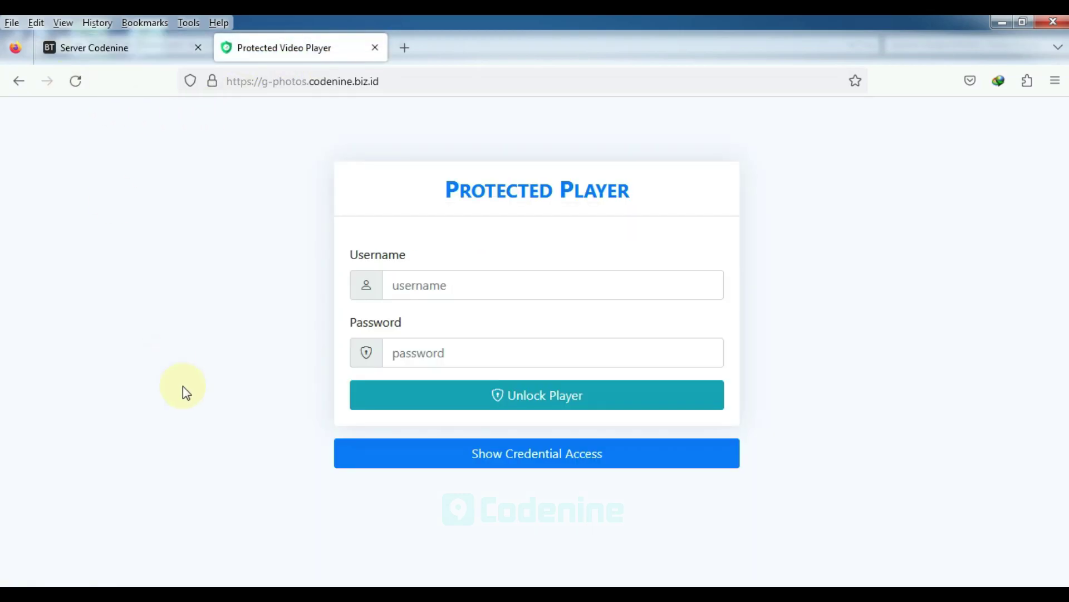
left_click(273, 585)
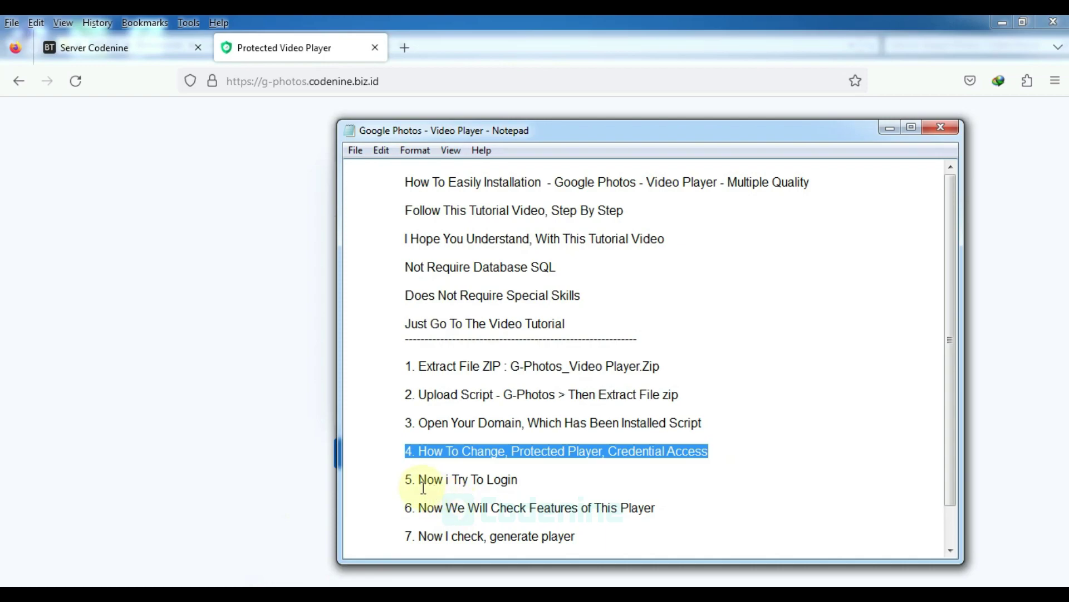
left_click(403, 482)
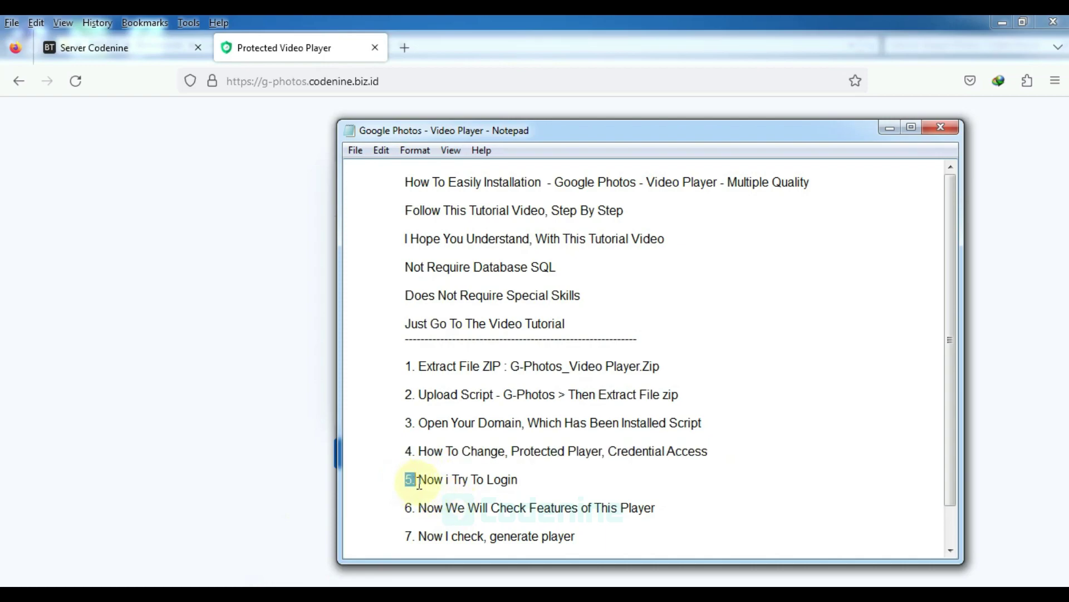
left_click_drag(420, 480, 539, 485)
left_click(271, 438)
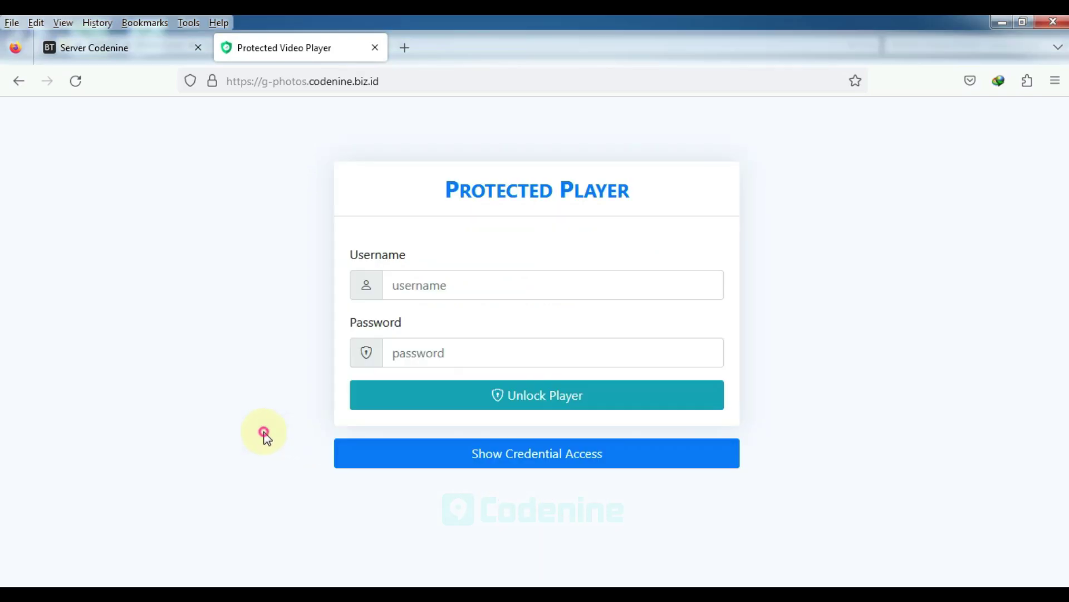
left_click(420, 285)
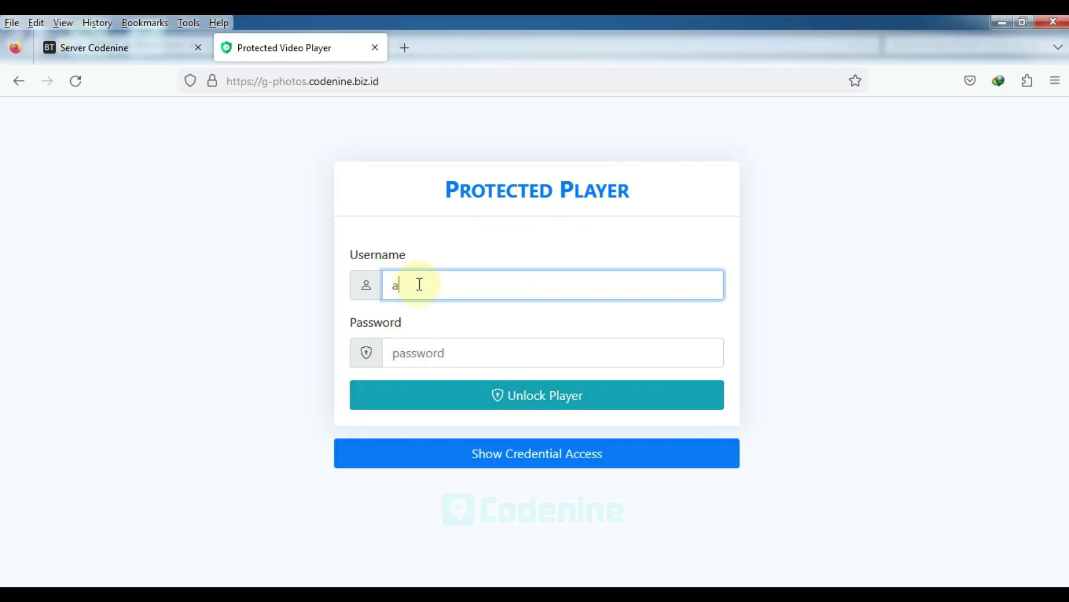
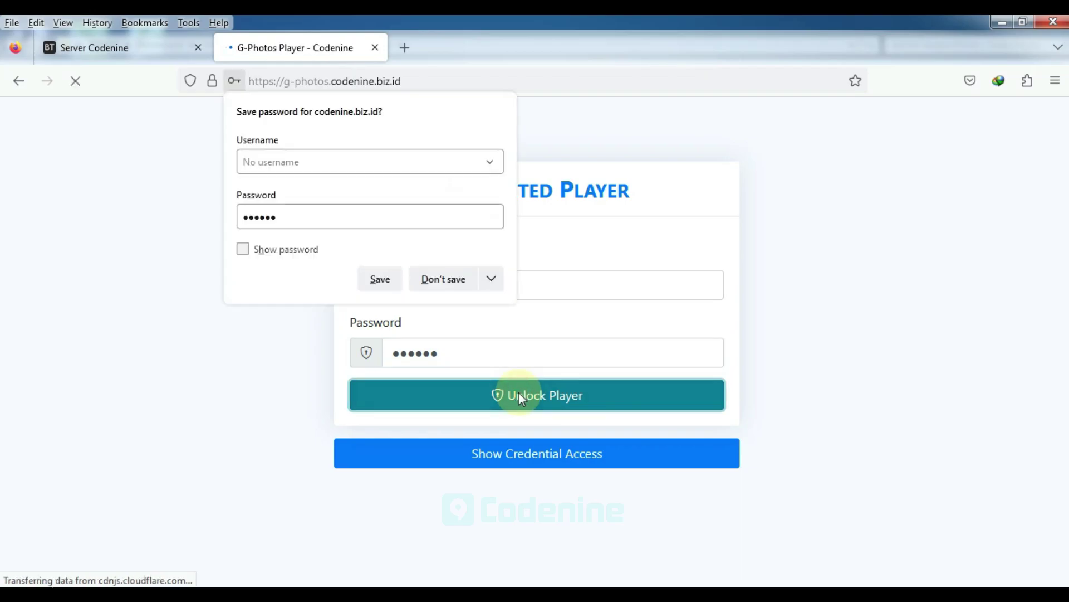
Decline saving the login password and switch to the Notepad tutorial notes
left_click(443, 279)
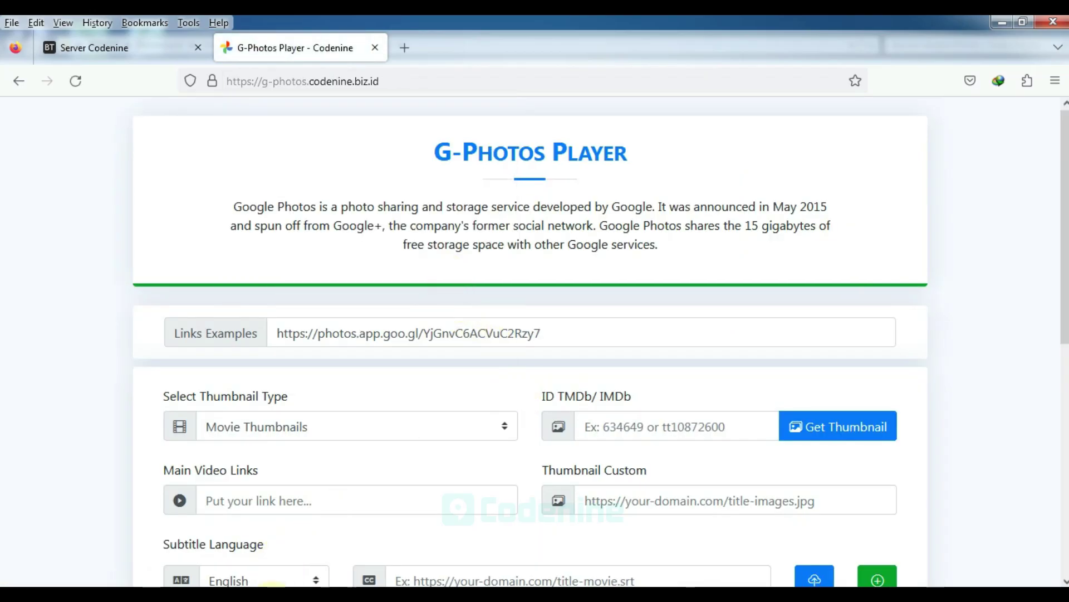
key("alt+Tab")
Read tutorial step 6, highlighting 'Check Features' and 'This Player', then return to the browser
scroll(447, 488, "down", 1)
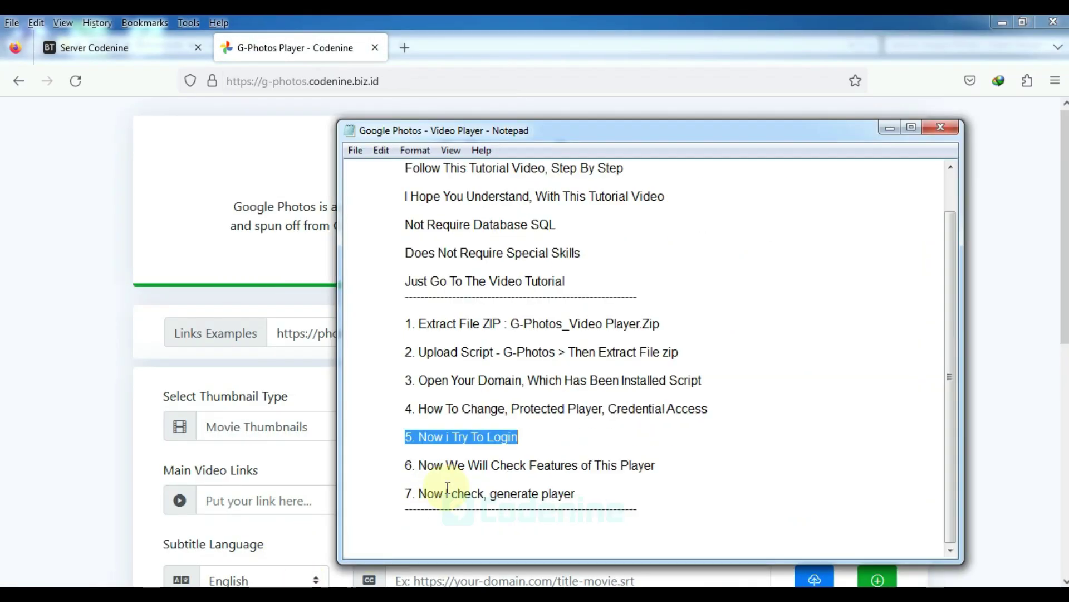
left_click(405, 466)
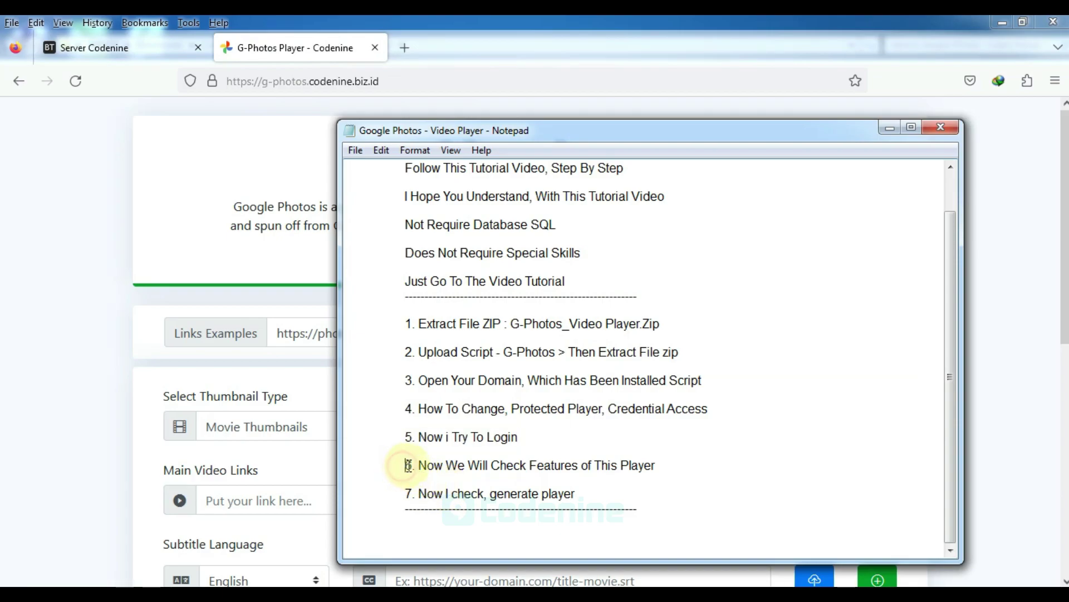
left_click_drag(419, 463, 530, 466)
left_click(499, 463)
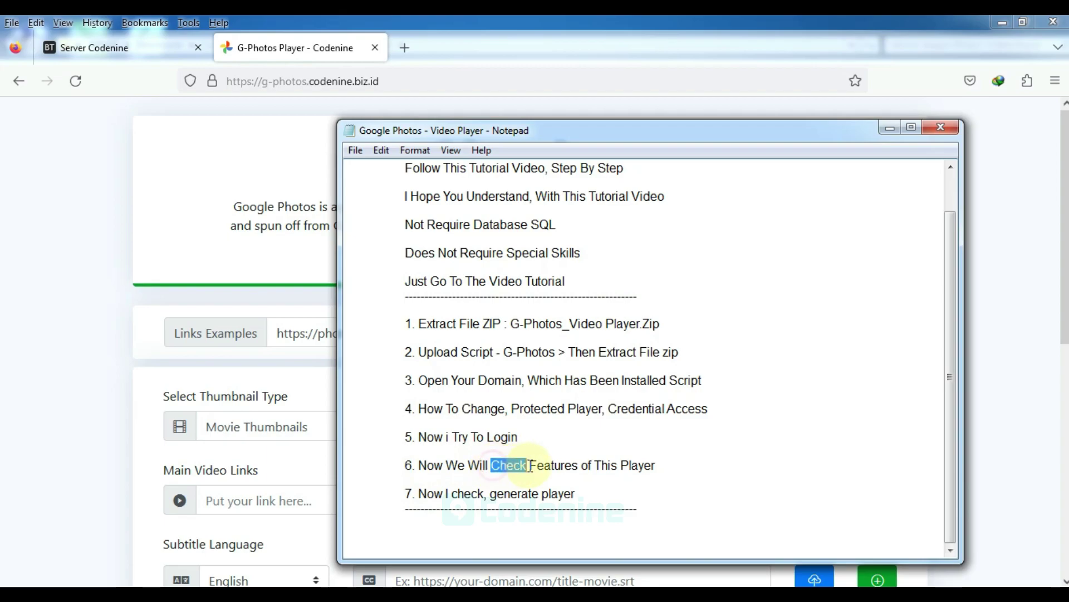
left_click_drag(583, 465, 691, 465)
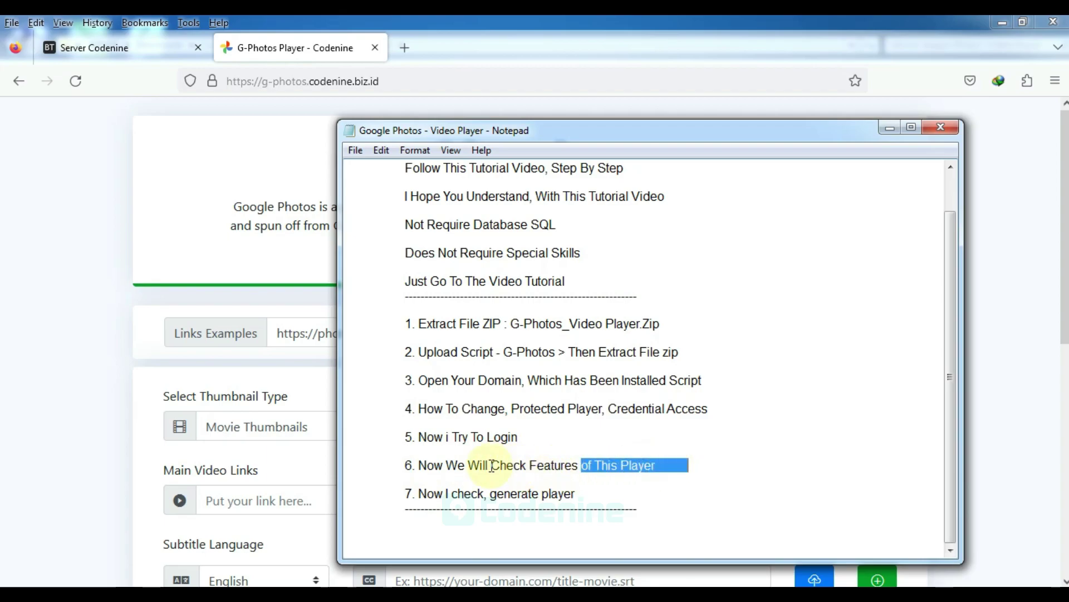
left_click_drag(491, 465, 552, 465)
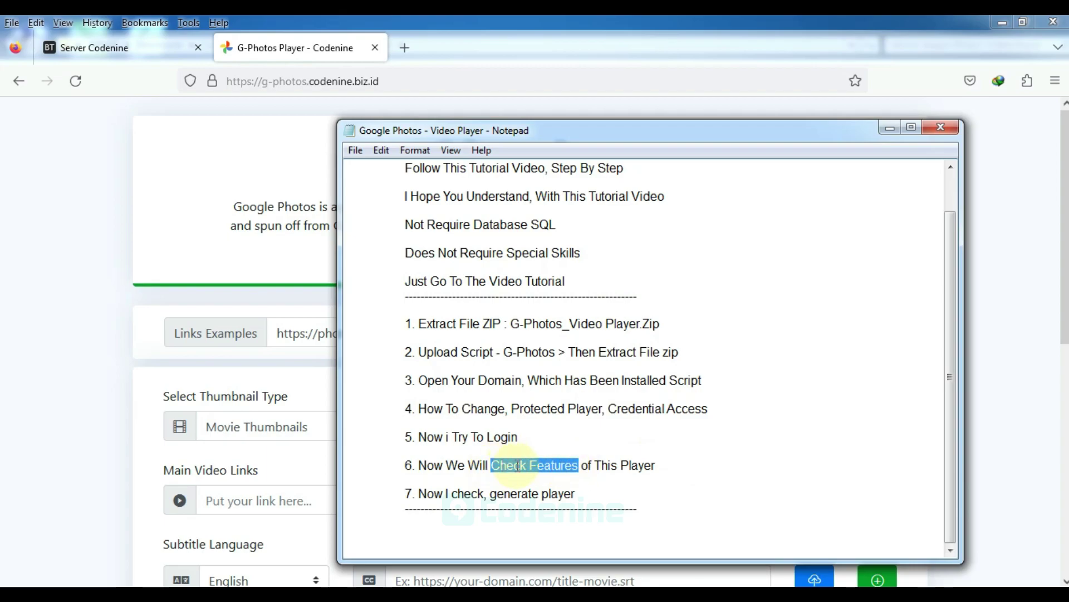
left_click(75, 378)
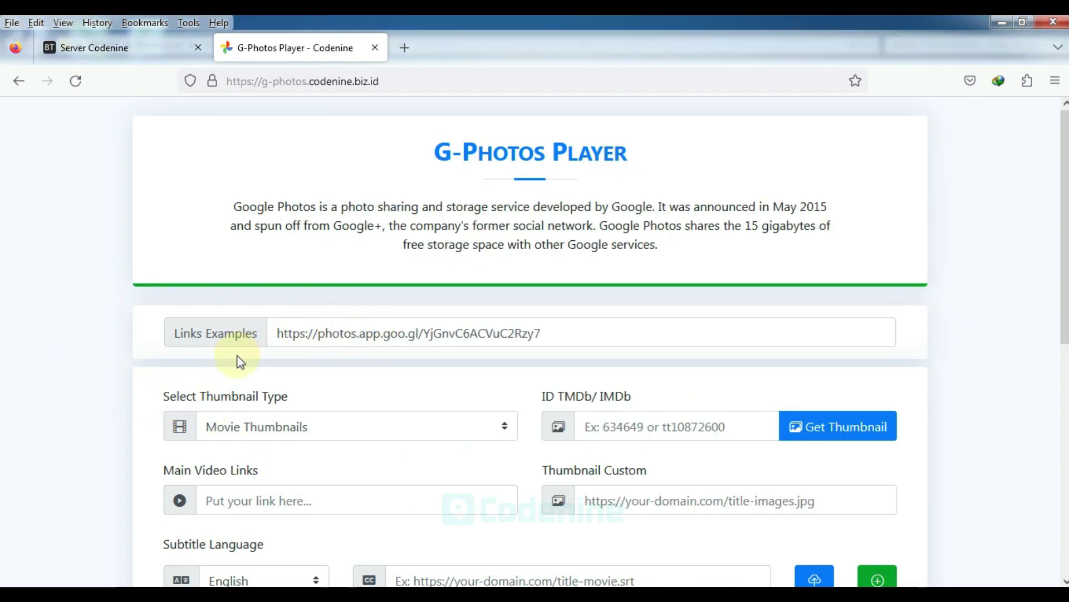
Inspect the Select Thumbnail Type list and the ID TMDb/ IMDb field without changing them
left_click_drag(164, 390, 310, 416)
left_click(307, 427)
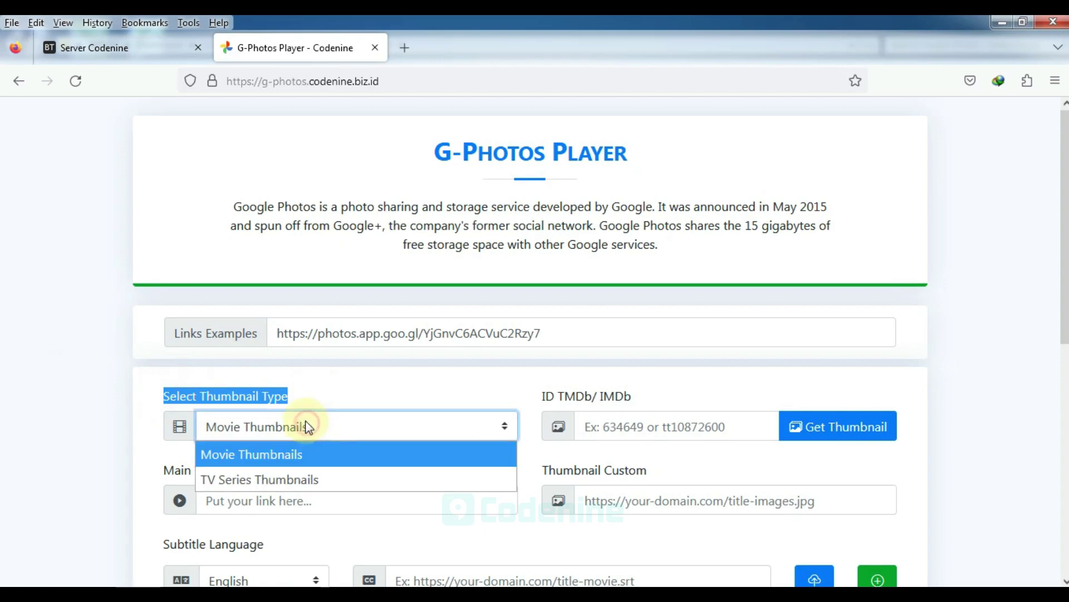
left_click(425, 385)
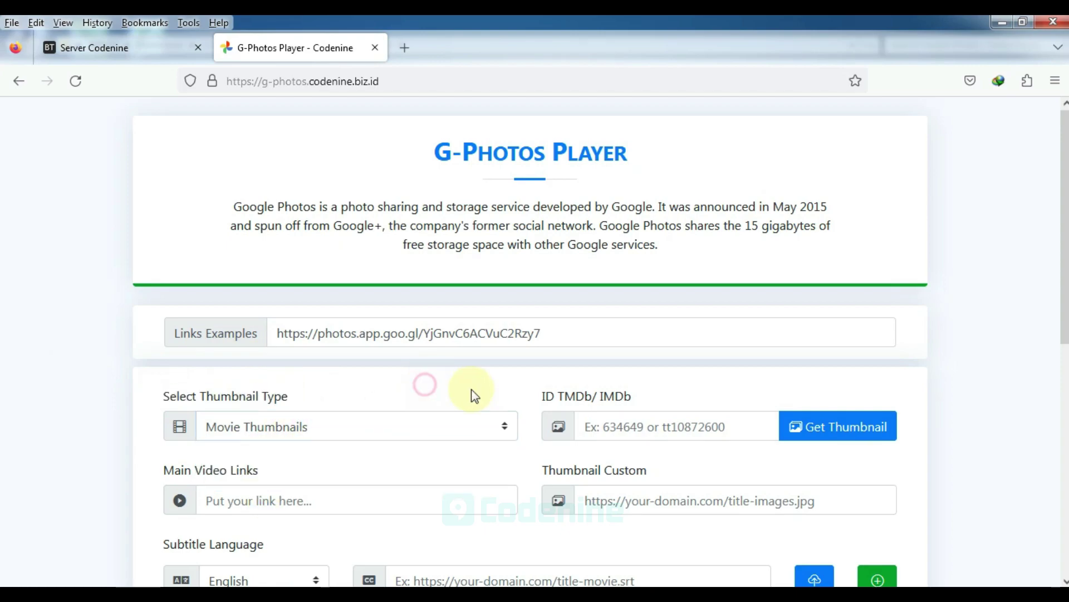
left_click_drag(534, 397, 687, 399)
left_click(652, 429)
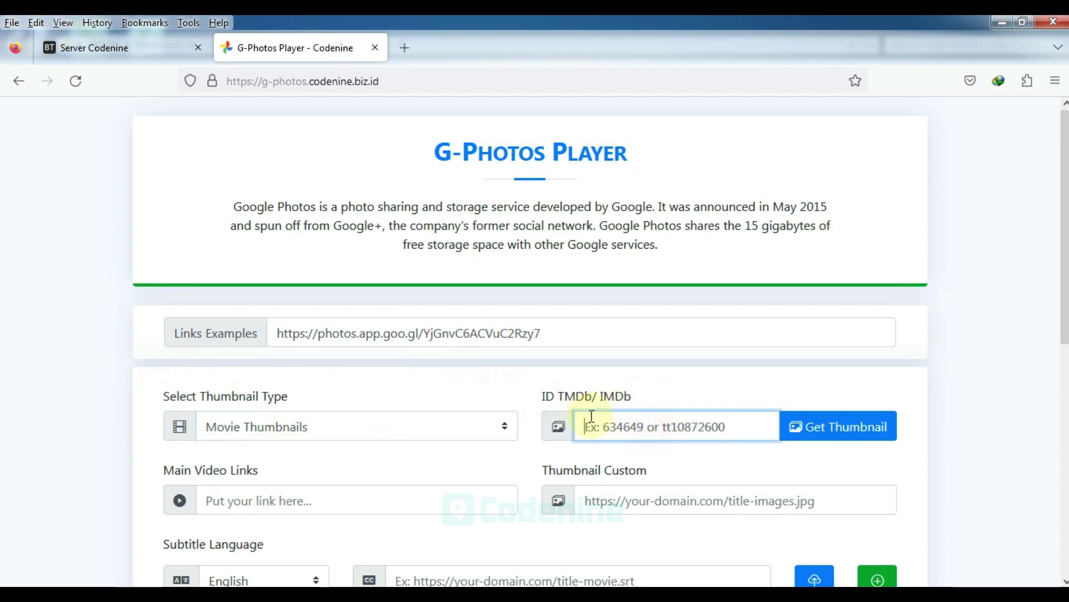
Look over the Main Video Links and Thumbnail Custom fields
scroll(365, 453, "down", 3)
left_click_drag(163, 388, 286, 418)
left_click(289, 417)
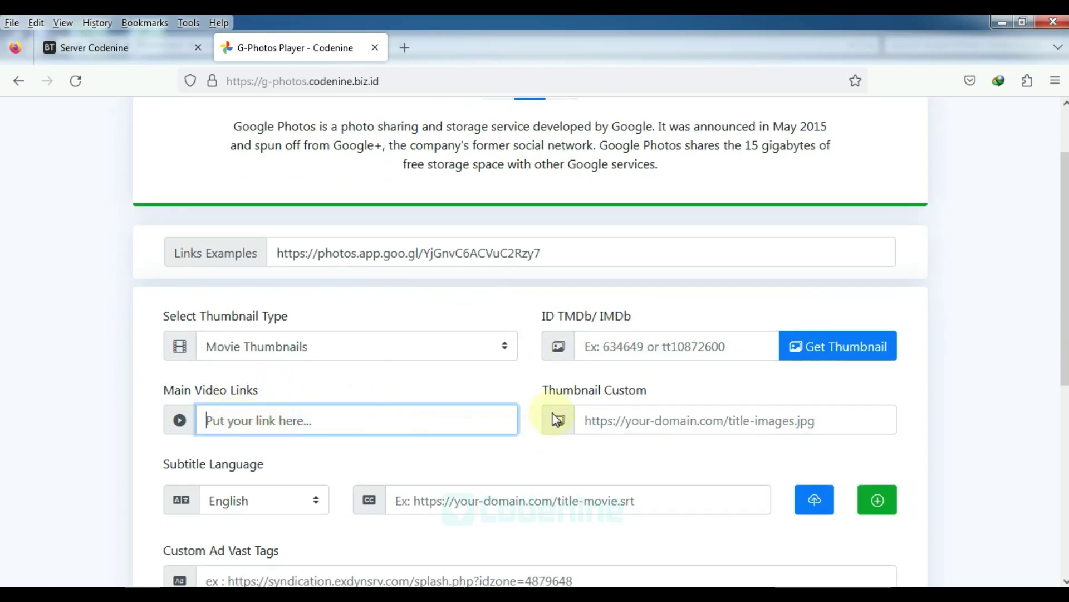
left_click_drag(544, 393, 648, 392)
left_click(639, 422)
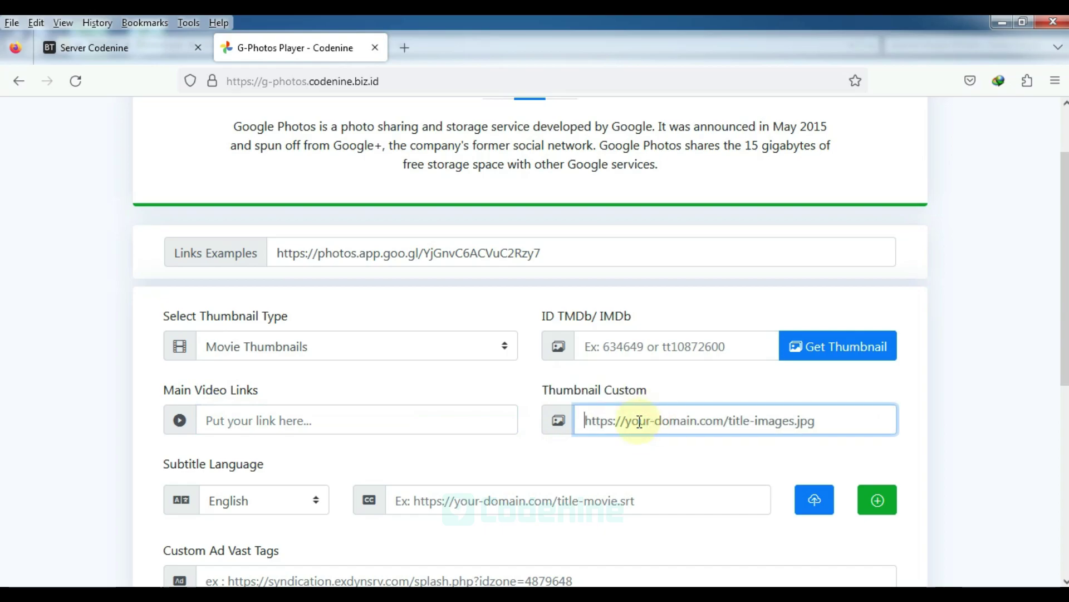
Keep English as the subtitle language and open the subtitle file upload window
scroll(514, 421, "down", 5)
left_click_drag(163, 304, 286, 311)
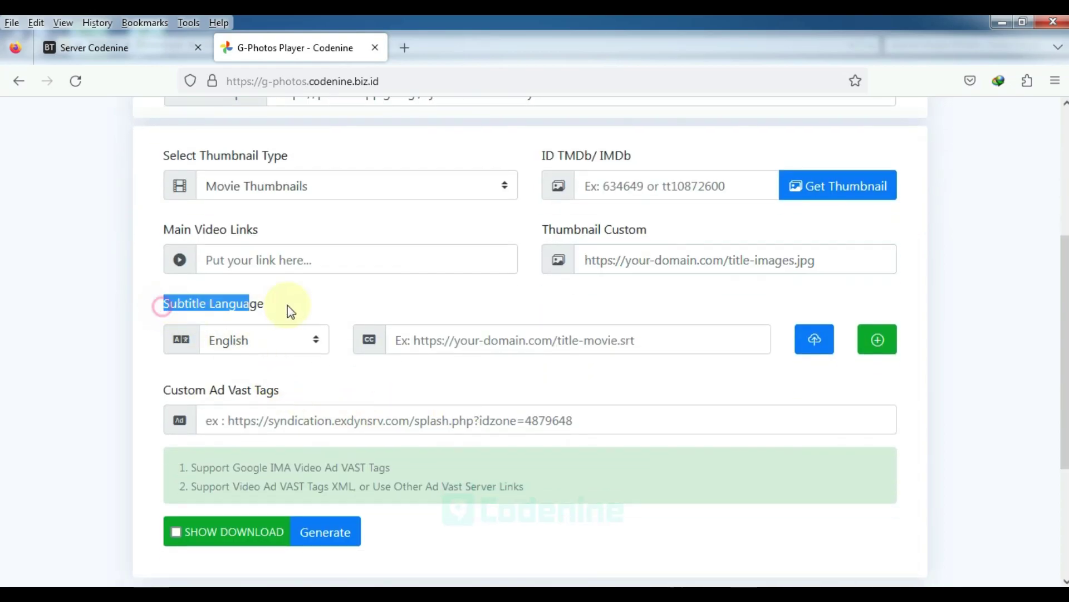
left_click(259, 341)
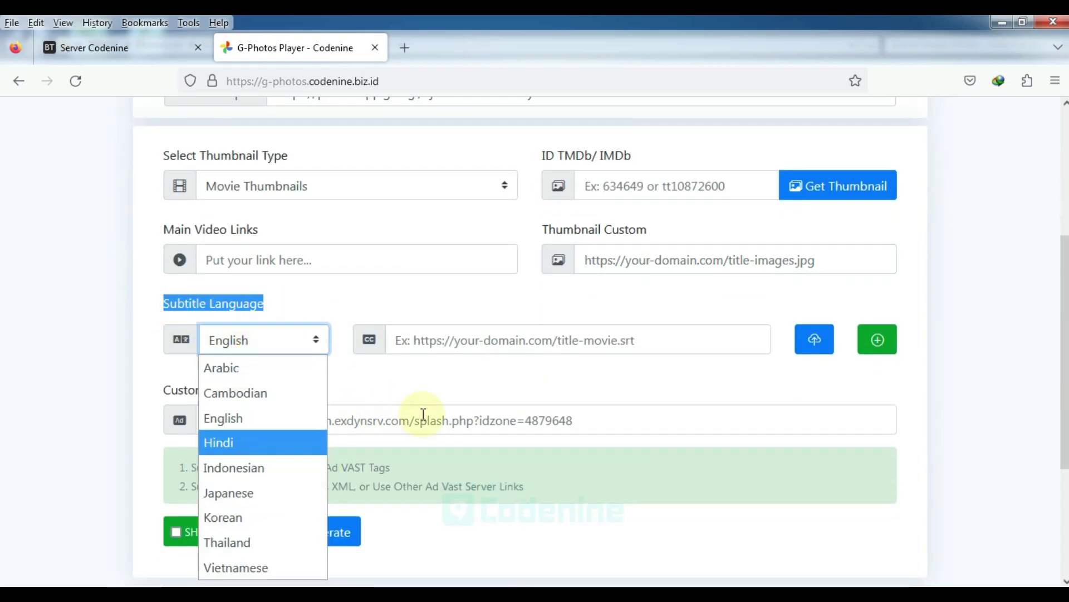
left_click(477, 379)
left_click(423, 340)
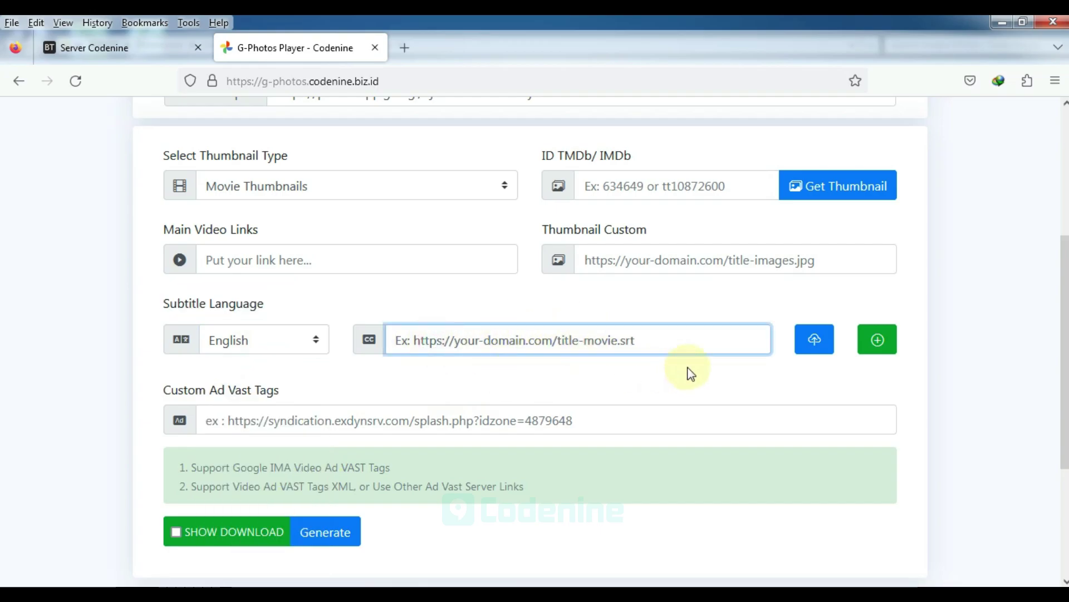
left_click(813, 340)
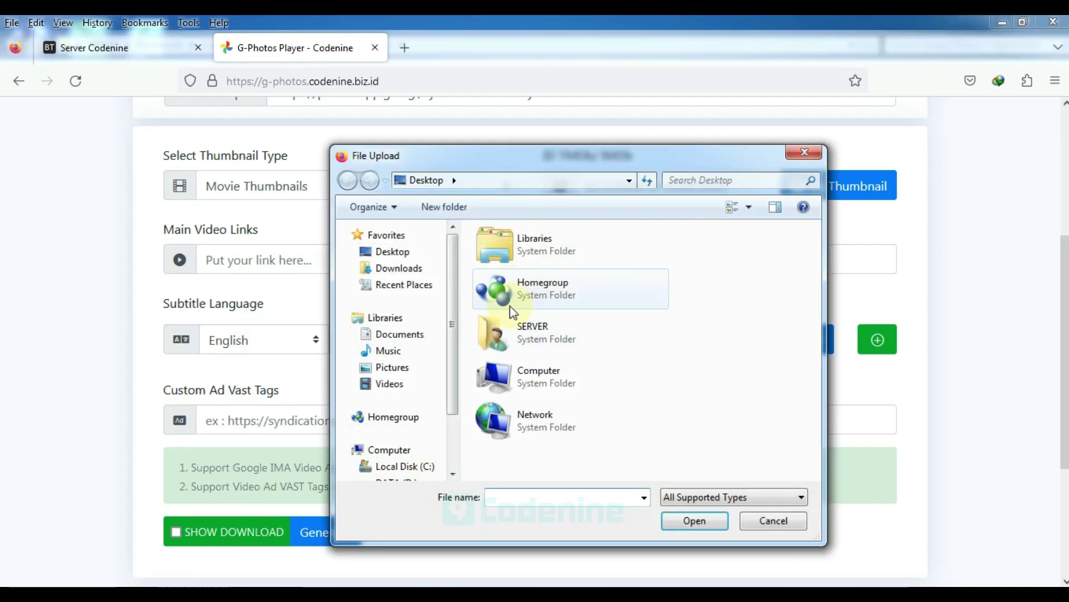
Cancel the file upload, then add and remove extra subtitle rows, leaving one
left_click(773, 522)
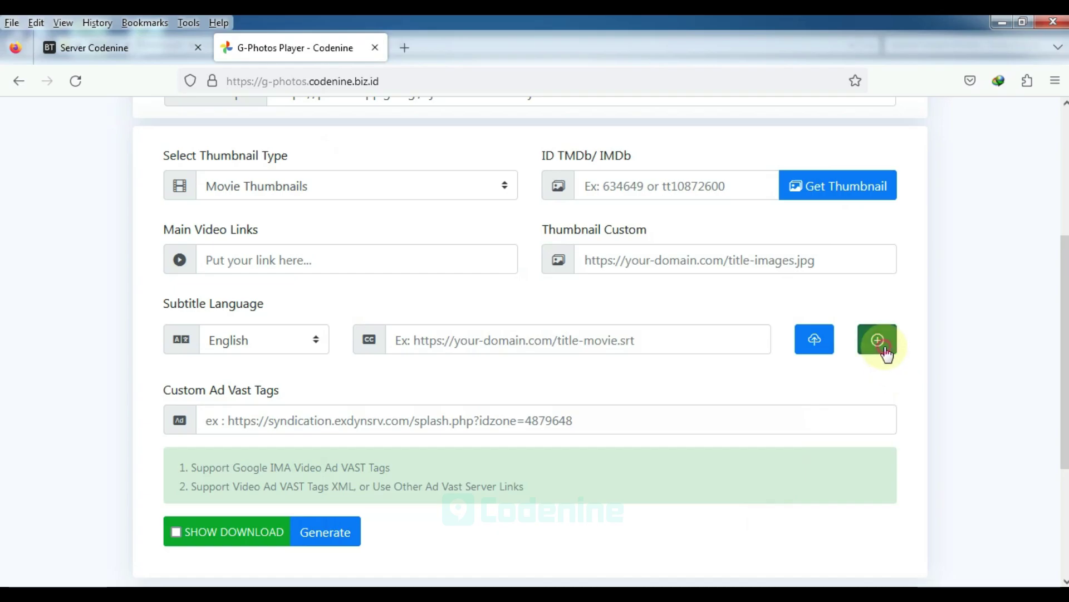
left_click(885, 350)
left_click(885, 350)
left_click(884, 351)
left_click(885, 387)
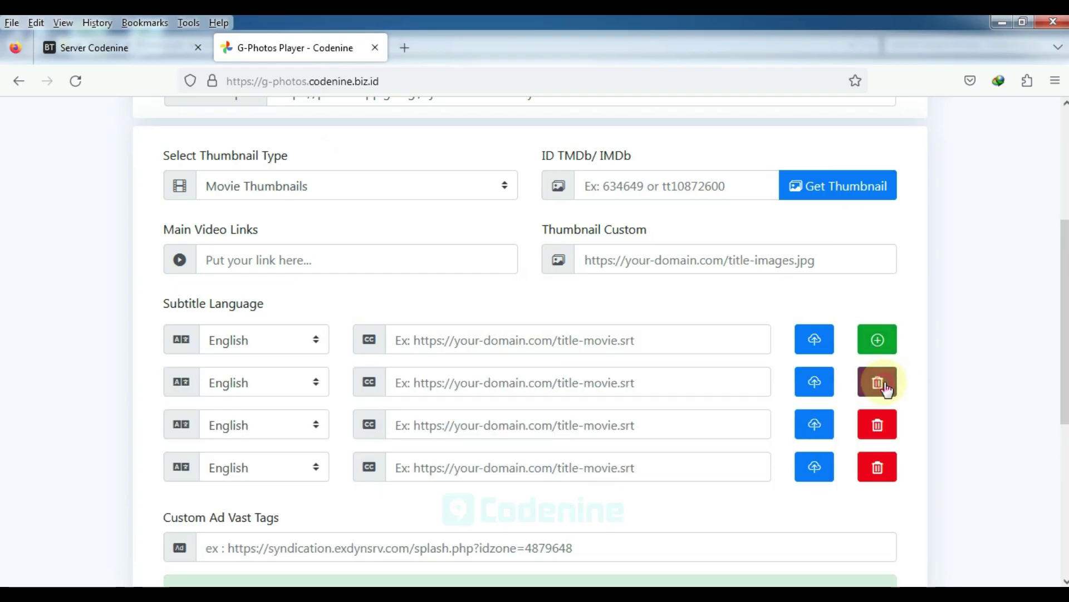
left_click(885, 388)
left_click(886, 389)
left_click(884, 382)
Review the Custom Ad Vast Tags field and its supported ad format notes
scroll(334, 384, "down", 2)
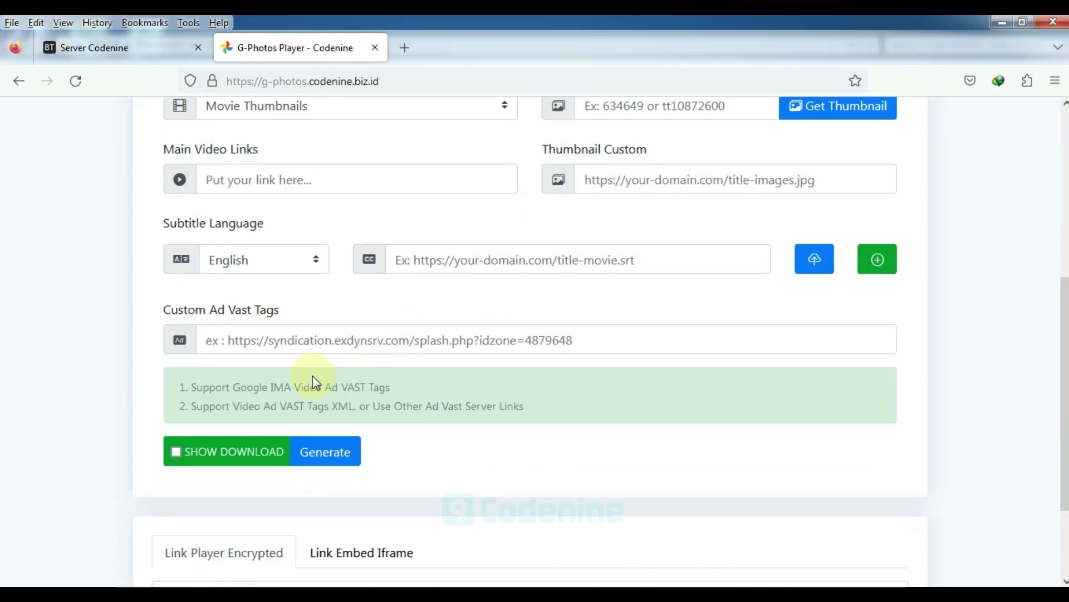
left_click_drag(164, 311, 306, 308)
left_click(281, 338)
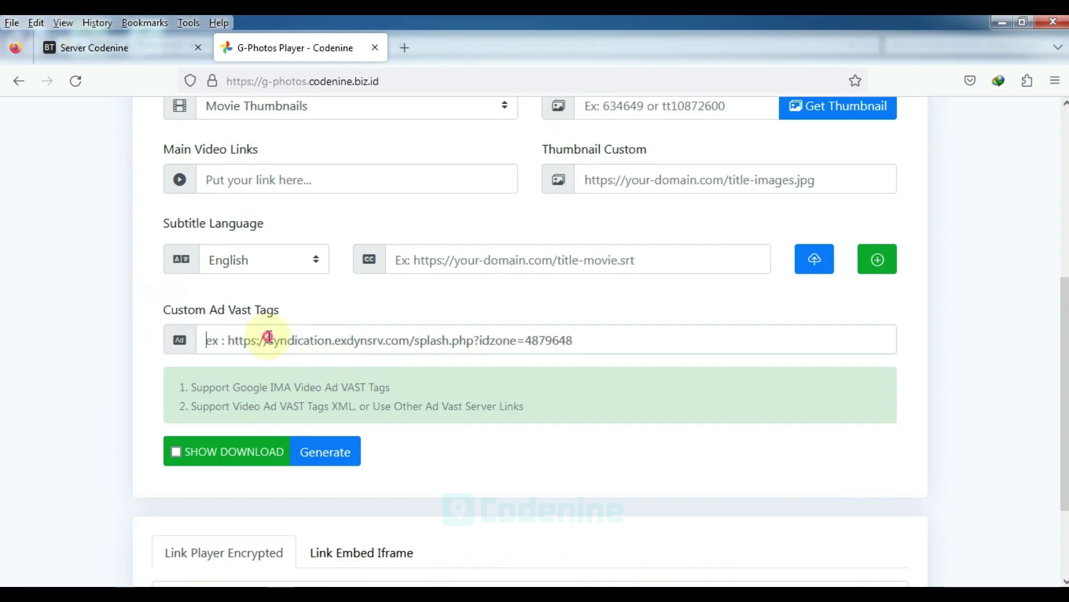
left_click(328, 315)
left_click_drag(246, 386, 393, 396)
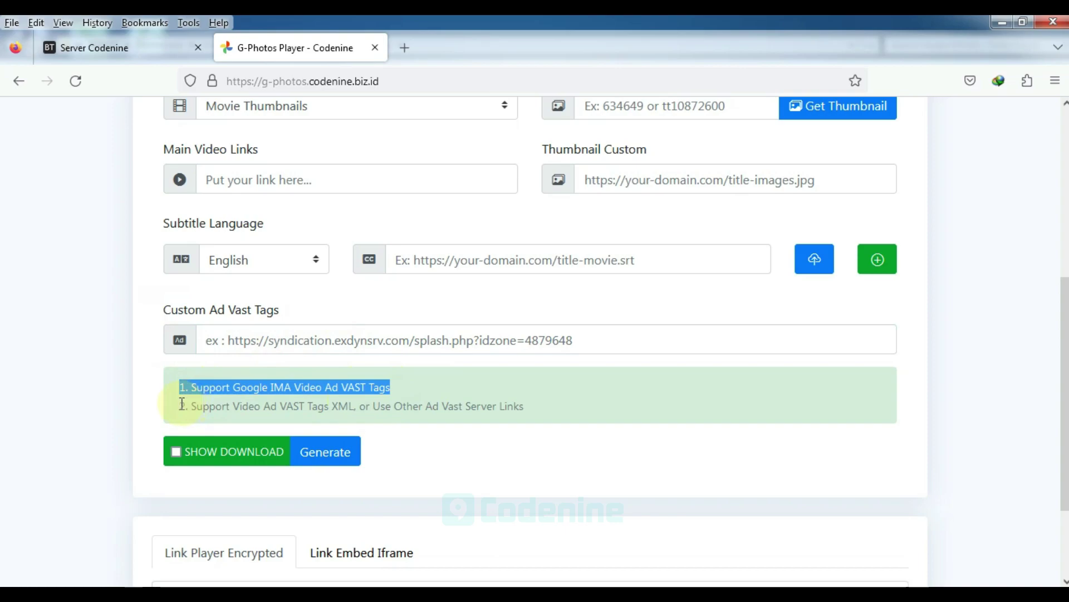
left_click_drag(179, 406, 512, 402)
left_click(511, 479)
Turn on Show Download and set the output to the embed iframe
left_click(213, 451)
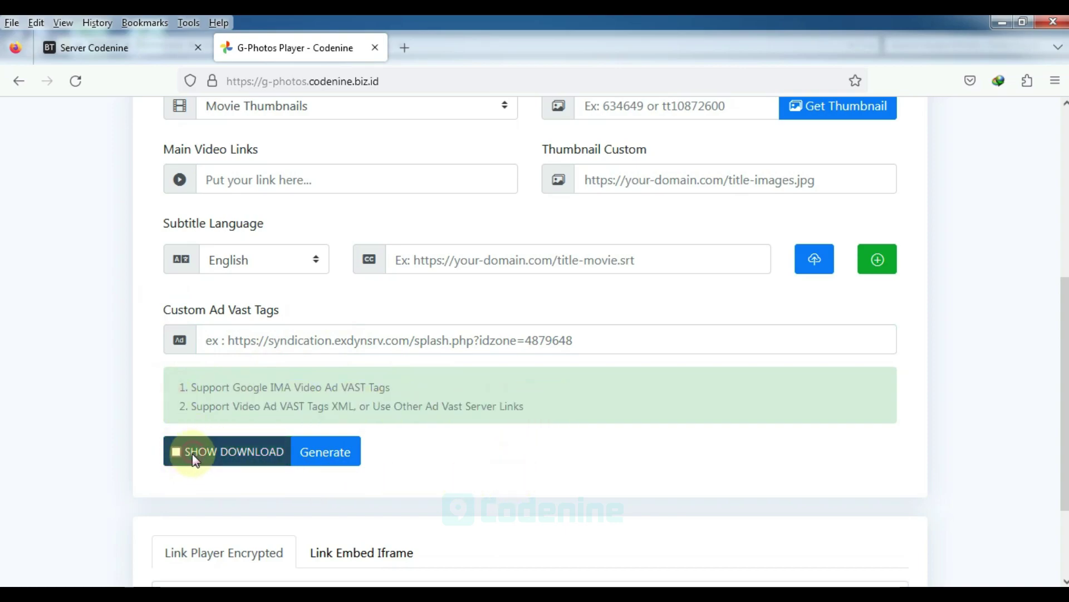
scroll(317, 490, "down", 3)
left_click(318, 475)
left_click(248, 474)
left_click(329, 477)
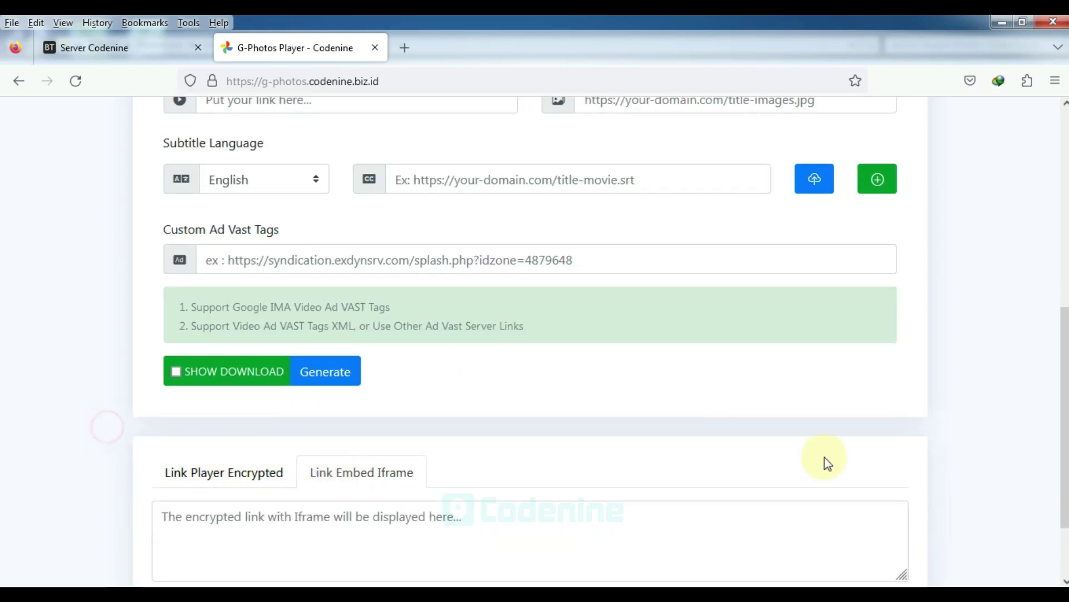
left_click_drag(1060, 444, 1021, 260)
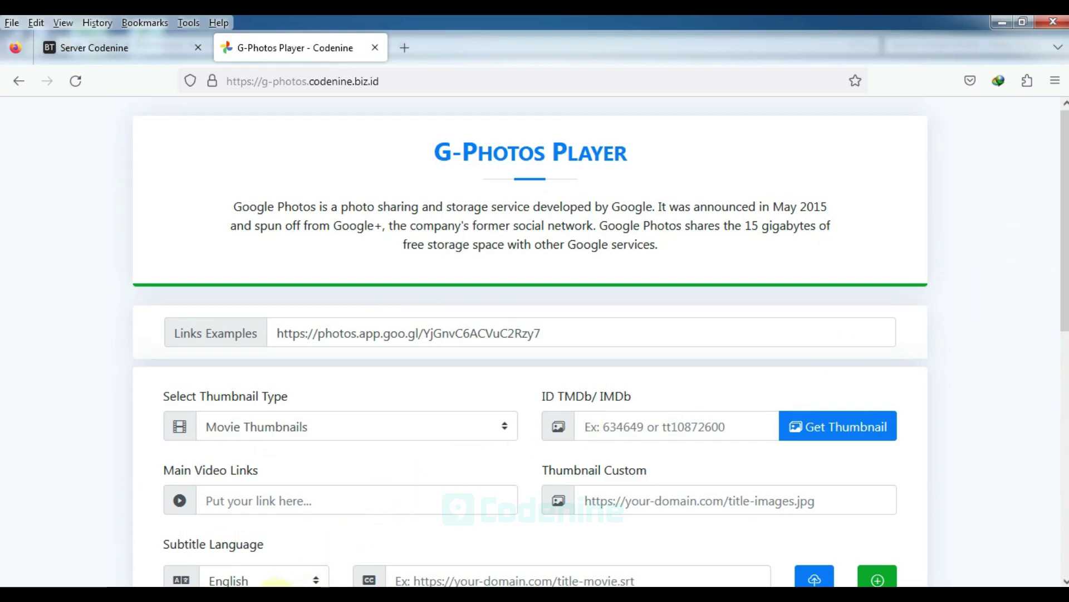
Read tutorial step 7 about generating the player, then return to the browser
key("alt+Tab")
left_click_drag(405, 495, 415, 496)
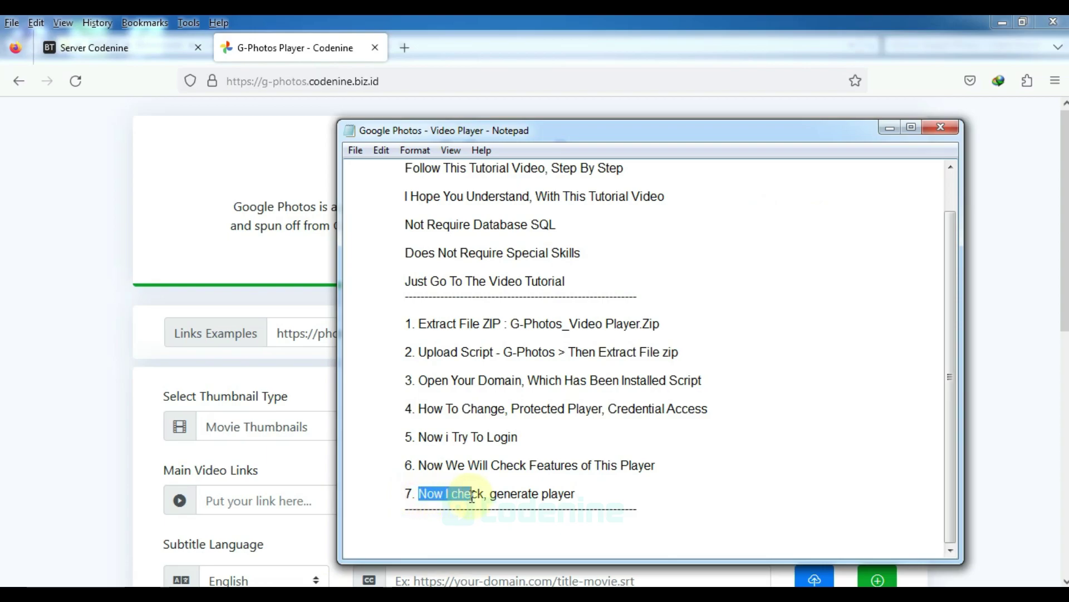
left_click_drag(491, 495, 561, 496)
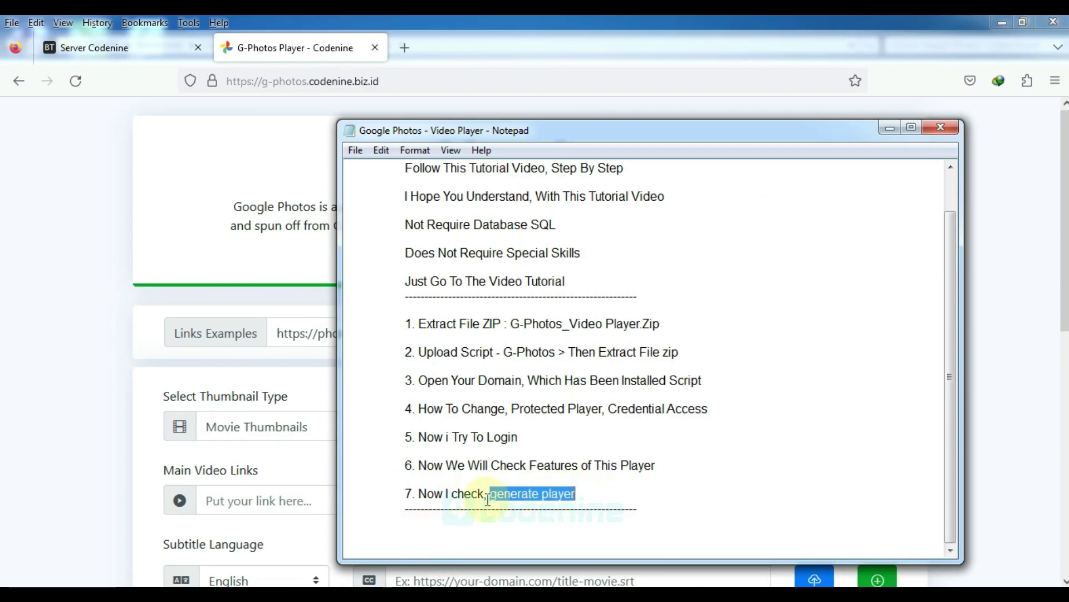
left_click_drag(406, 495, 632, 495)
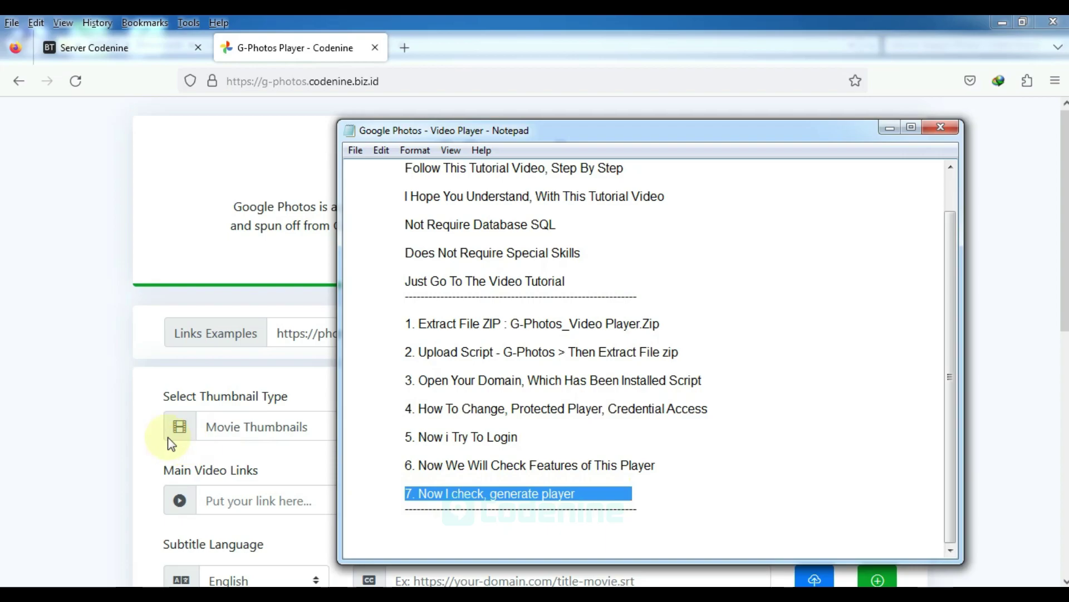
left_click(92, 418)
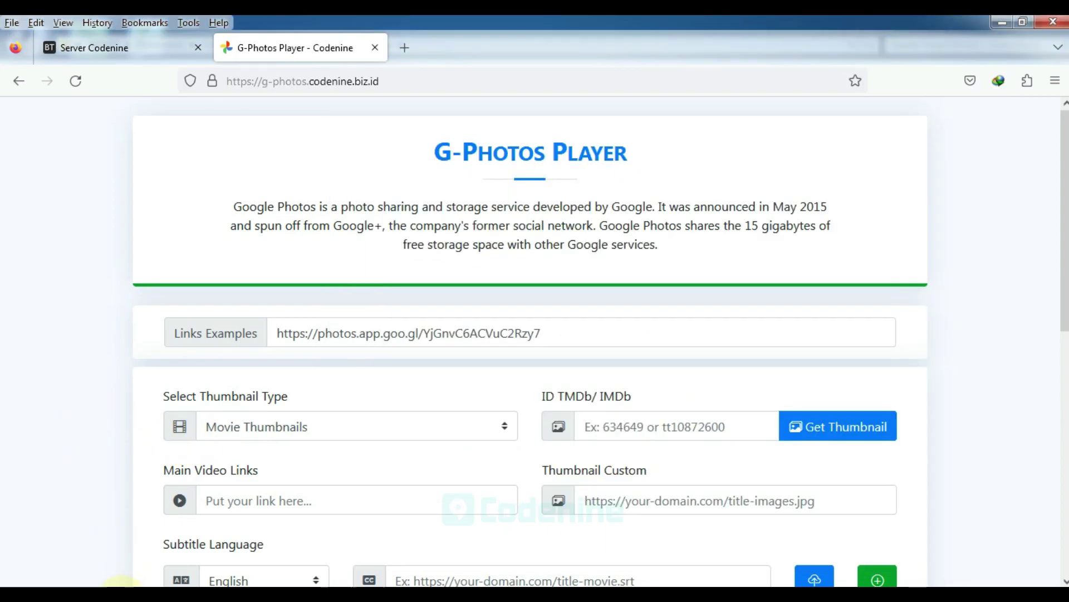
left_click(122, 584)
Find mavka_the_forest_song.srt in the Example - Subtitle folder, then go back to the form
left_click(245, 44)
left_click(220, 159)
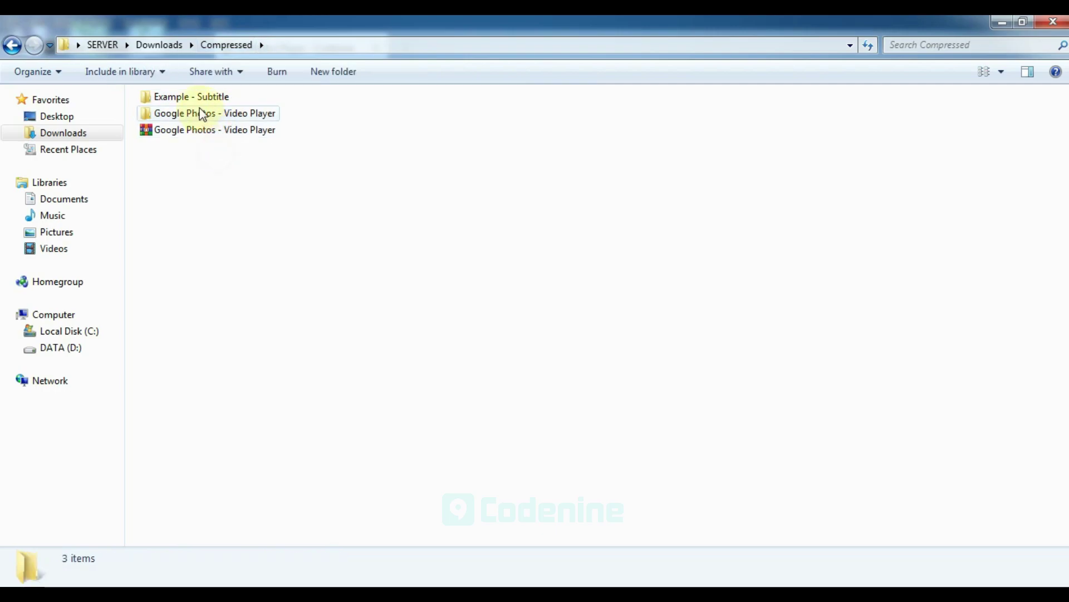
left_click(189, 97)
double_click(172, 99)
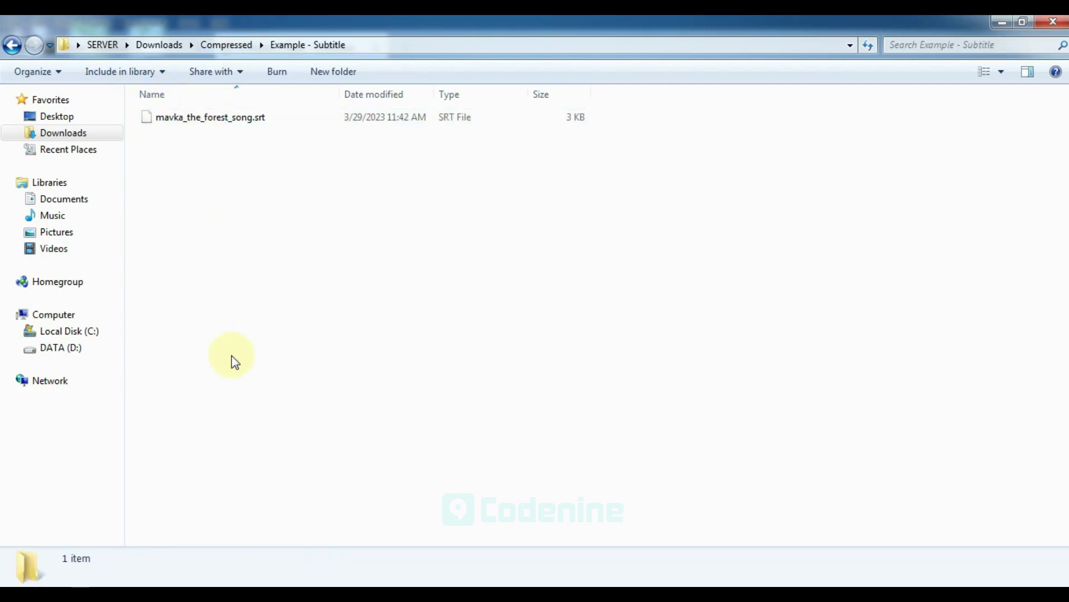
left_click(223, 594)
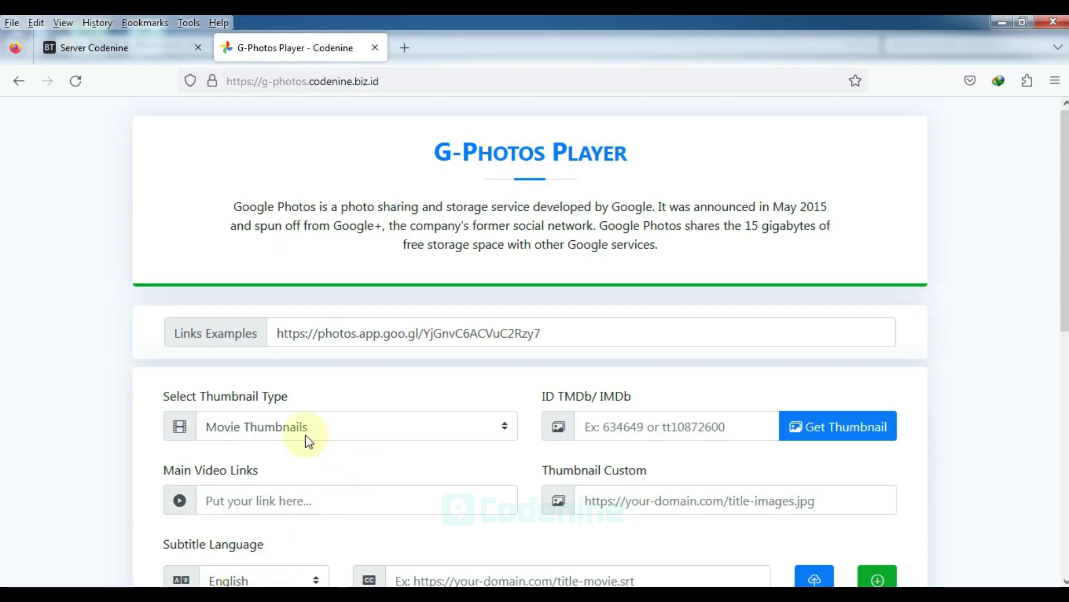
Copy the example Google Photos link into Main Video Links
left_click_drag(275, 334, 557, 332)
key("ctrl+c")
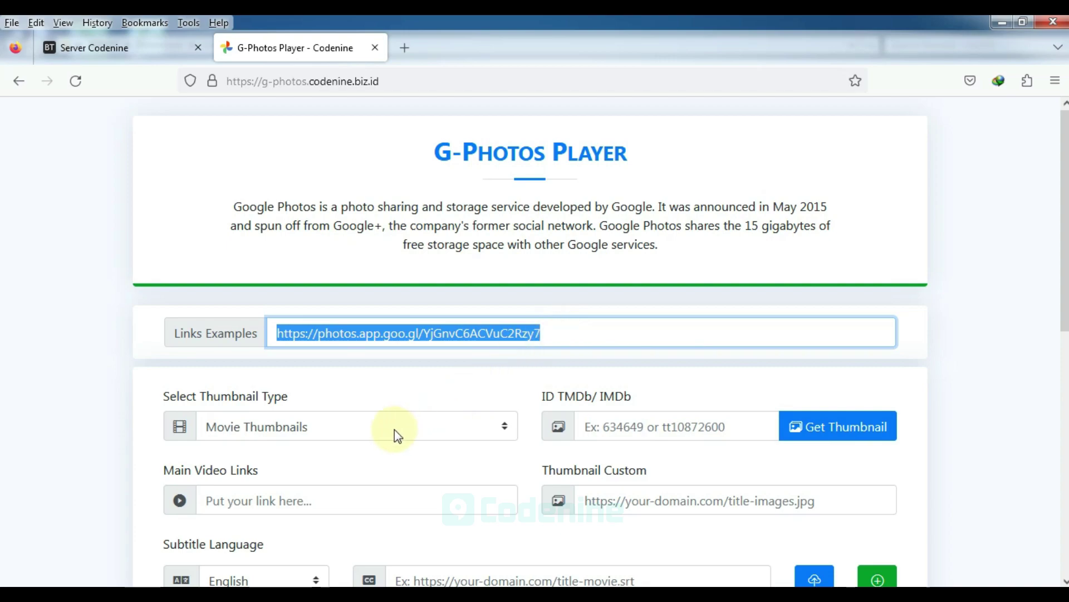
scroll(390, 413, "down", 2)
left_click(351, 420)
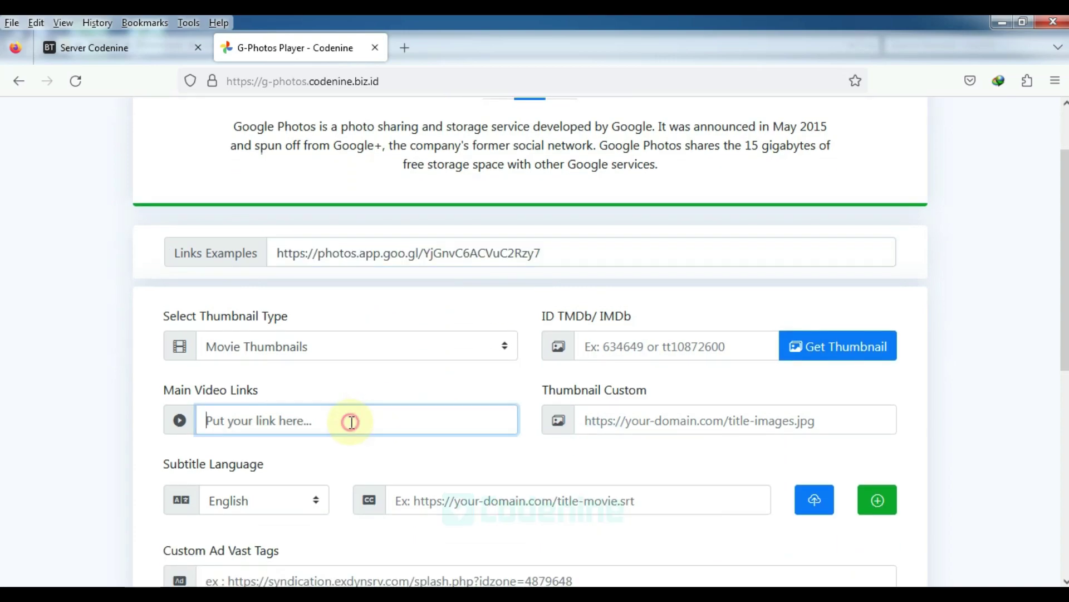
key("ctrl+v")
left_click(340, 382)
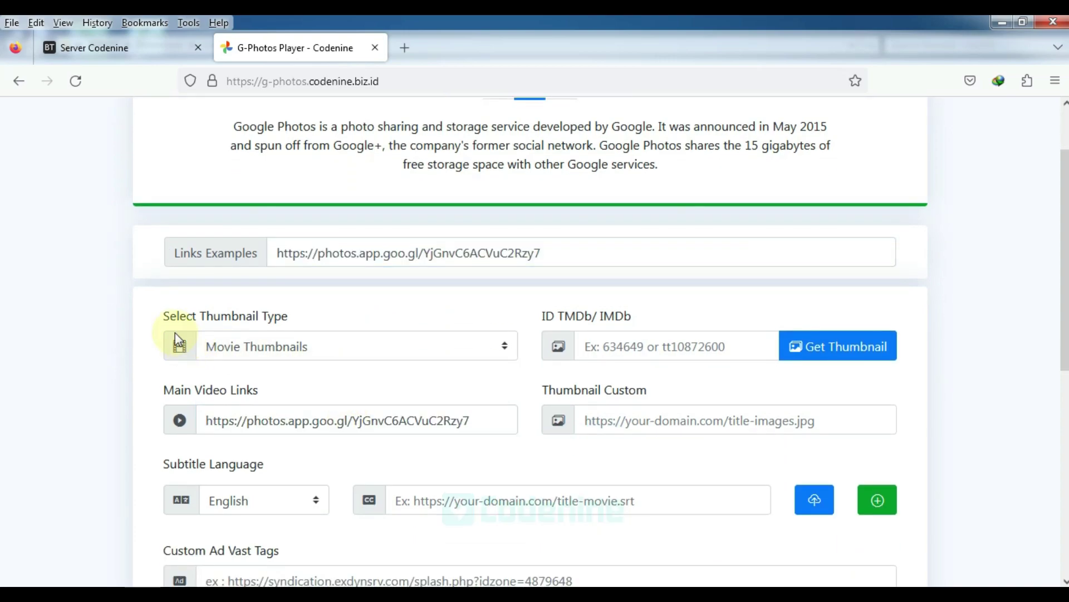
Try TV Series Thumbnails, then set the thumbnail type back to Movie Thumbnails
left_click_drag(164, 320, 311, 322)
left_click(222, 348)
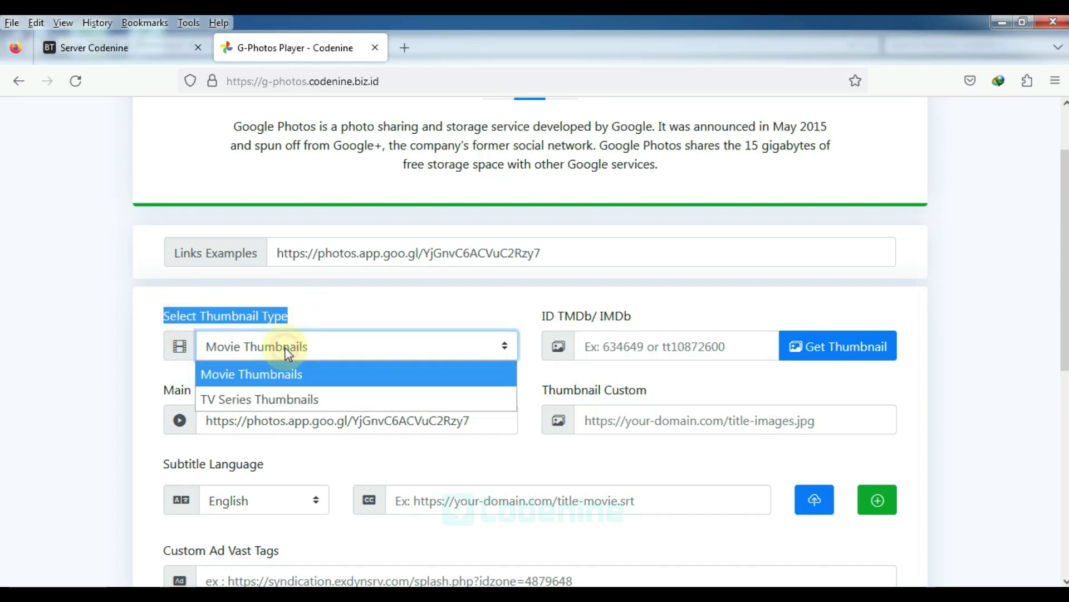
left_click(261, 397)
left_click(245, 353)
left_click(246, 373)
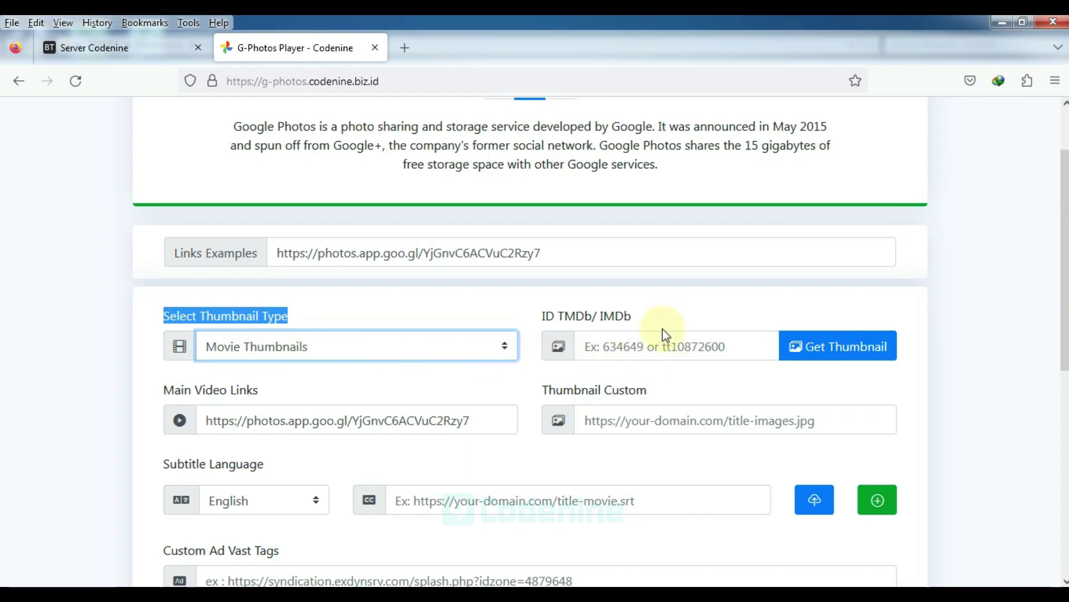
left_click_drag(541, 316, 680, 327)
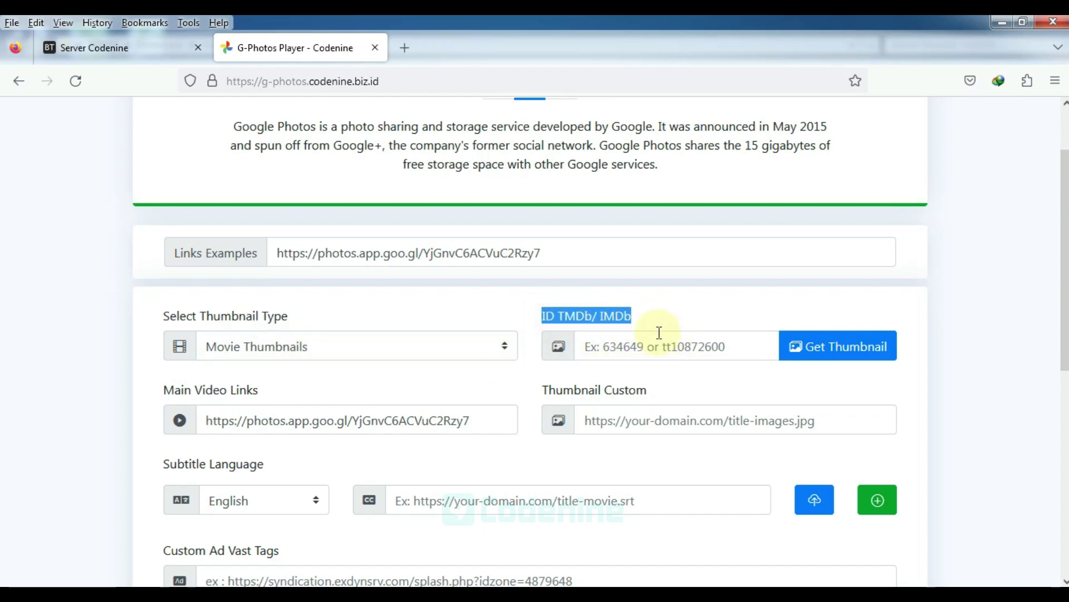
left_click(405, 48)
Search the web for tmdb and open the TMDB website from the results
type("tmdb")
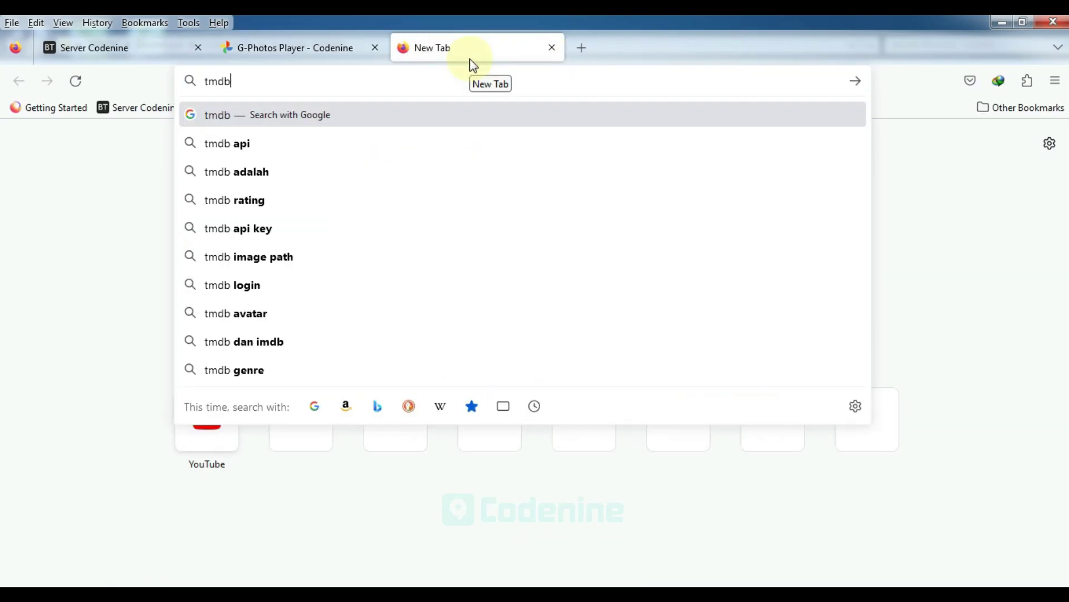
key("Return")
left_click(308, 286)
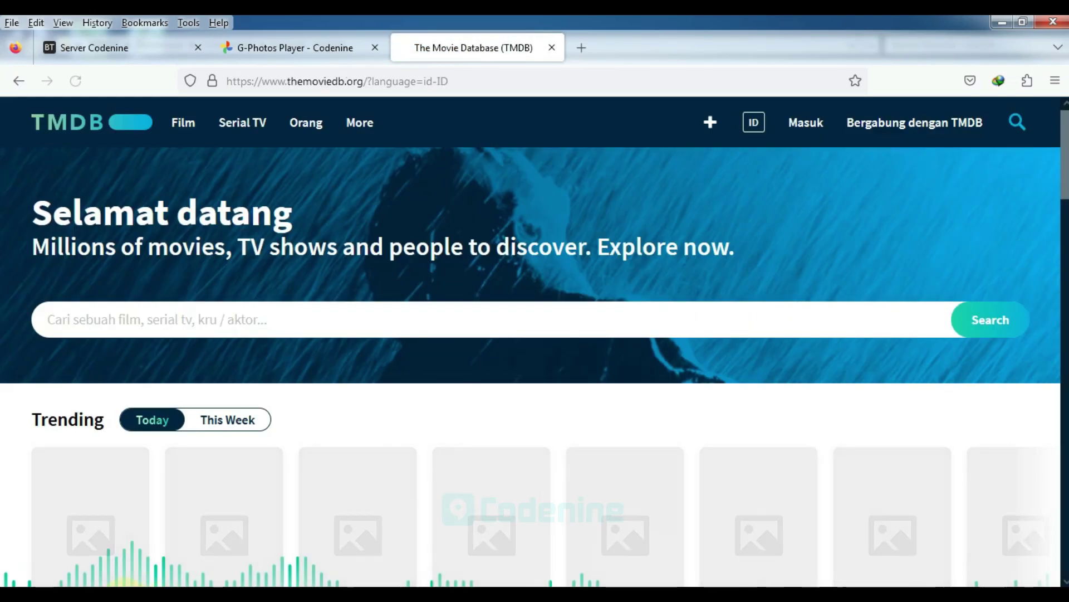
left_click(123, 584)
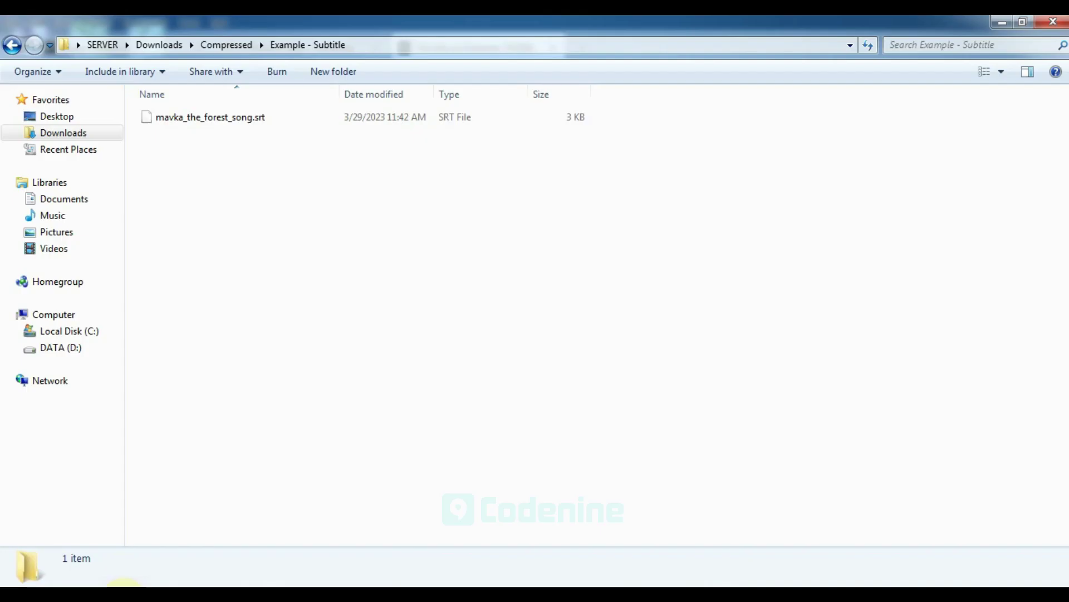
Search TMDB for mavka and open Mavka: The Forest Song, noting its movie ID 459003
left_click(125, 583)
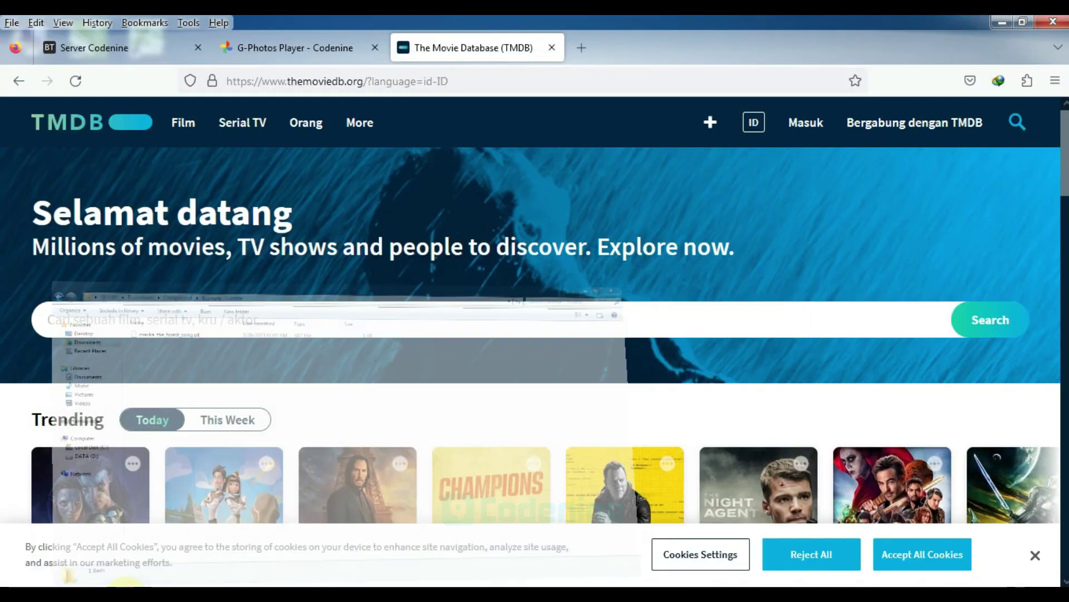
left_click(357, 319)
type("mavka")
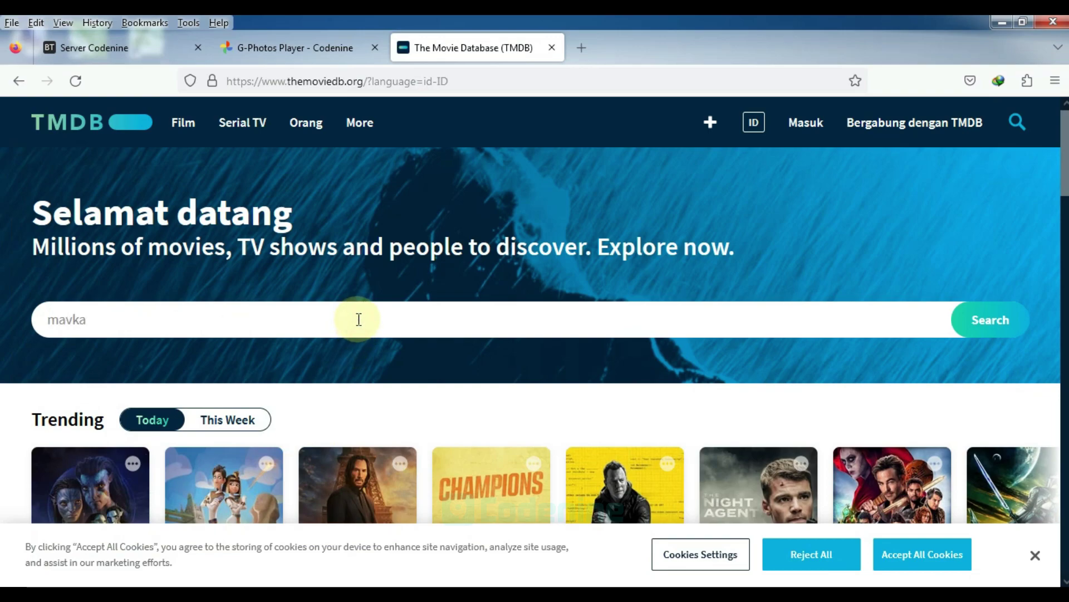
key("Return")
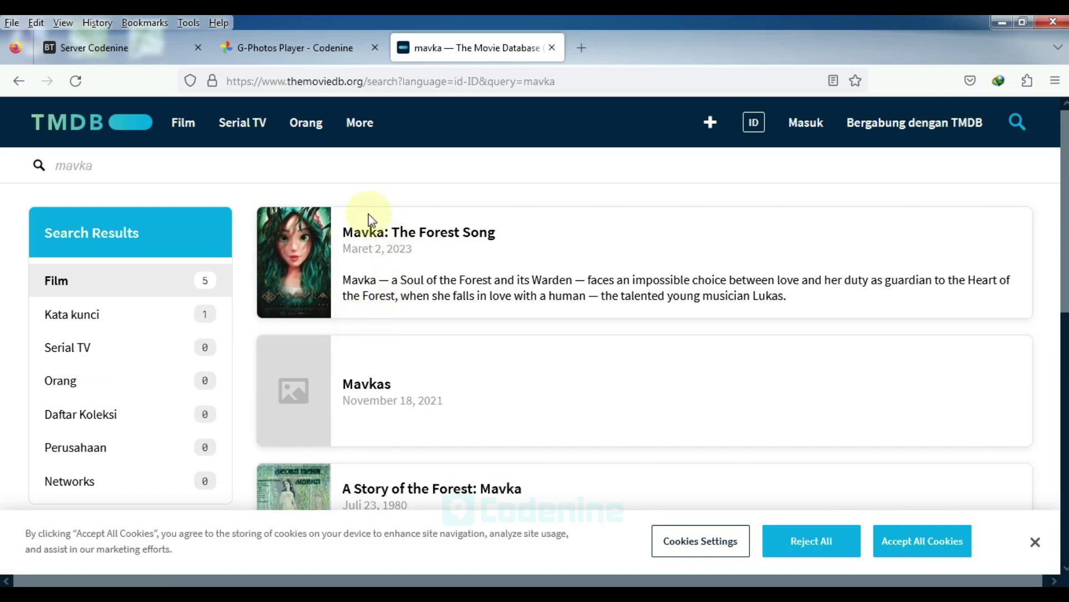
left_click(456, 237)
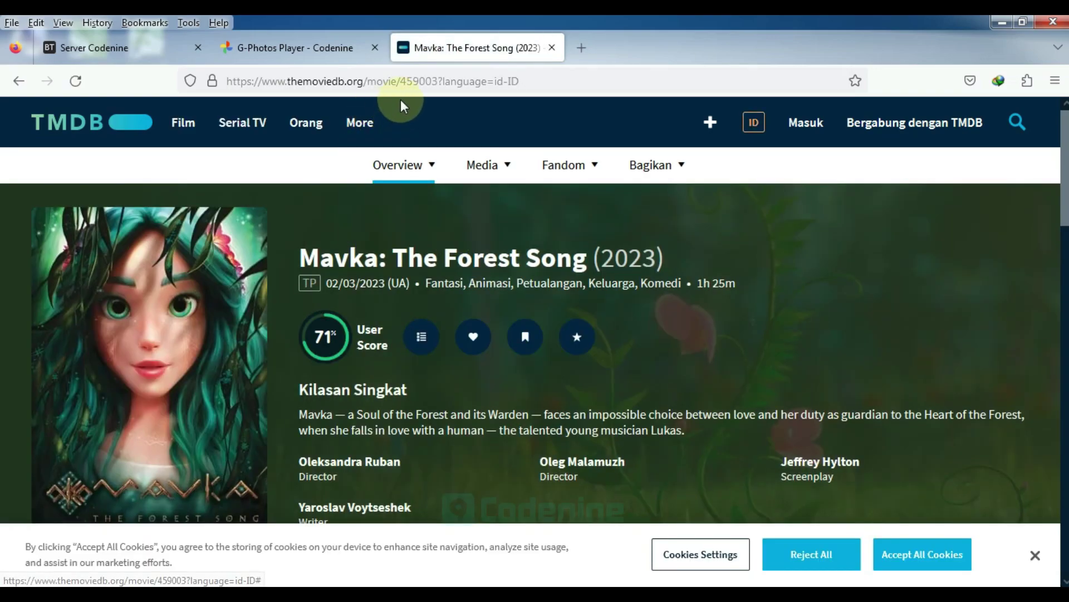
left_click(402, 82)
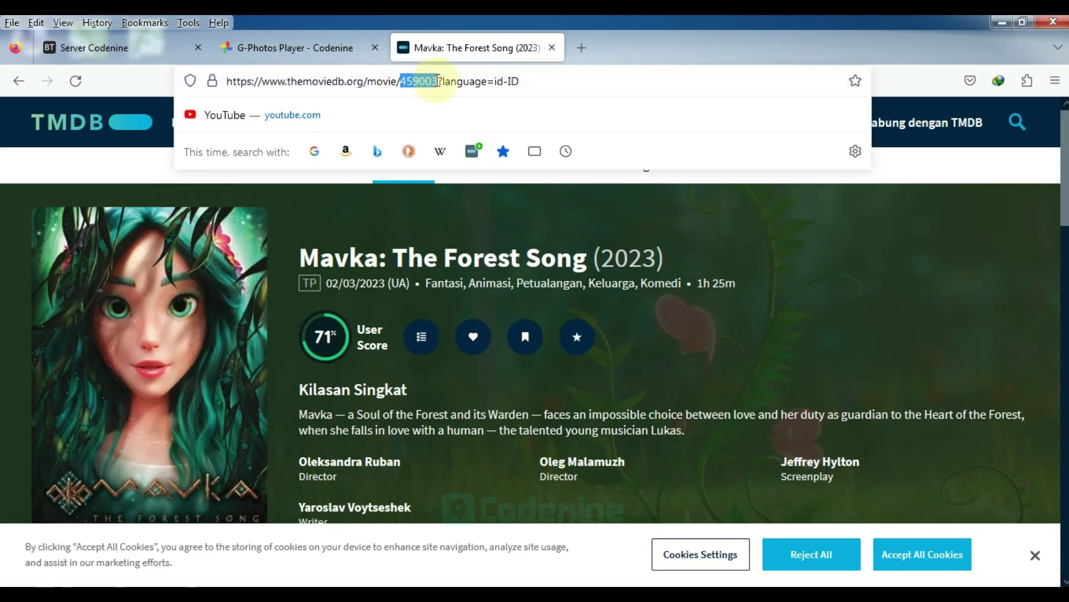
left_click(726, 215)
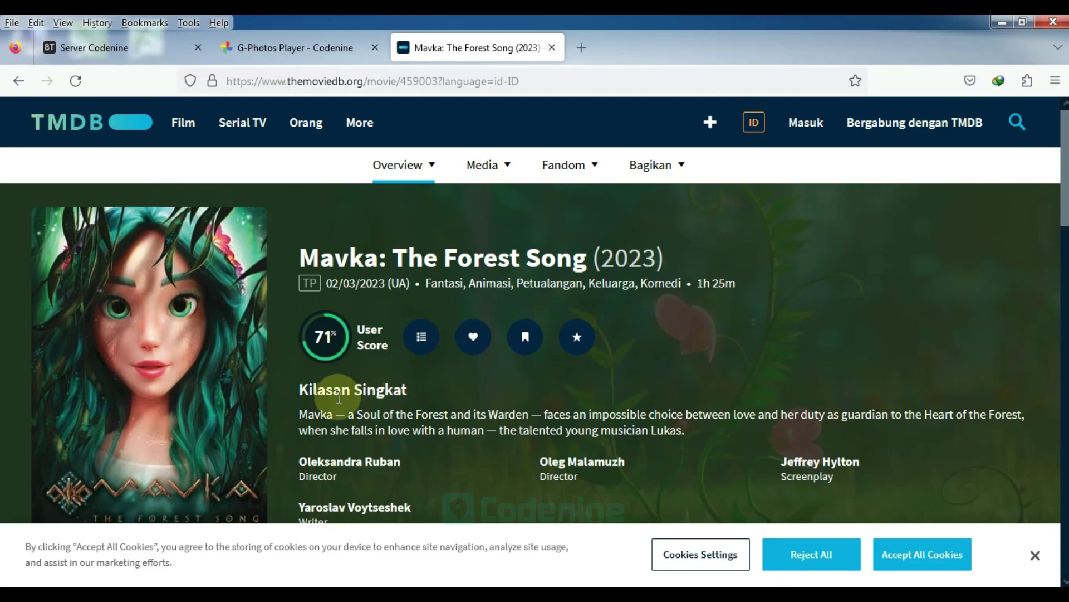
left_click(218, 584)
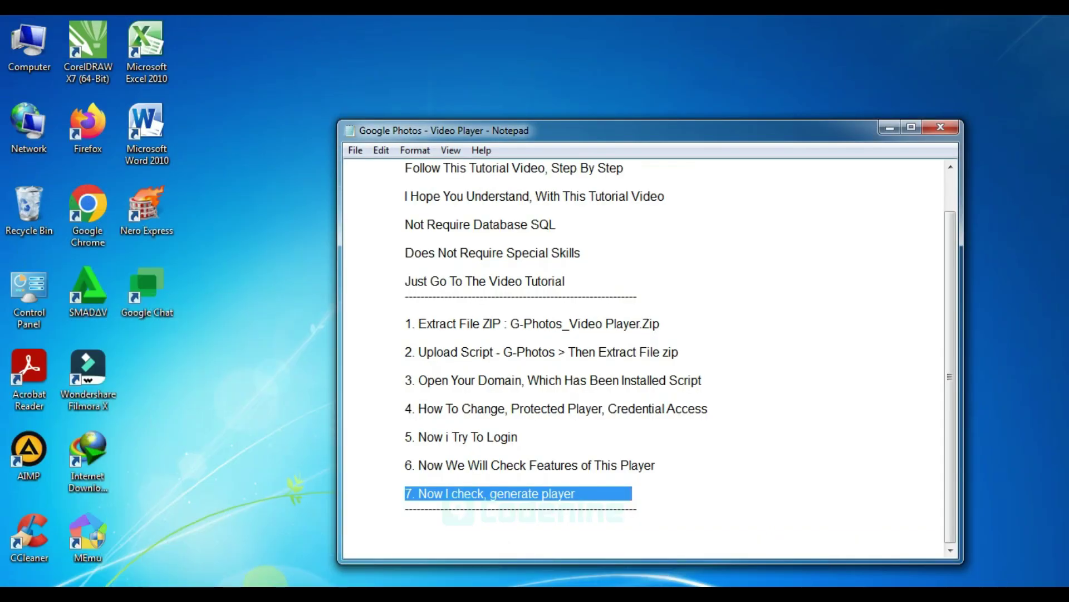
mouse_move(219, 585)
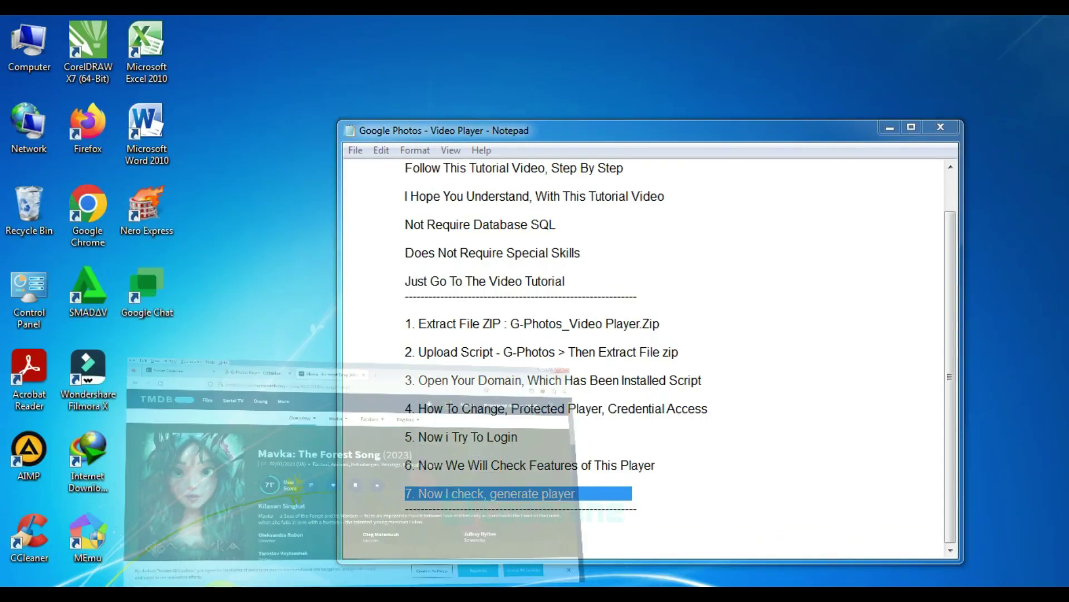
left_click(267, 537)
Enter ID 459003 and fetch that movie's TMDB poster as the custom thumbnail
left_click(263, 48)
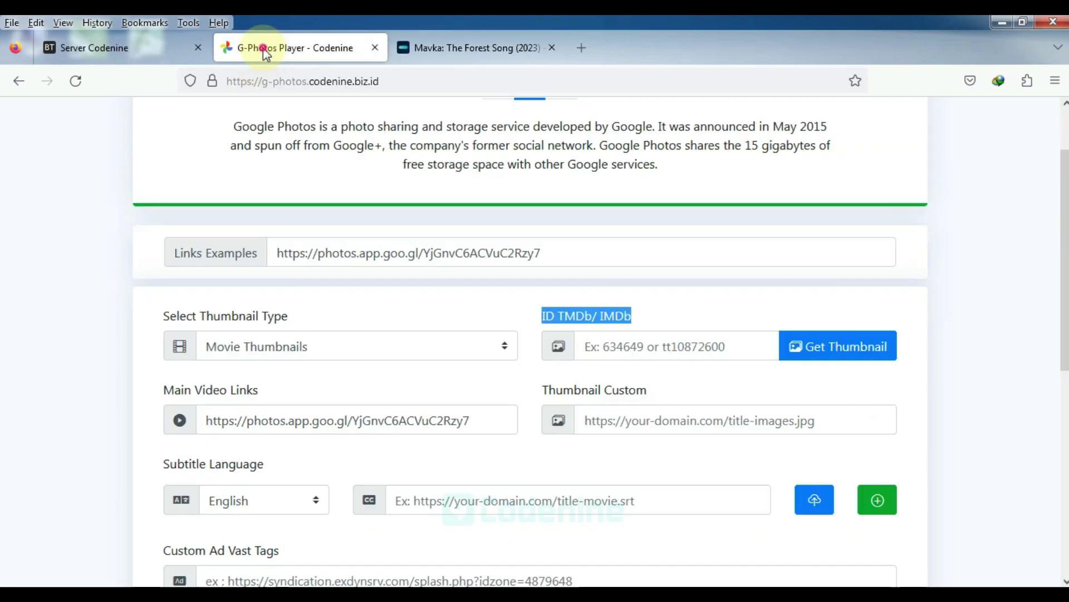
left_click(626, 347)
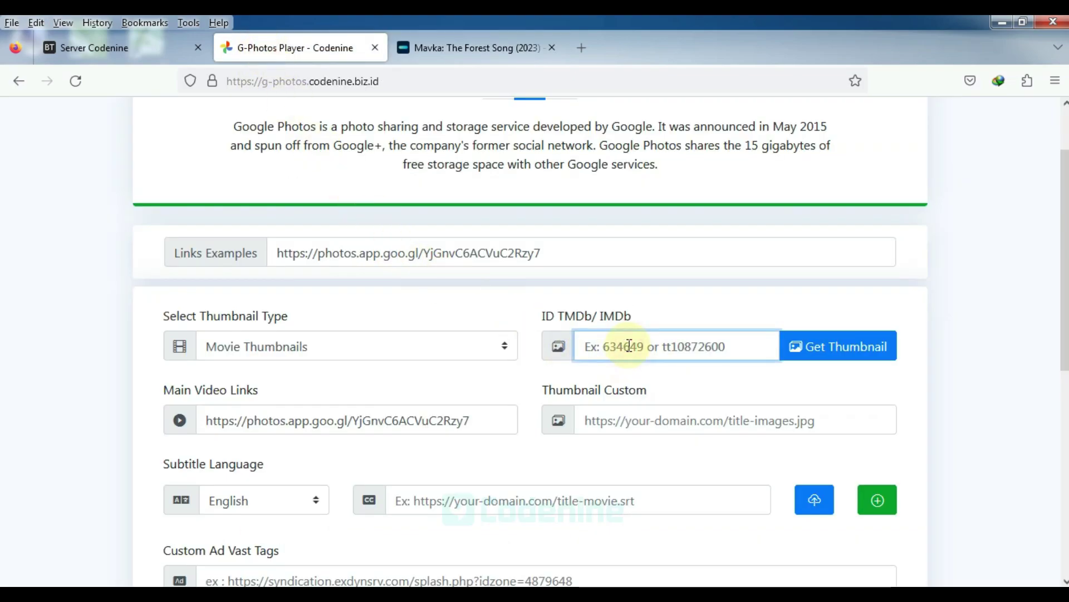
left_click(948, 383)
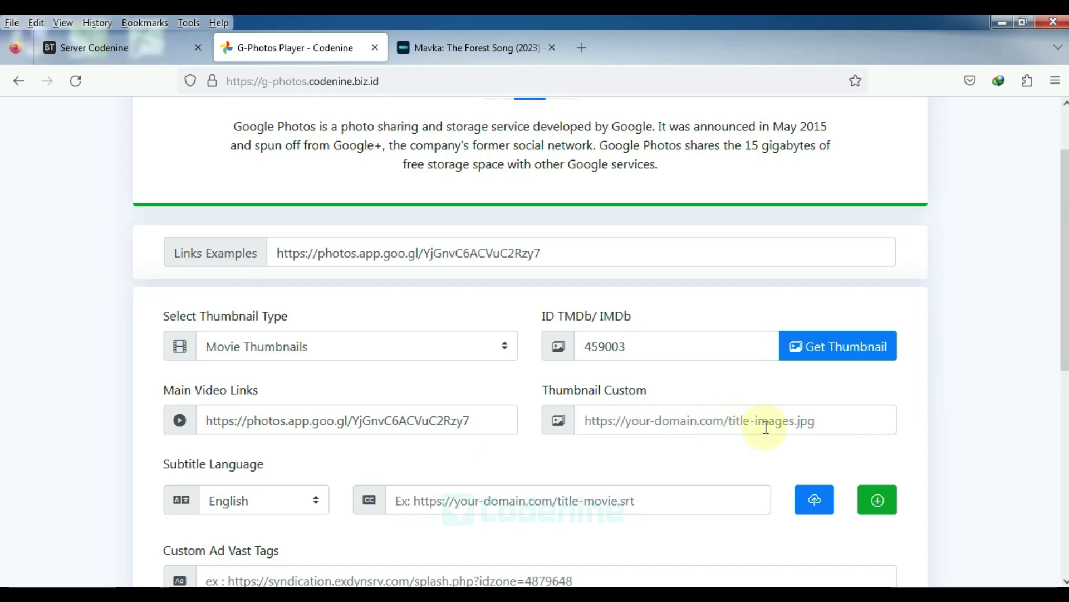
left_click(820, 349)
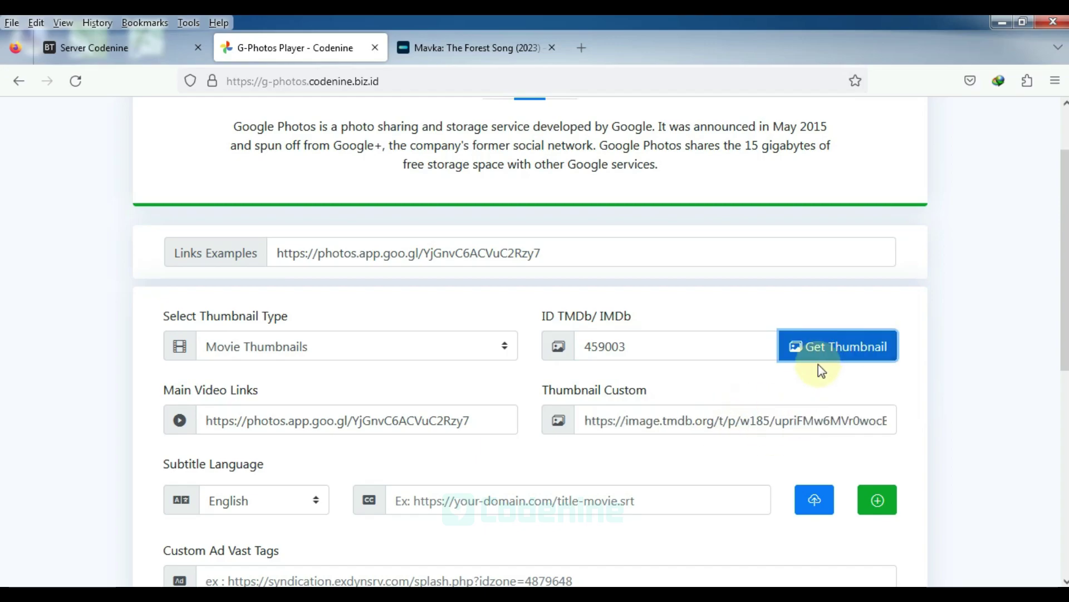
left_click(945, 401)
scroll(507, 362, "down", 3)
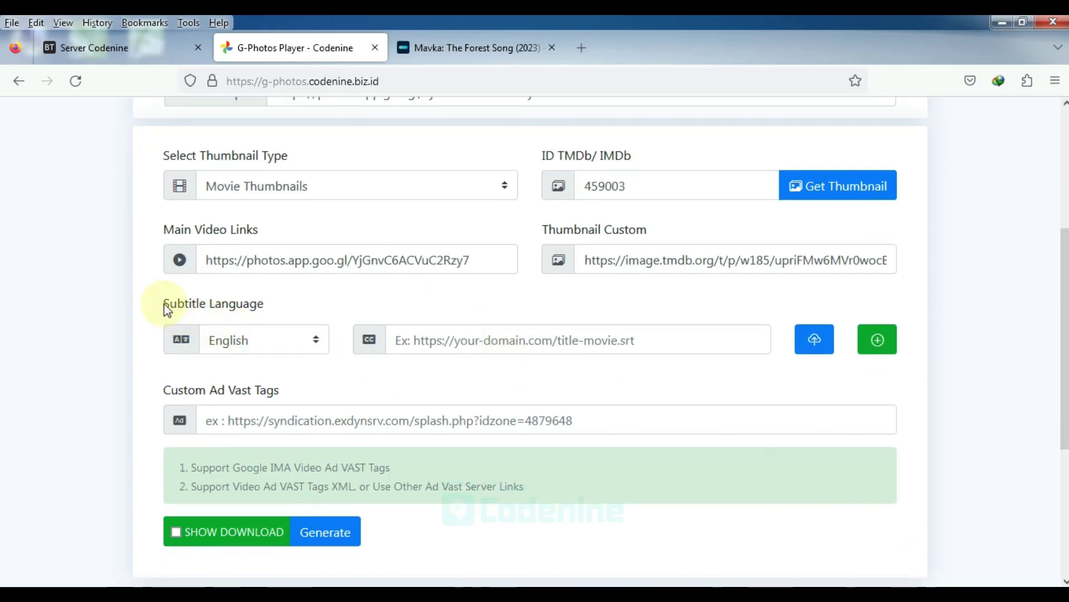
left_click_drag(164, 305, 264, 306)
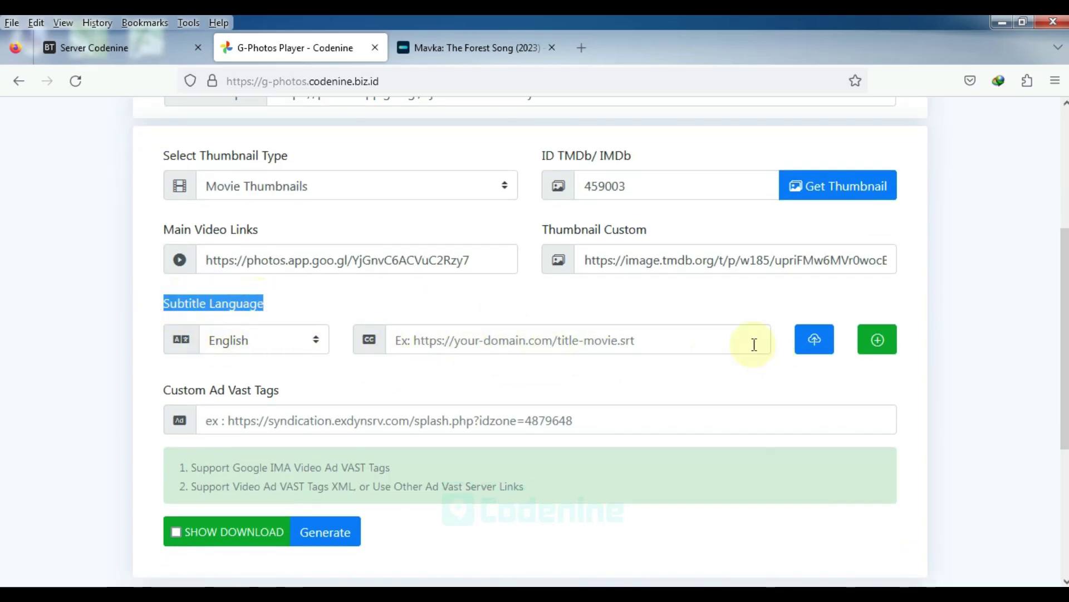
Upload mavka_the_forest_song.srt from Downloads > Compressed > Example - Subtitle into the English subtitle field
left_click(813, 339)
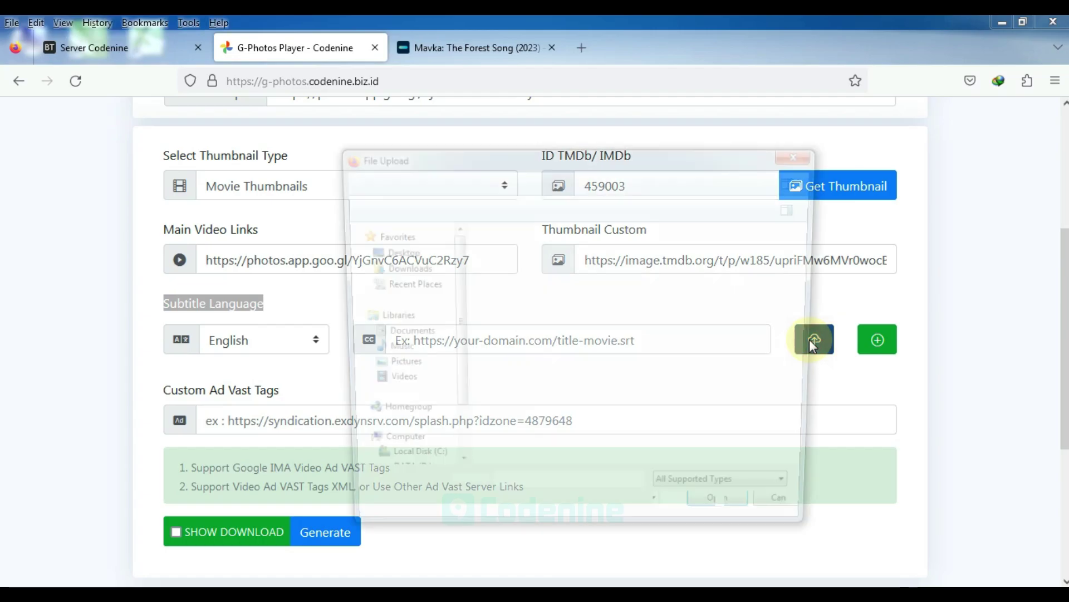
left_click(389, 271)
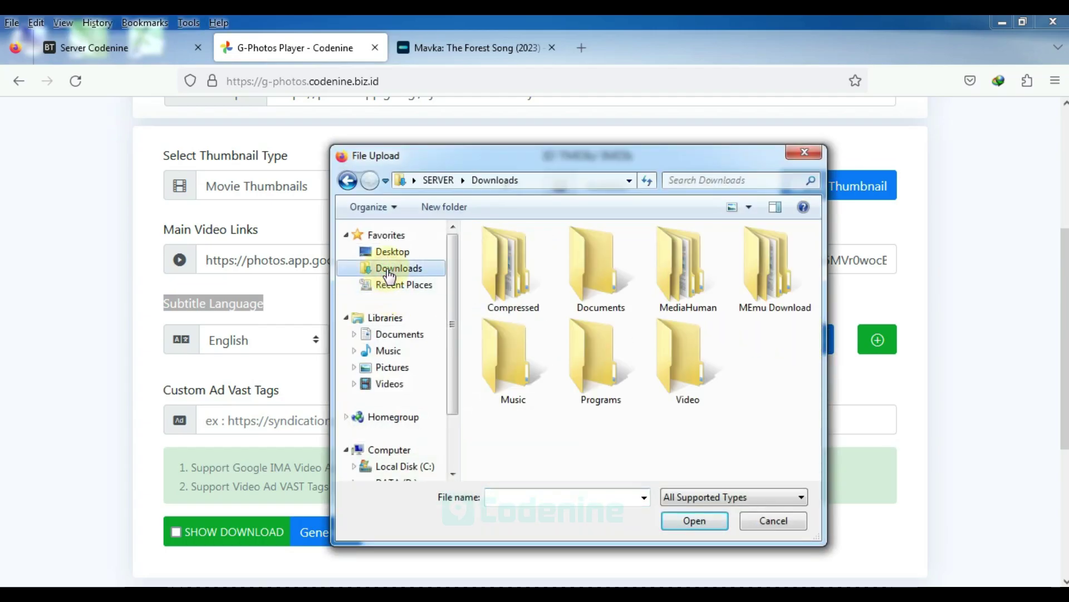
double_click(520, 275)
double_click(524, 234)
left_click(521, 254)
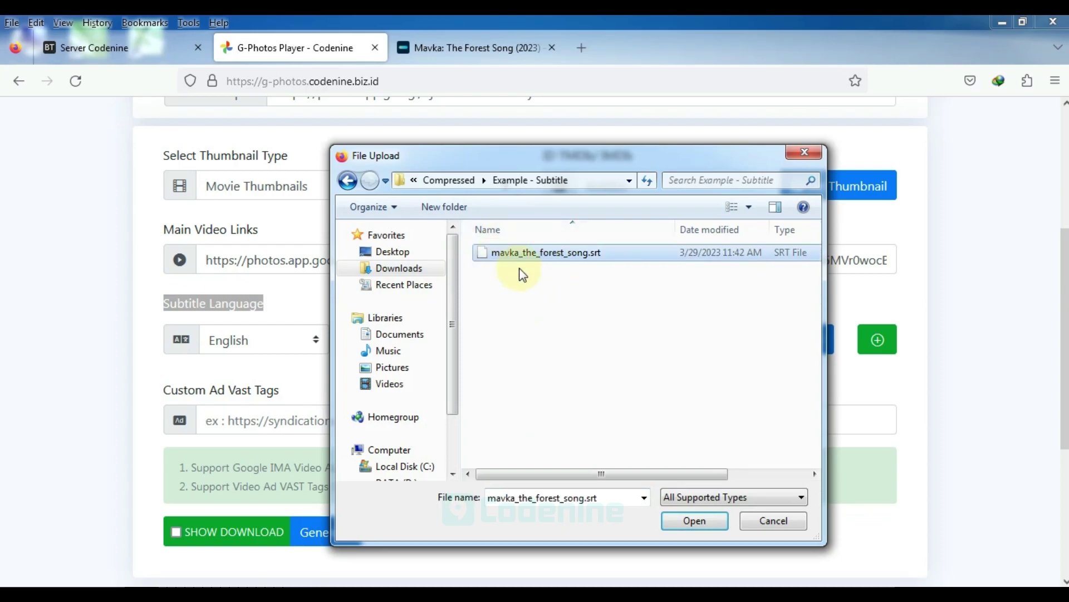
left_click(691, 520)
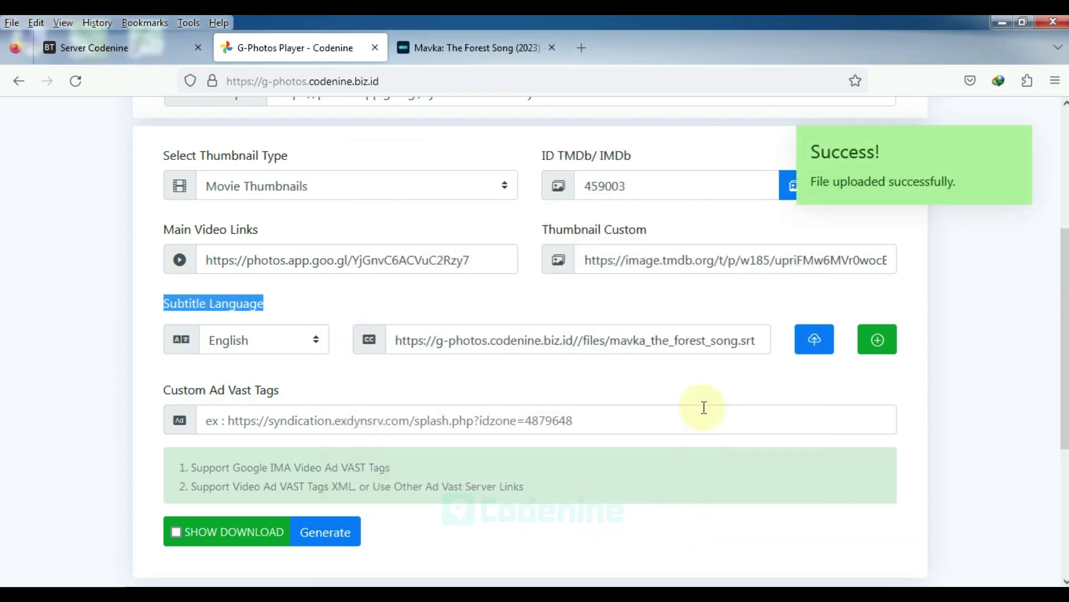
left_click_drag(811, 162, 971, 225)
left_click(967, 270)
Generate the player and select its Link Player Encrypted URL
scroll(949, 370, "down", 2)
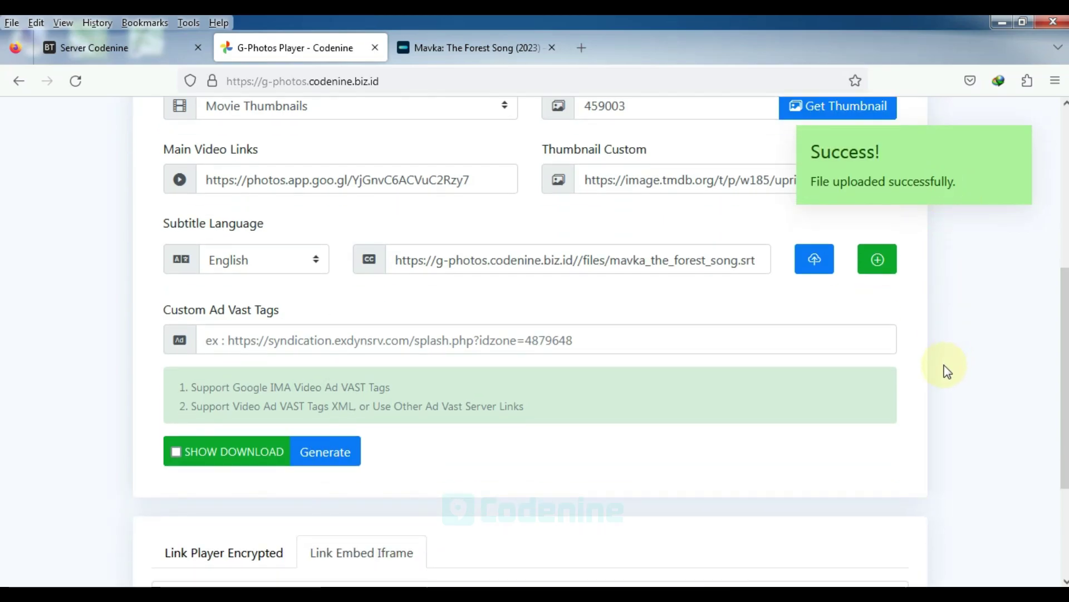
scroll(929, 379, "down", 2)
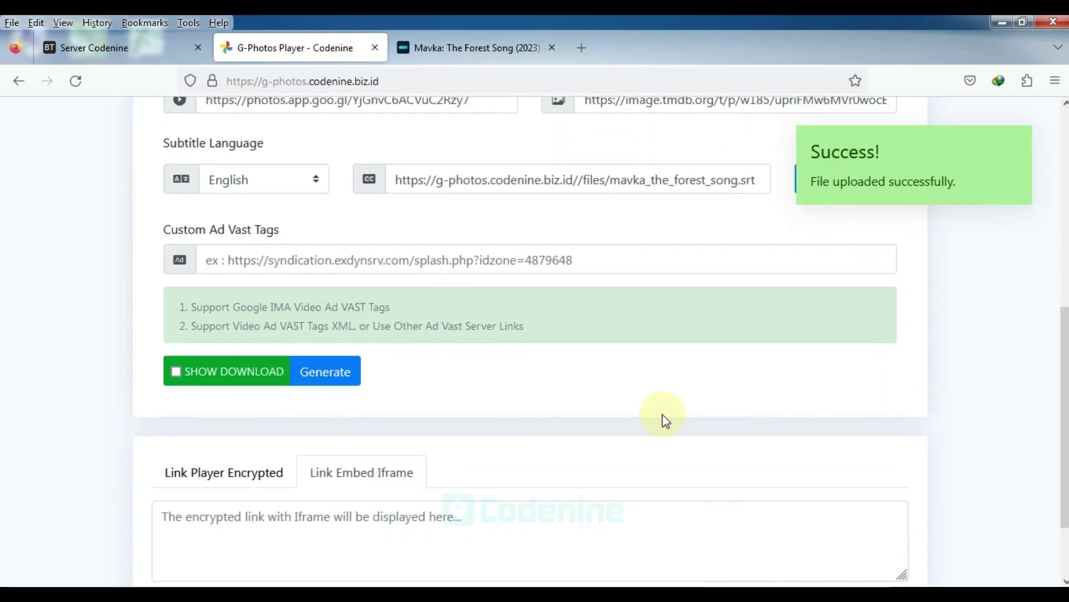
left_click(340, 384)
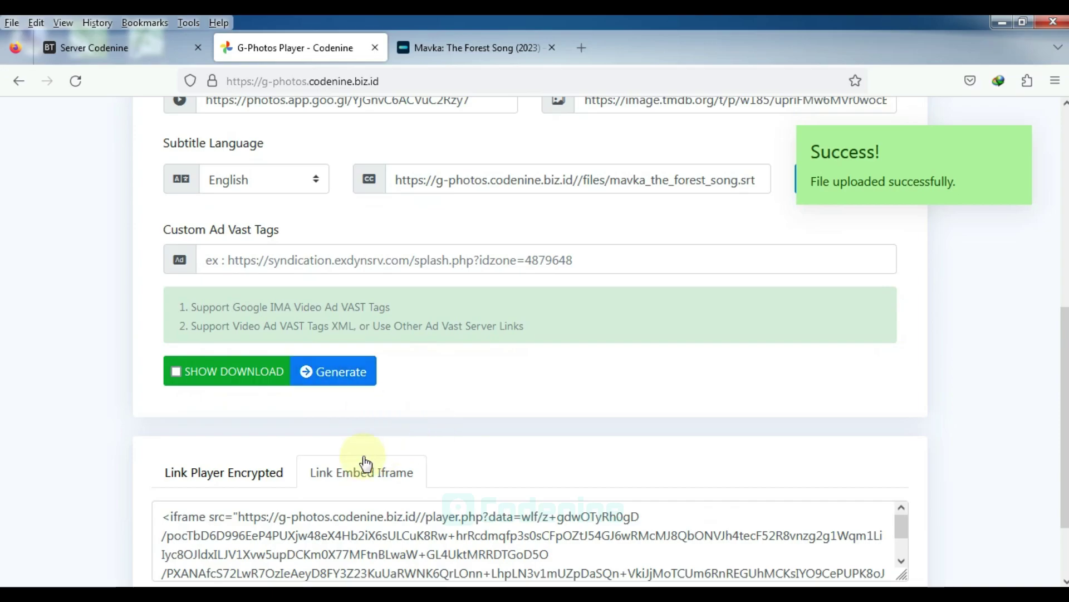
left_click(240, 475)
left_click(246, 515)
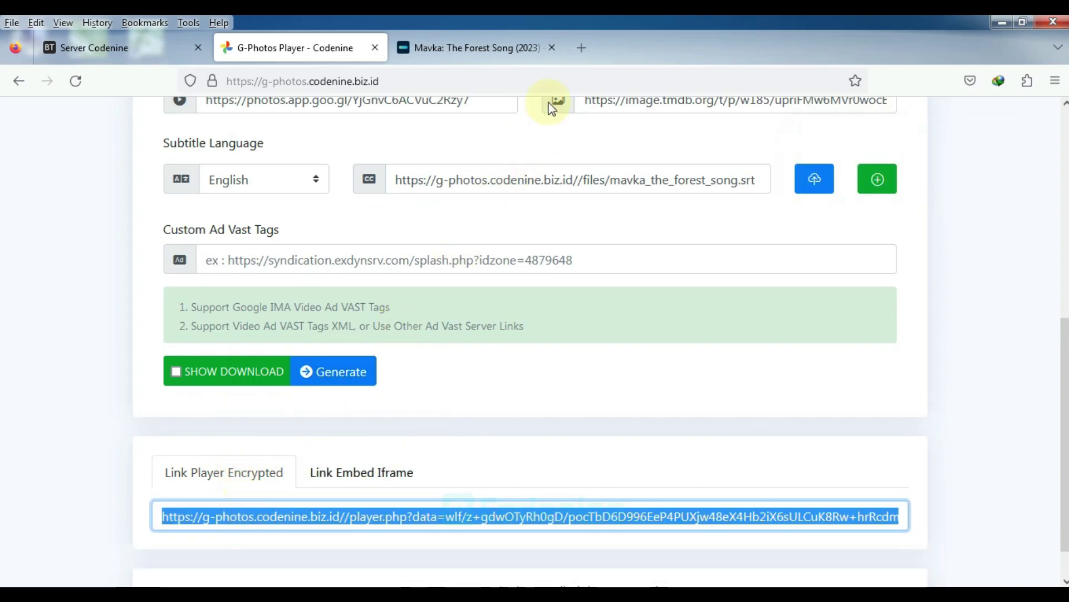
Close the Mavka movie info tab and paste the encrypted link into a new tab
left_click(552, 48)
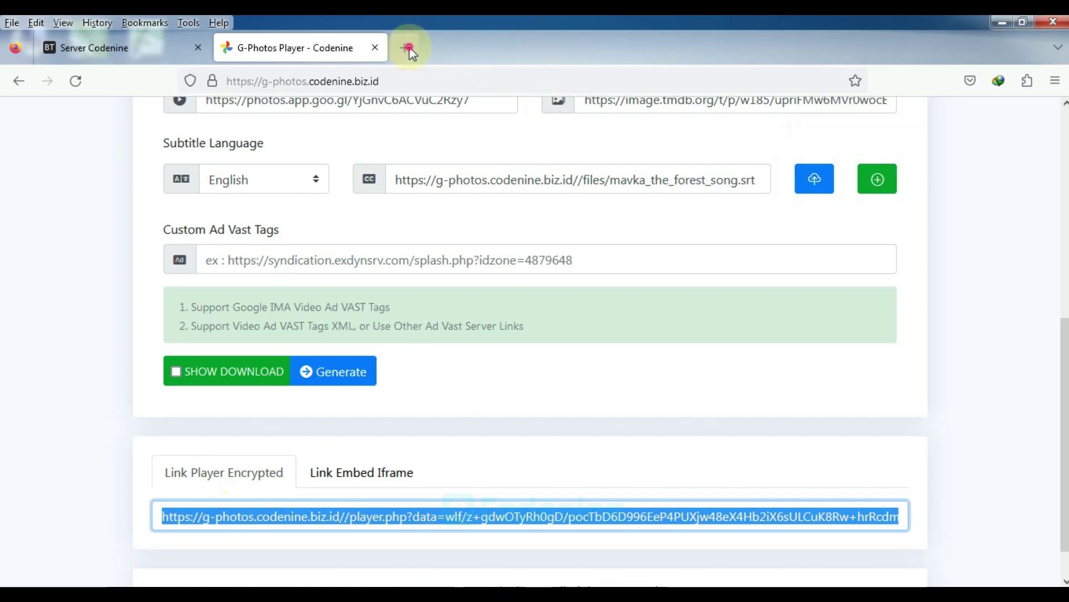
left_click(408, 49)
key("ctrl+v")
Load the encrypted player link and start playing the Mavka video
key("Return")
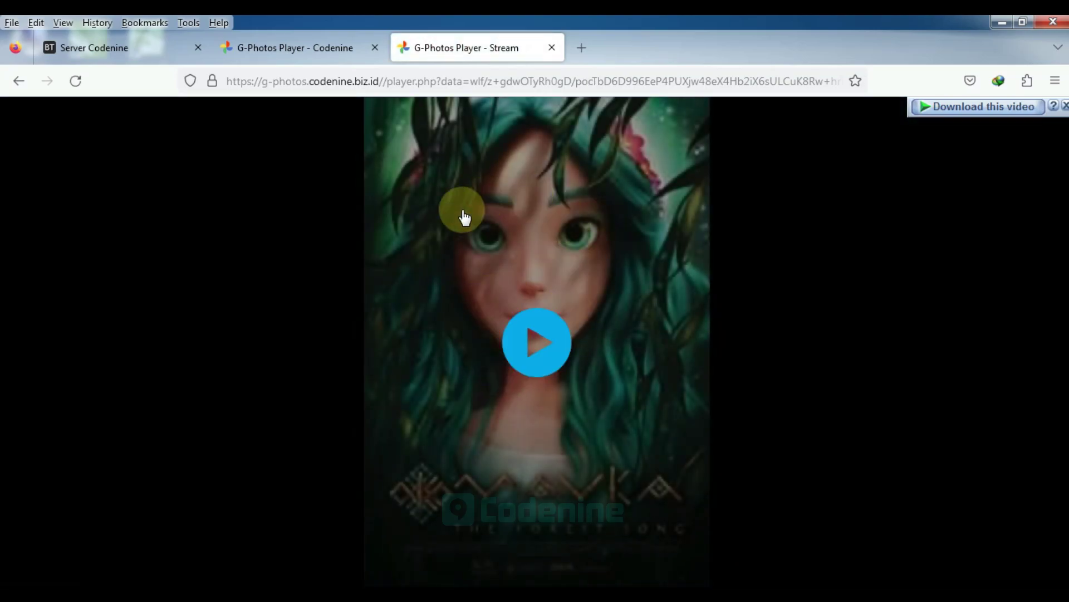
left_click(300, 46)
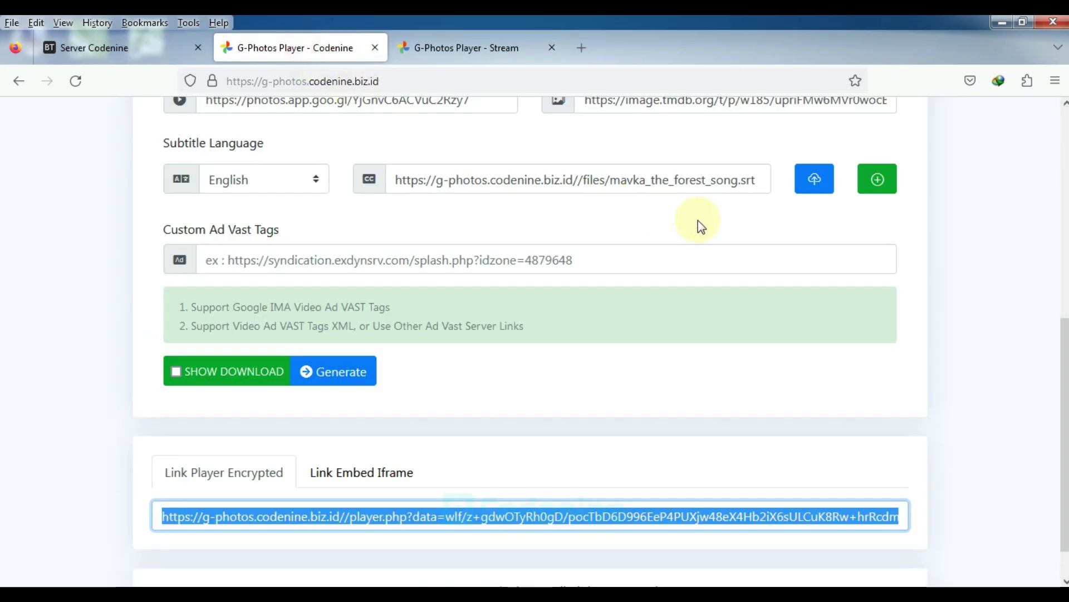
scroll(742, 264, "up", 5)
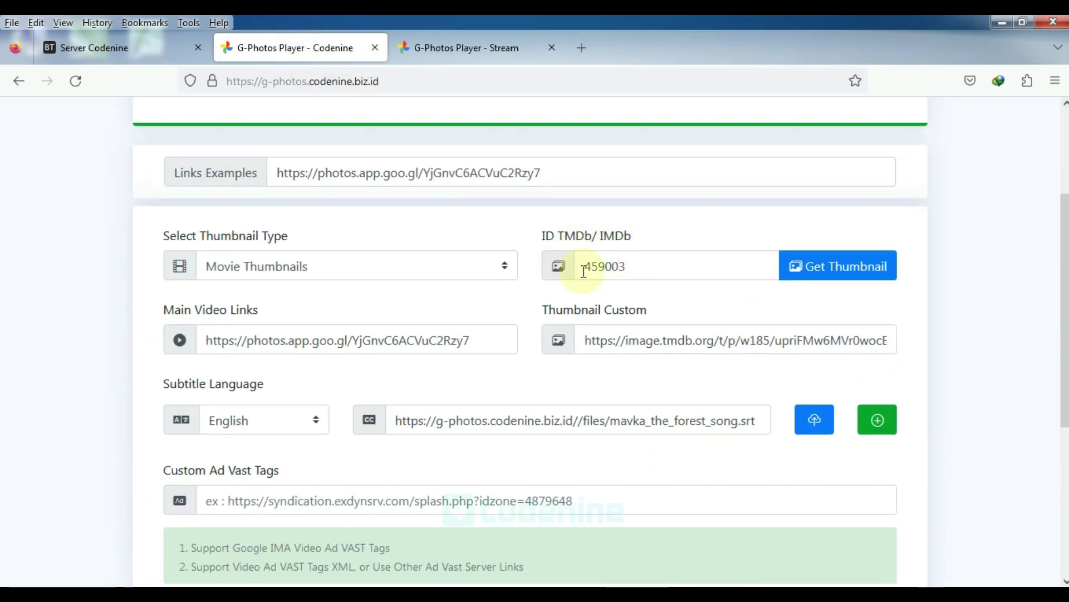
left_click(463, 48)
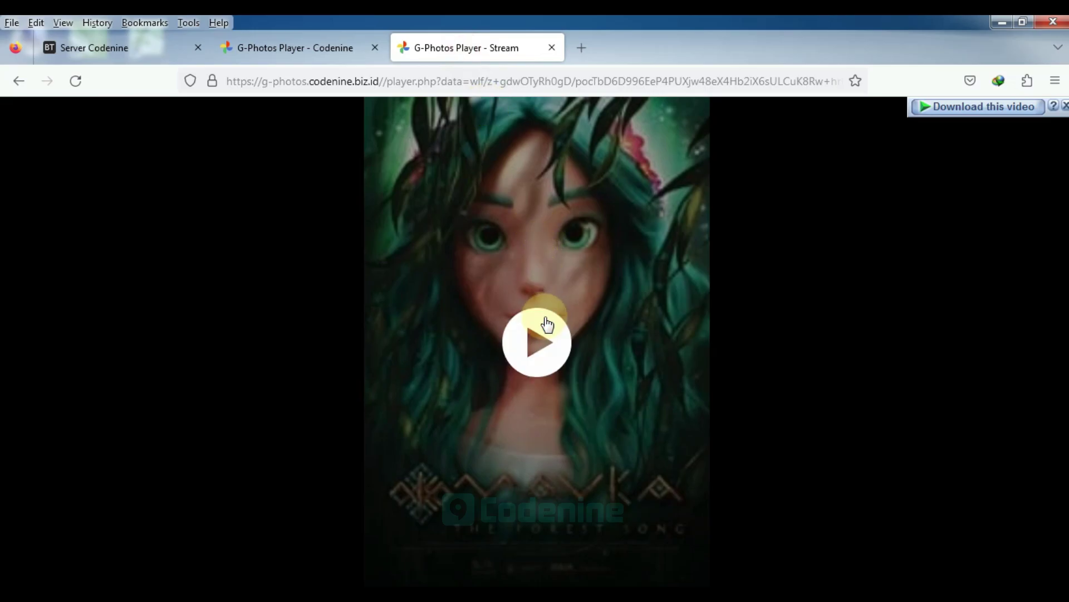
left_click(545, 323)
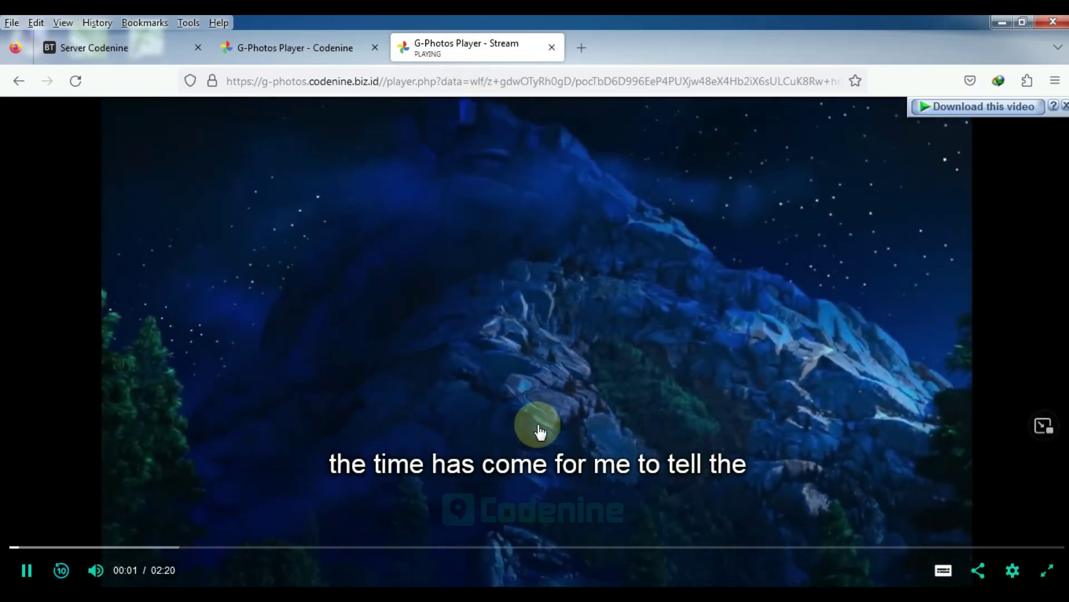
Check the player's subtitle and video quality settings, then return to the generator form
left_click(943, 570)
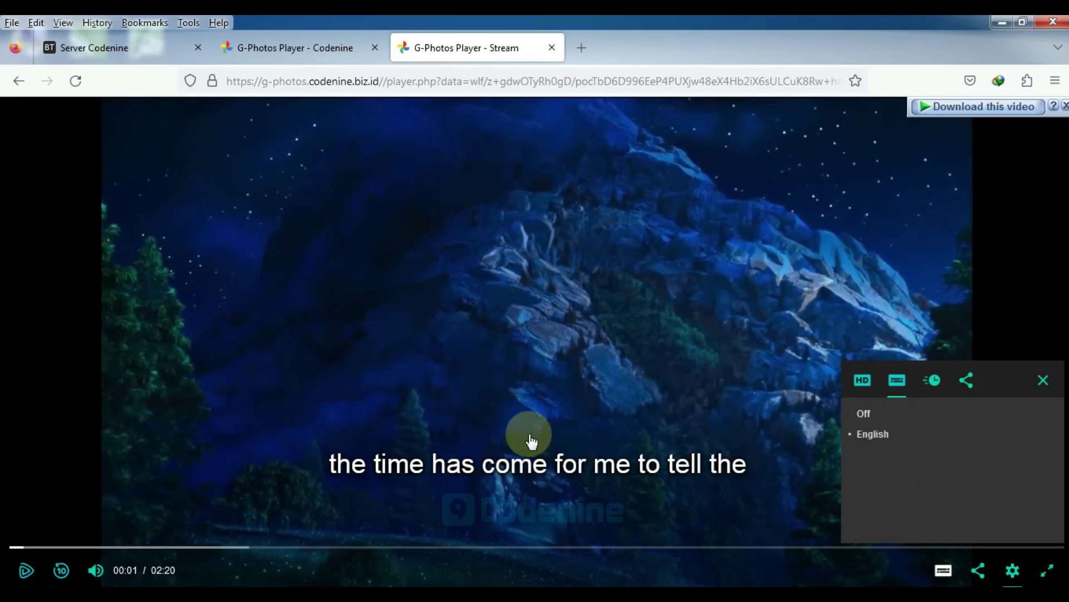
left_click(862, 380)
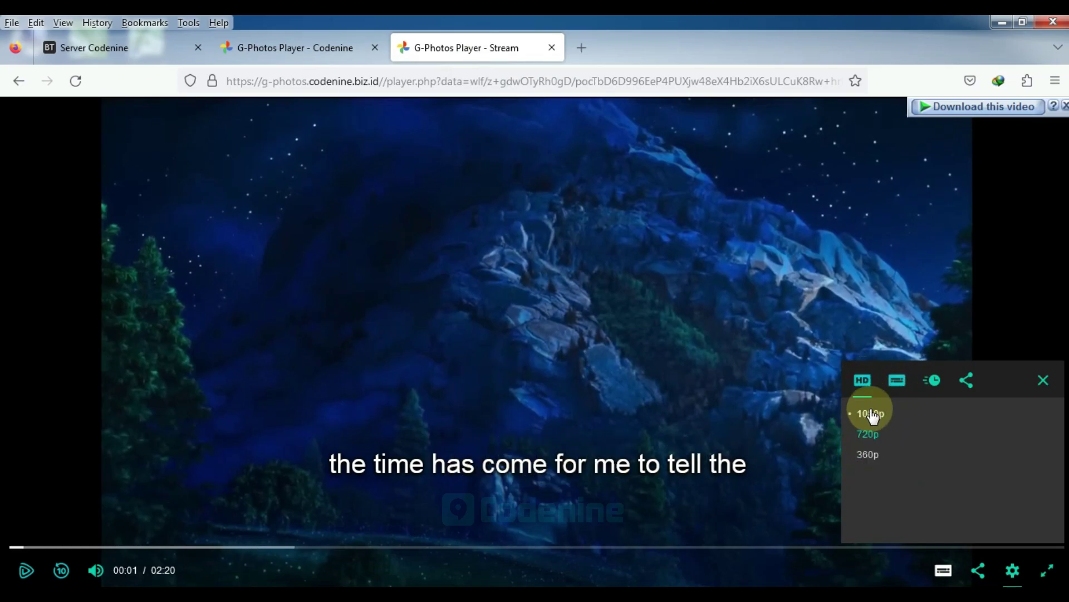
left_click(966, 381)
left_click(932, 381)
left_click(897, 381)
left_click(862, 381)
left_click(1044, 381)
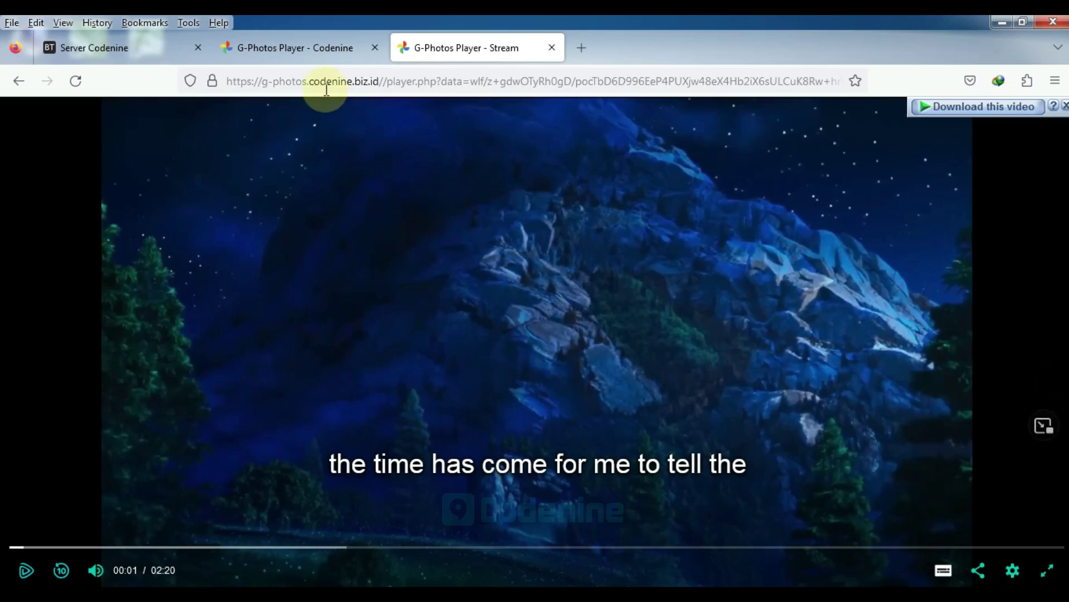
left_click(267, 48)
scroll(248, 396, "down", 4)
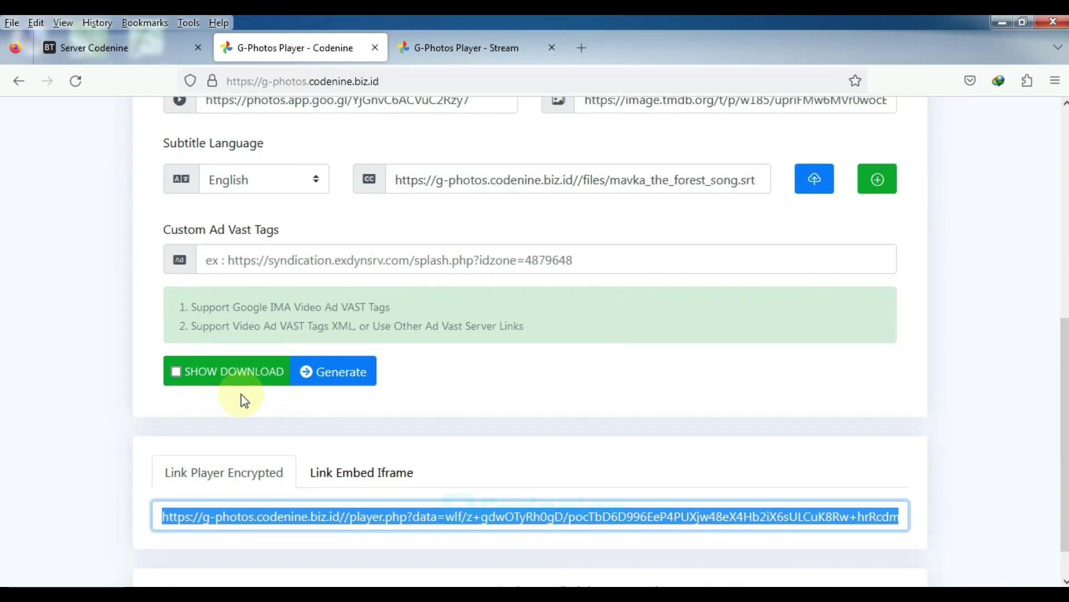
Enable SHOW DOWNLOAD and load the regenerated encrypted player link in a new tab
left_click(178, 370)
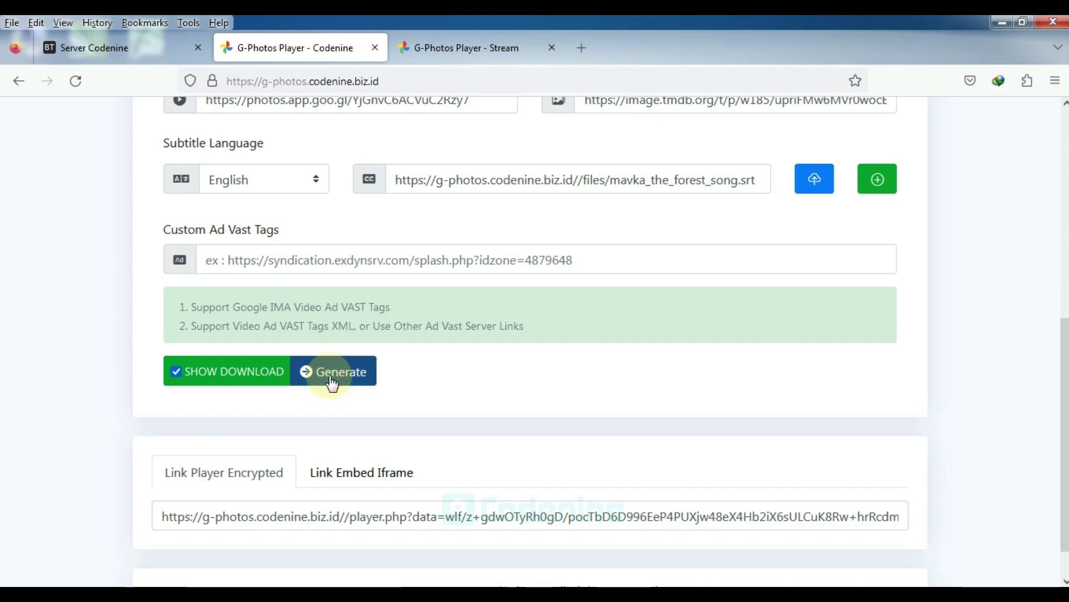
left_click(346, 517)
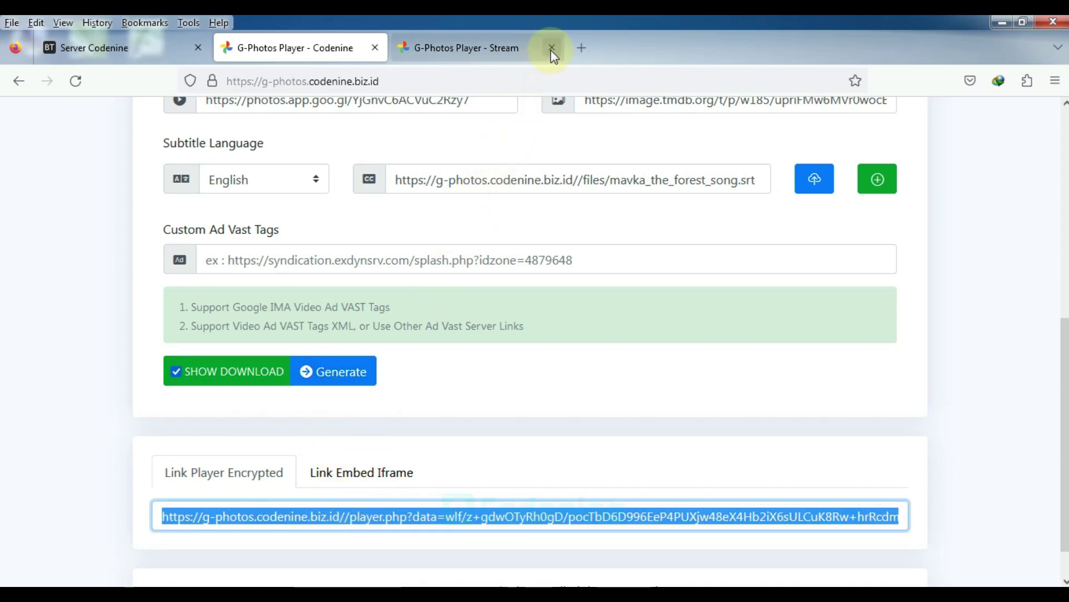
left_click(582, 48)
key("ctrl+v")
key("Return")
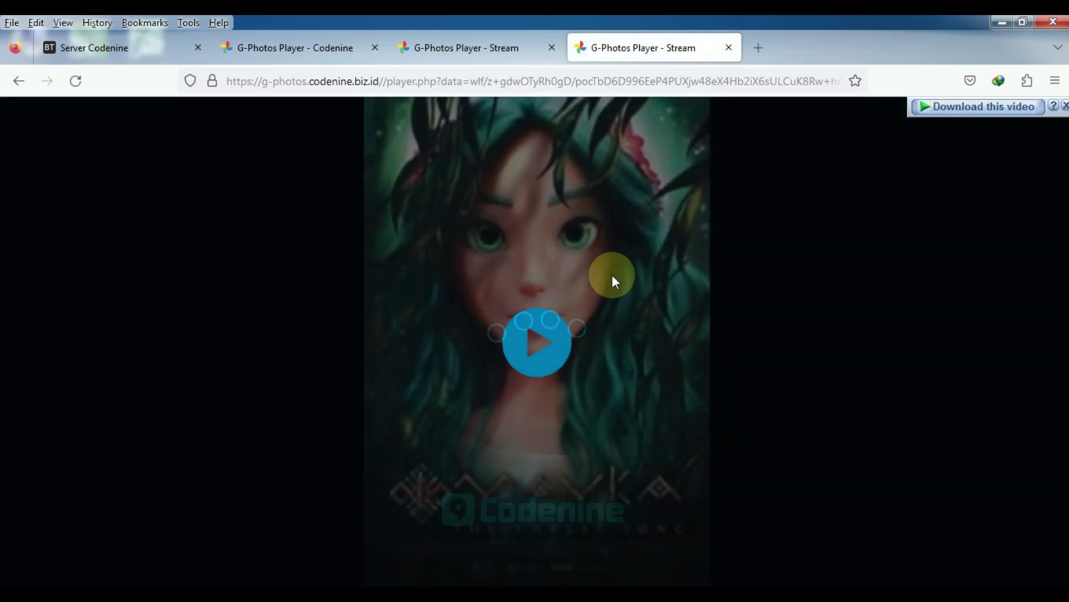
Play the video, trigger its 60.12 MB videoplayback.mp4 download, dismiss the IDM dialogs, and close the tab
left_click(537, 337)
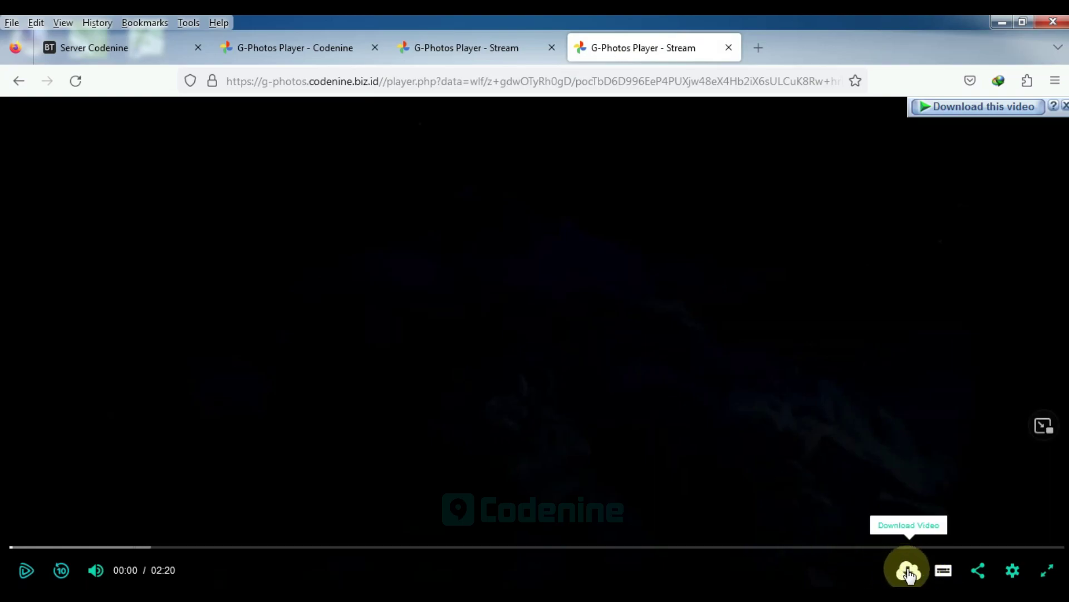
left_click(909, 572)
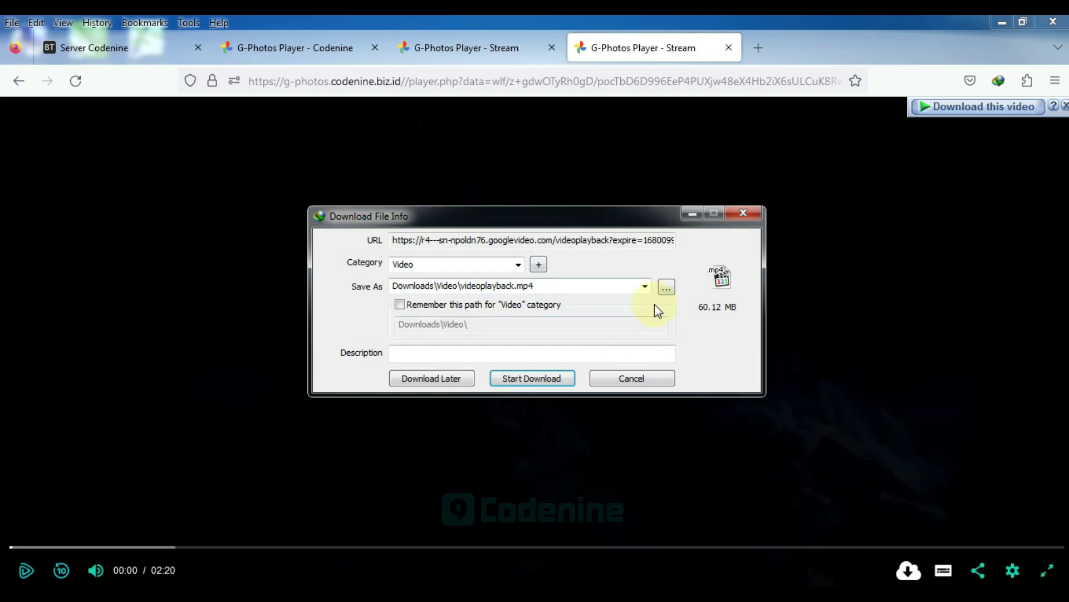
left_click(742, 214)
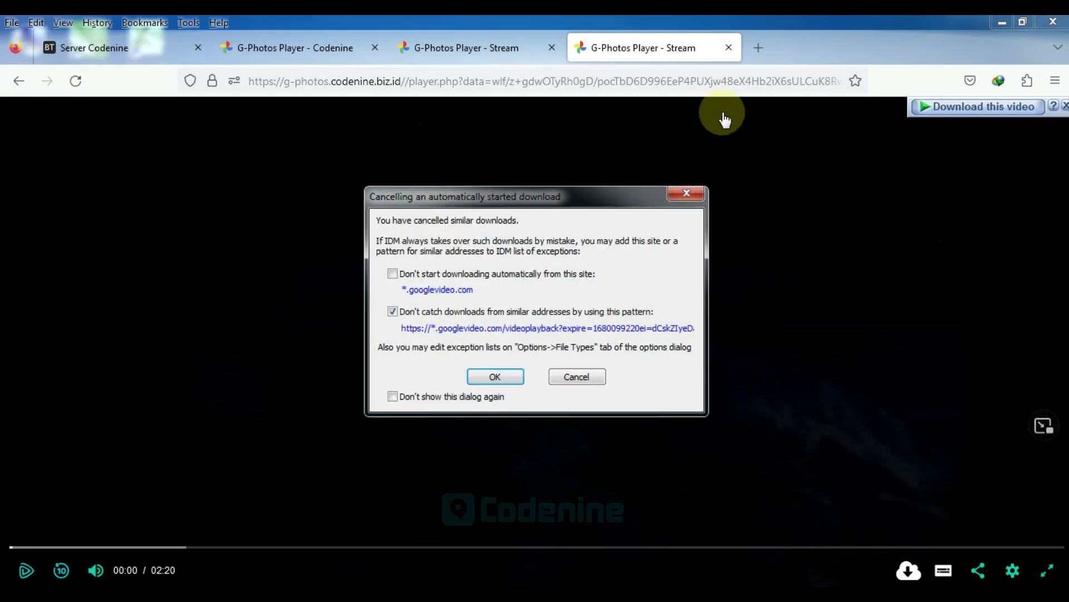
left_click(692, 186)
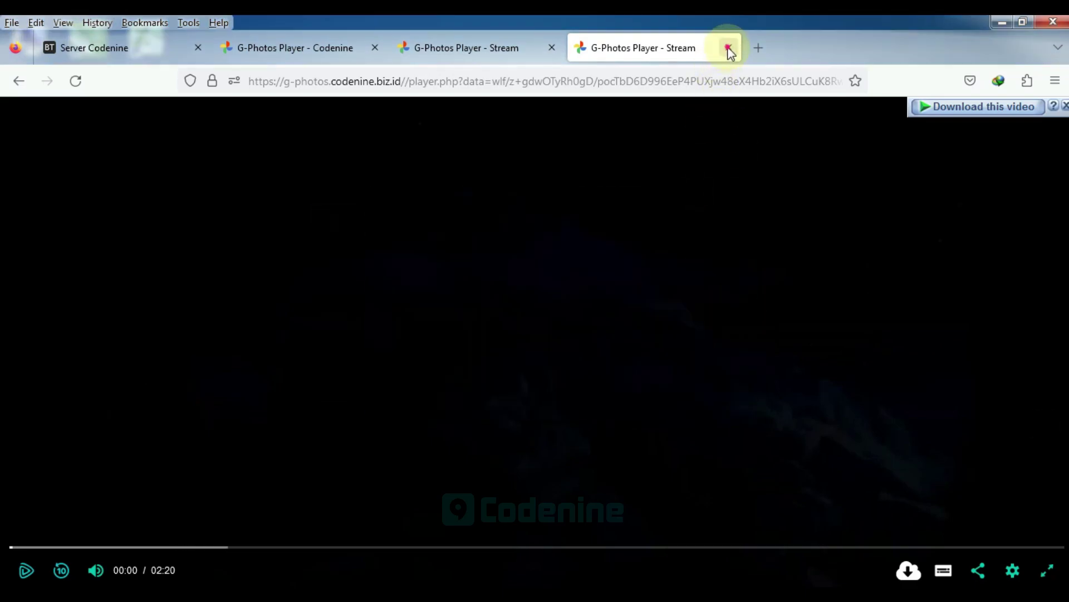
left_click(728, 48)
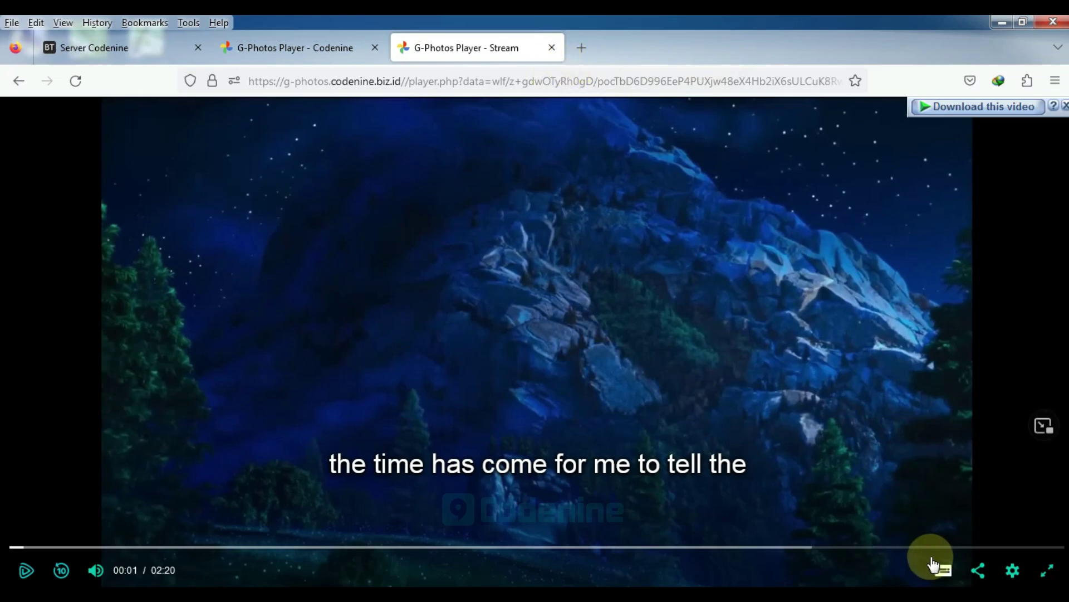
left_click(552, 48)
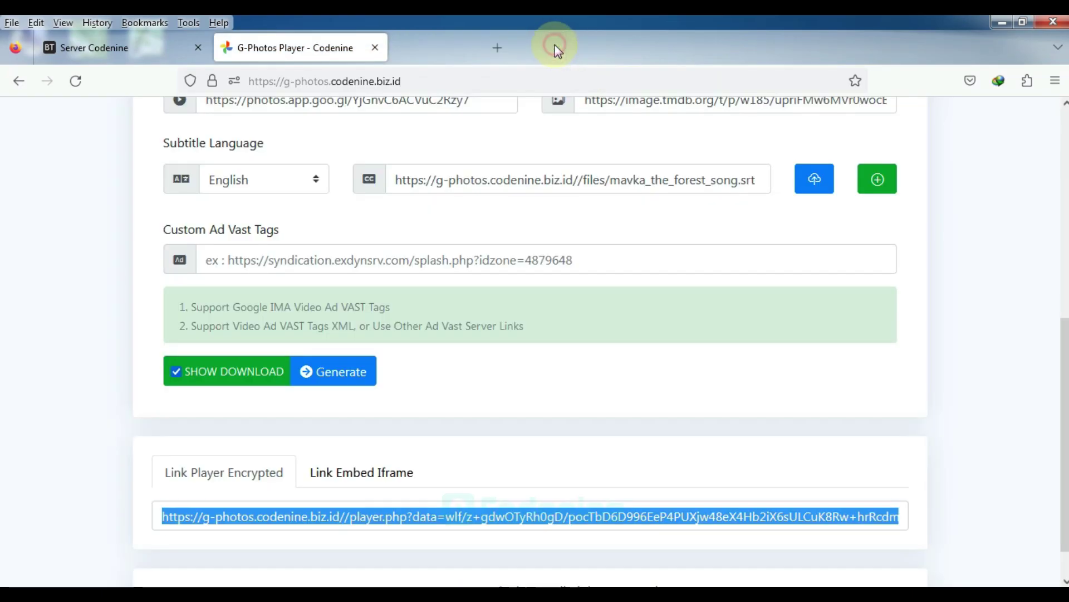
left_click(522, 373)
scroll(522, 368, "up", 5)
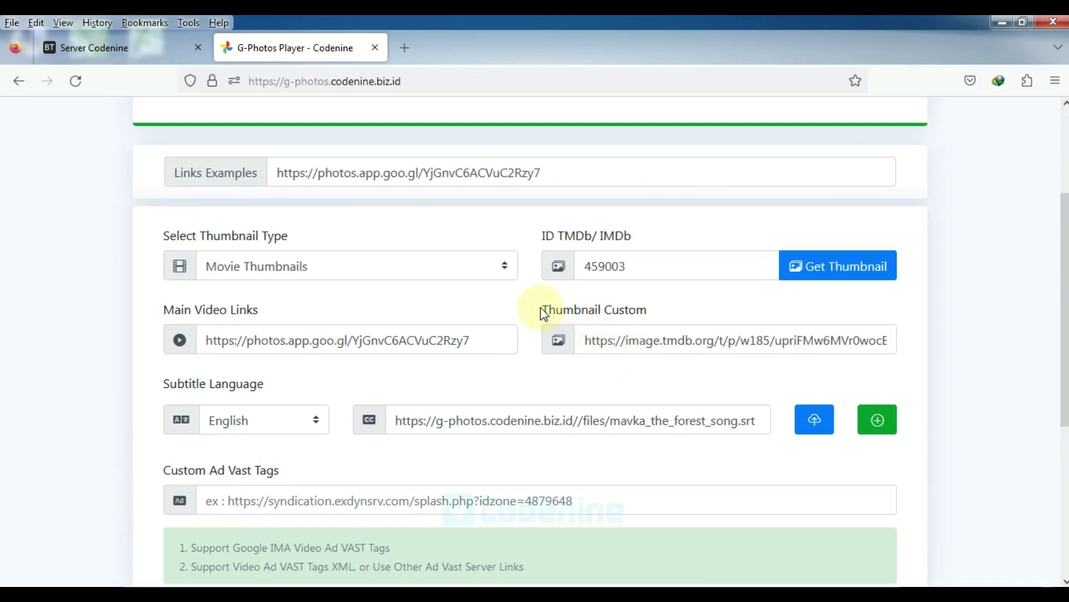
left_click_drag(544, 313, 671, 313)
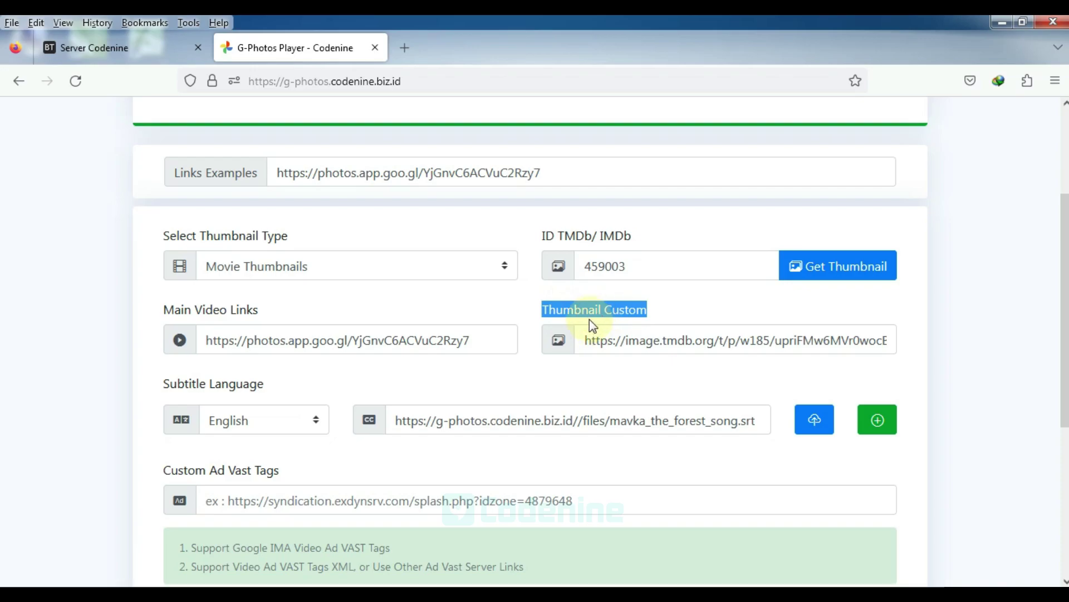
Search Google for 'mavka' in a new tab
left_click(412, 48)
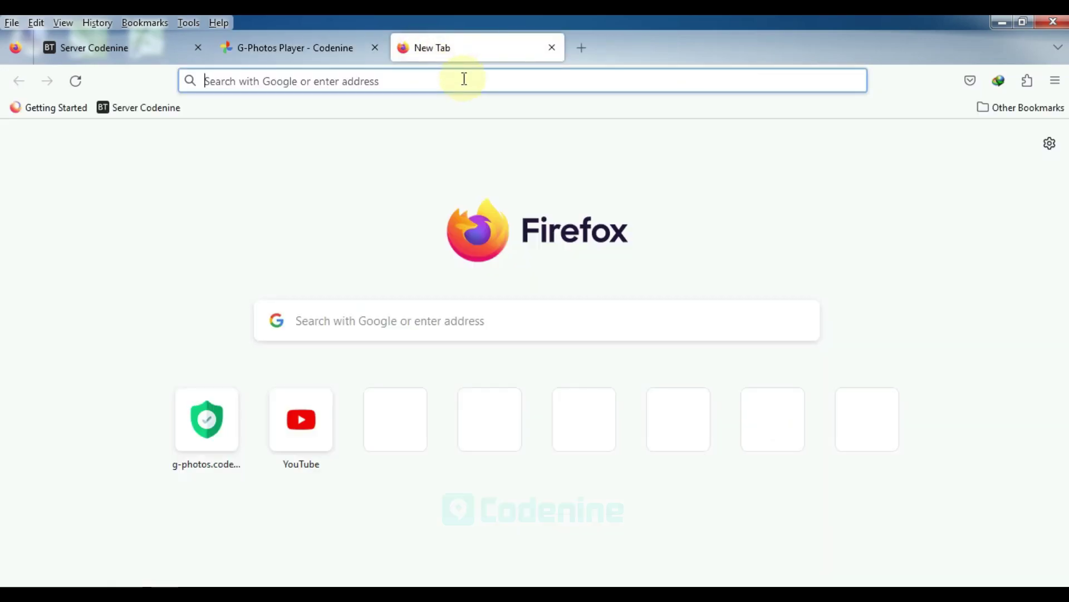
type("google")
key("Return")
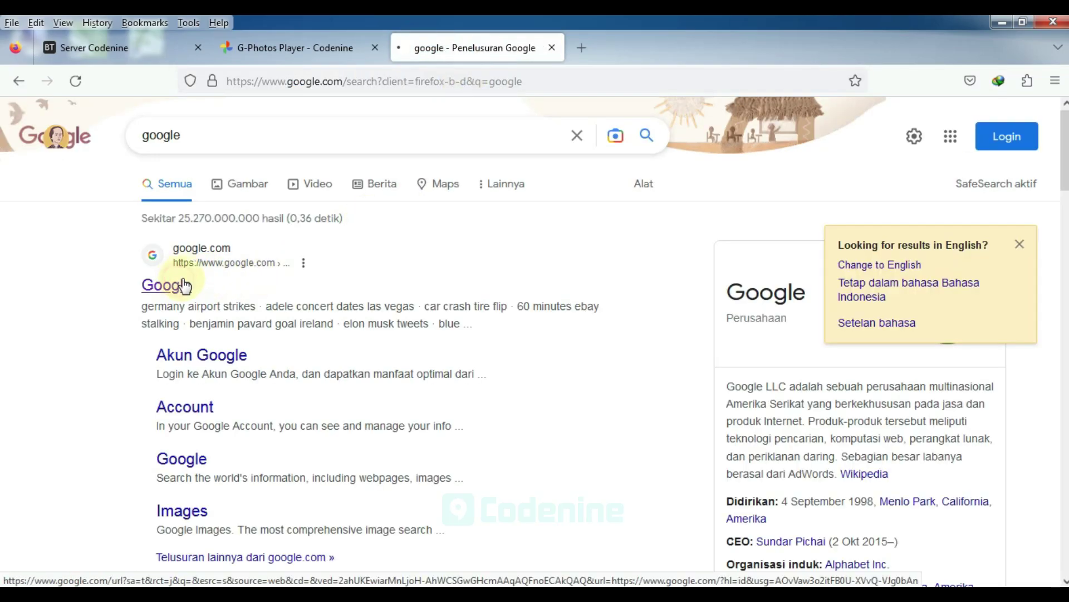
left_click(184, 285)
left_click(385, 304)
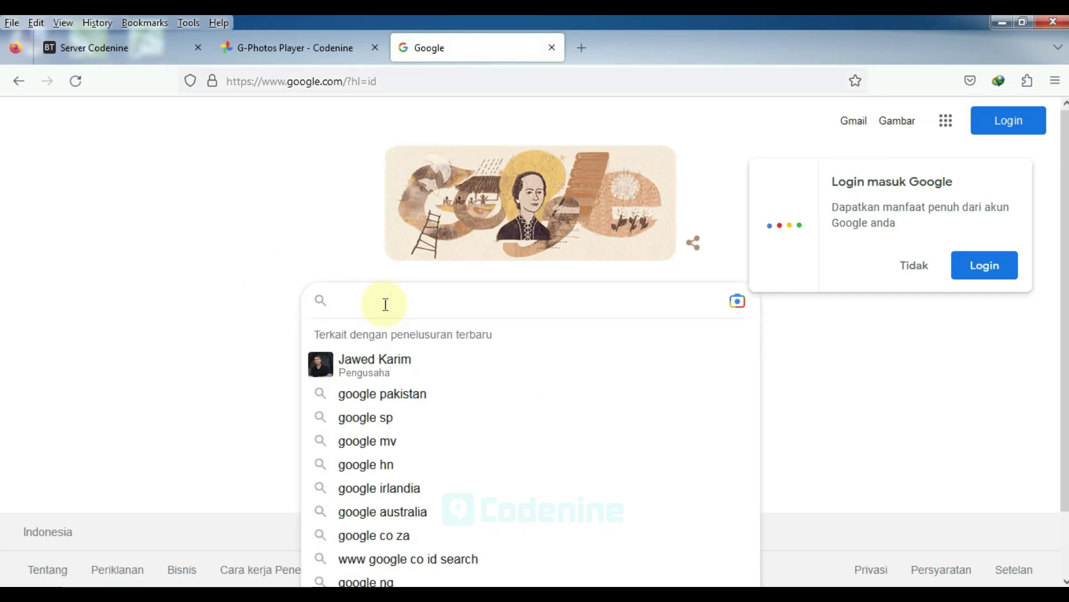
type("mavka")
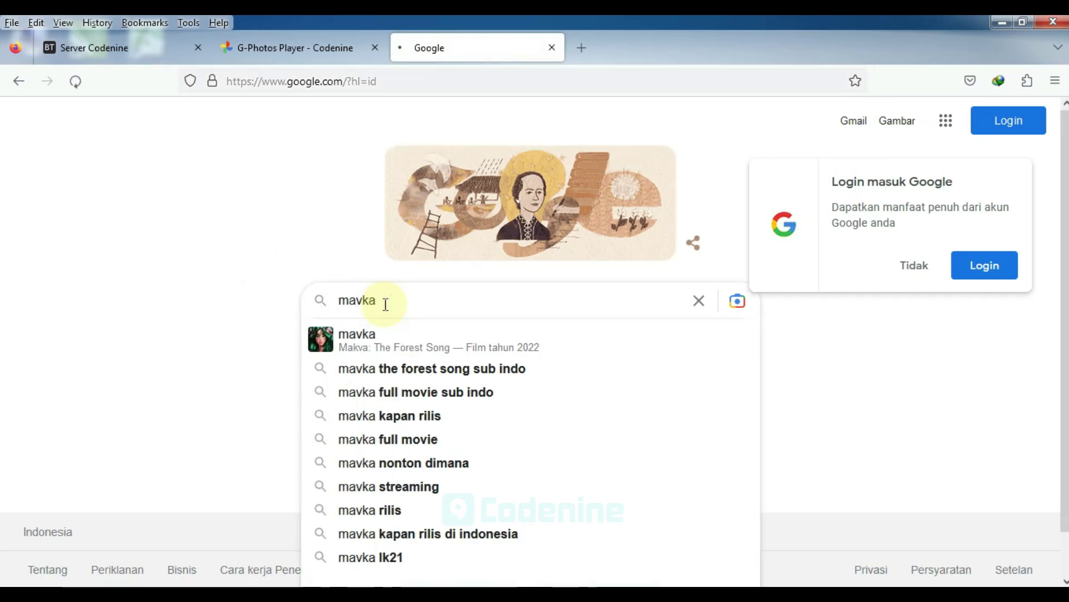
key("Return")
Copy the image link of the Variety still of the two Mavka characters from image results
left_click(249, 188)
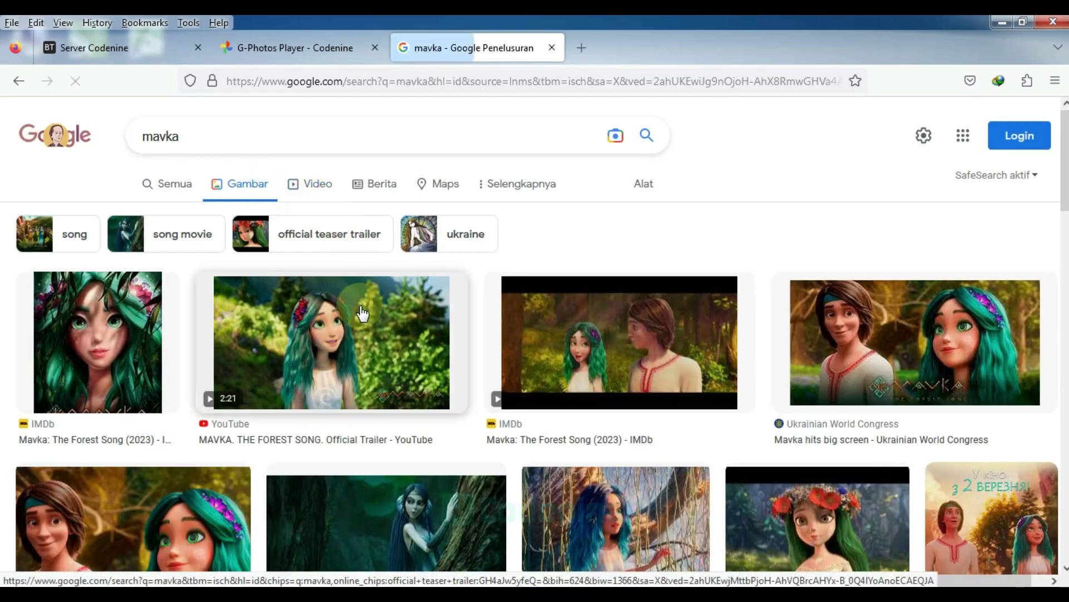
scroll(368, 297, "down", 1)
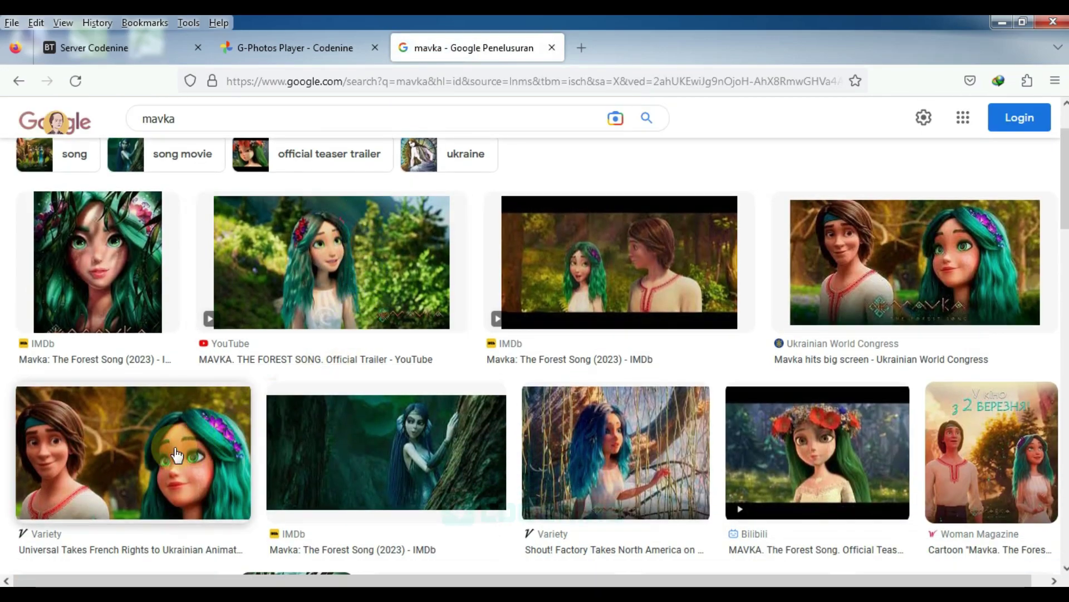
left_click(114, 450)
left_click(867, 255)
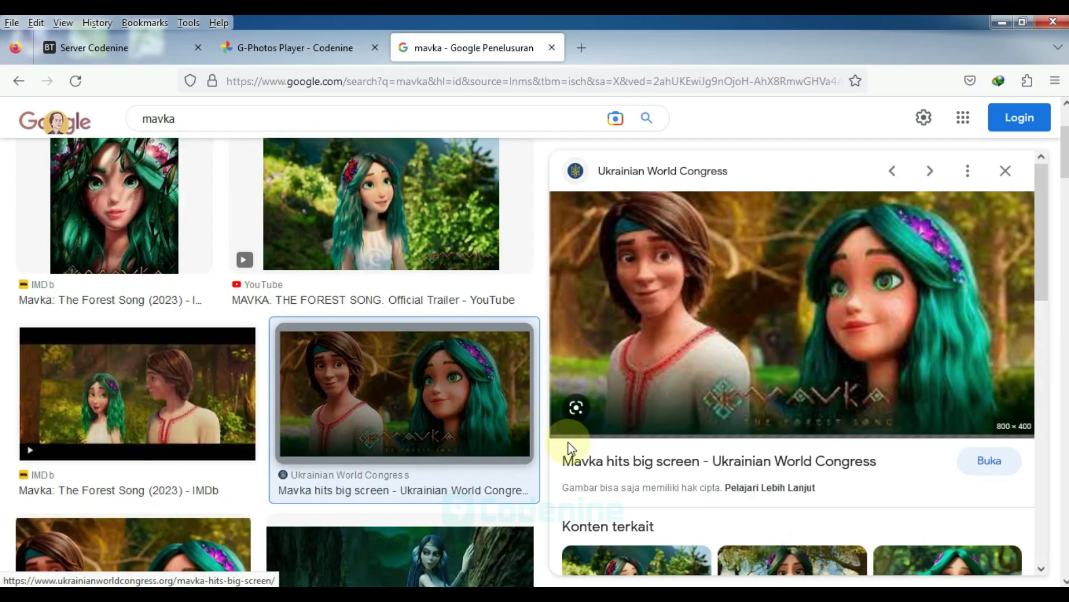
scroll(173, 482, "down", 2)
left_click(148, 434)
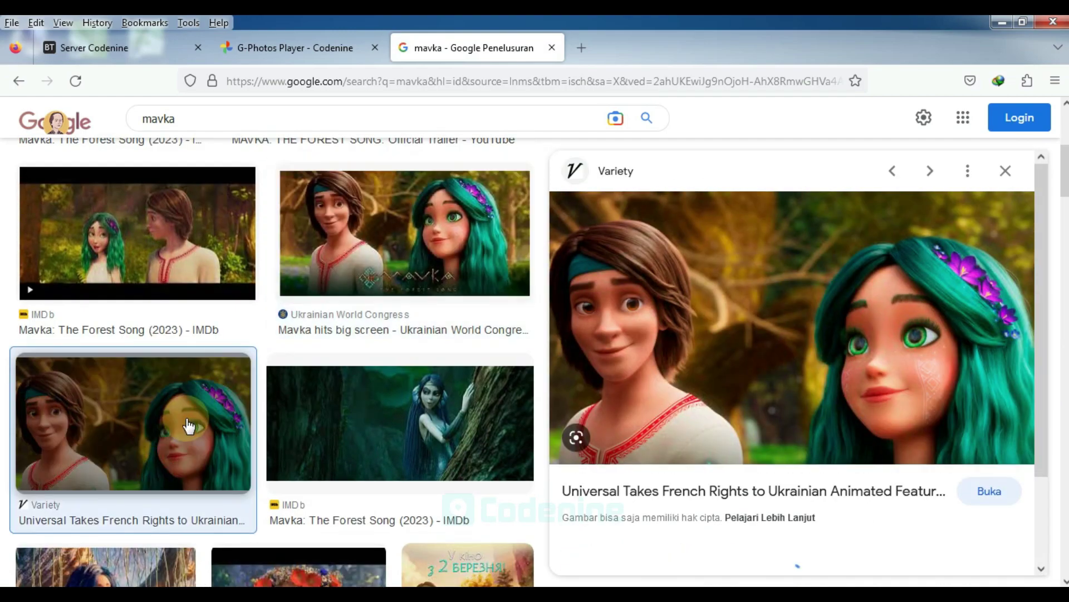
right_click(707, 331)
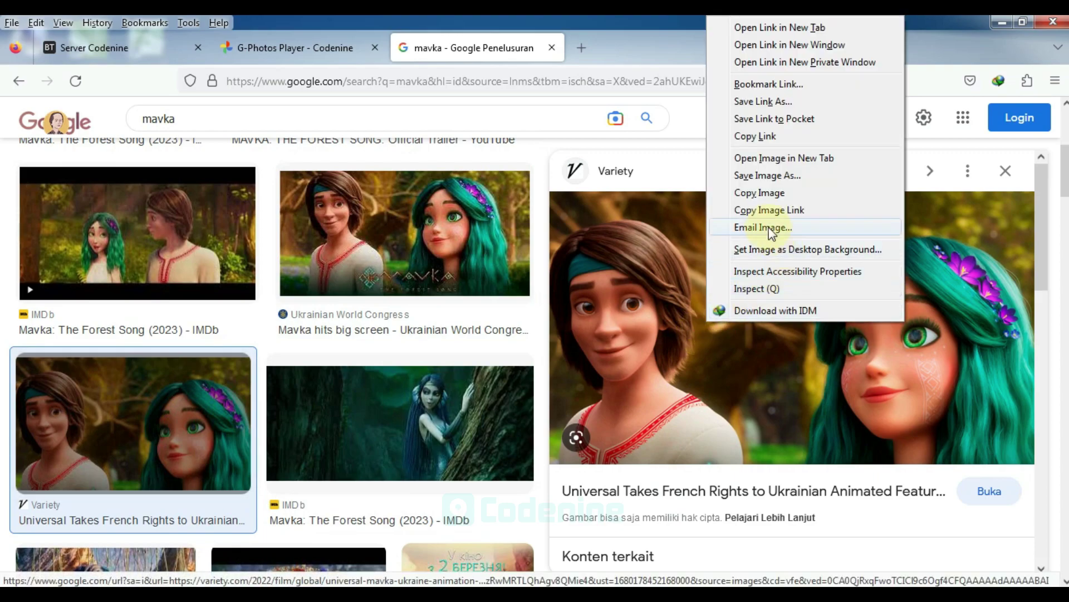
left_click(765, 209)
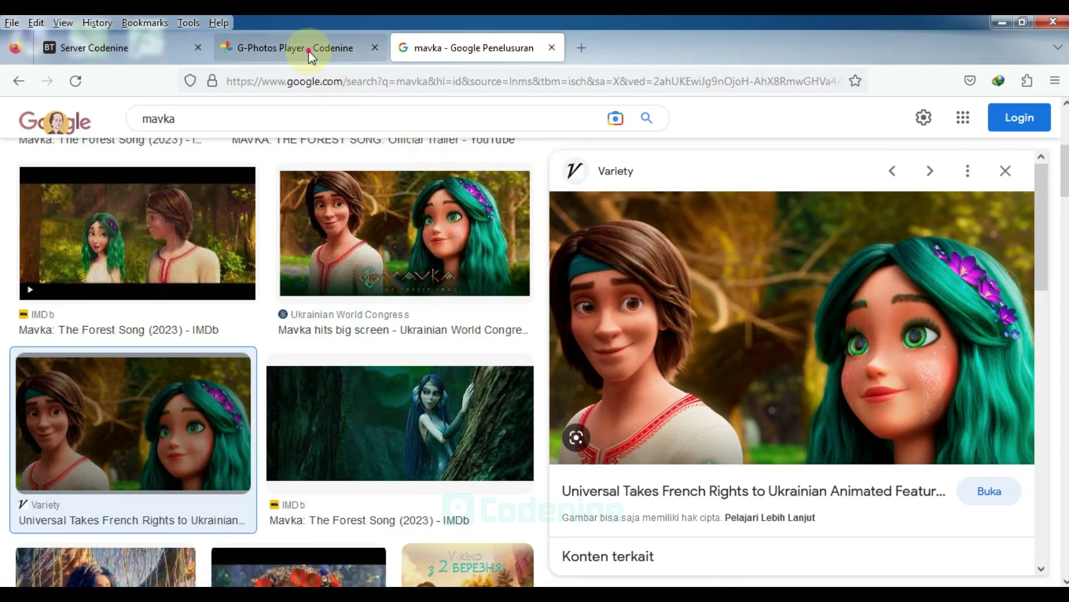
Replace the TMDB poster in Thumbnail Custom with the copied Variety Mavka.jpg link
left_click(309, 51)
left_click(648, 338)
key("ctrl+a")
key("BackSpace")
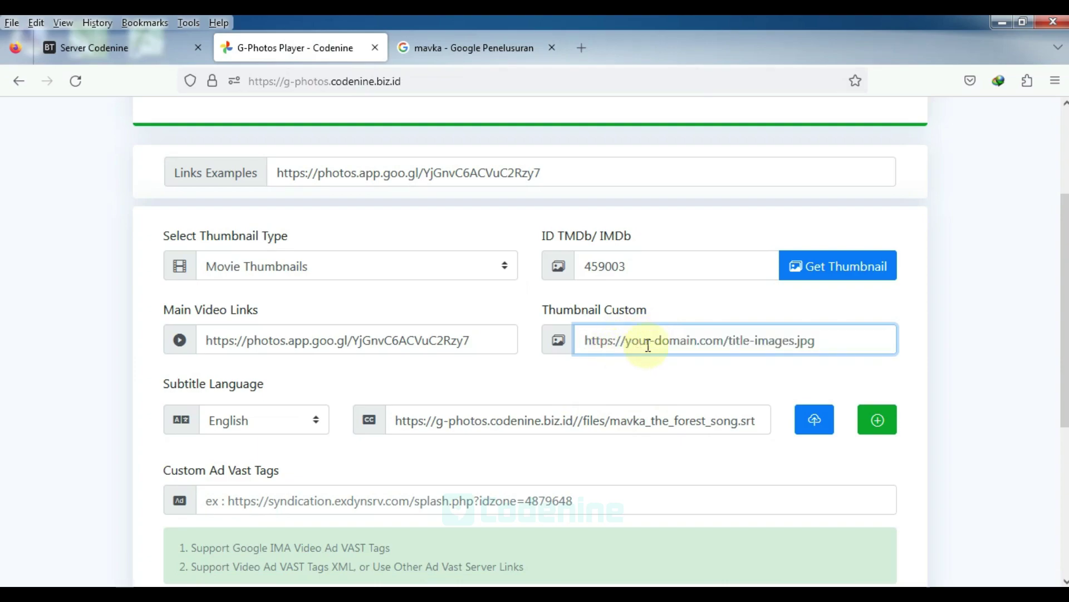
left_click_drag(545, 313, 700, 312)
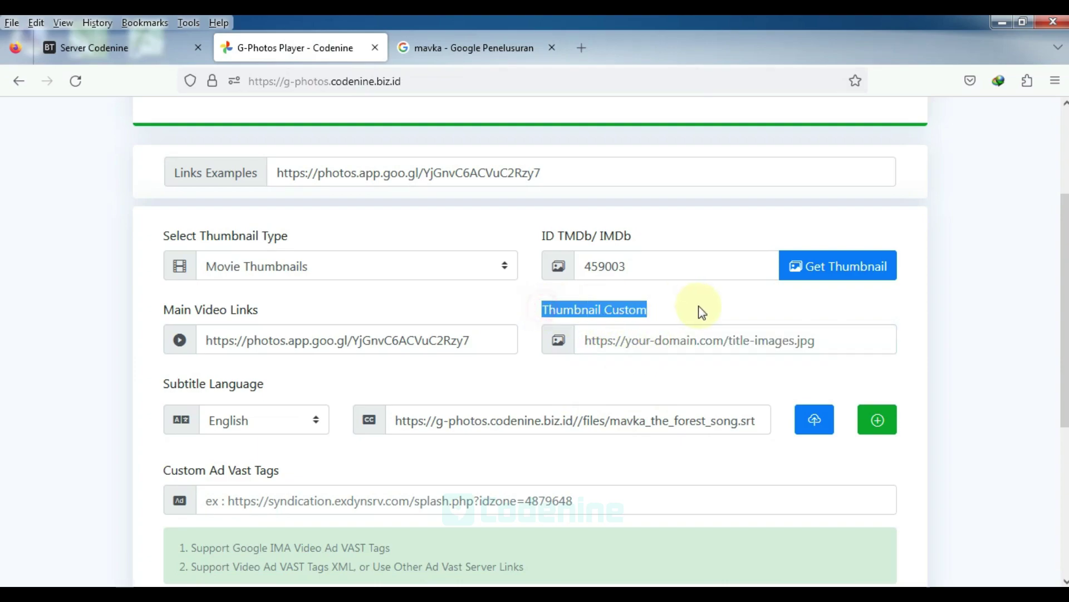
left_click(659, 343)
right_click(649, 337)
left_click(704, 426)
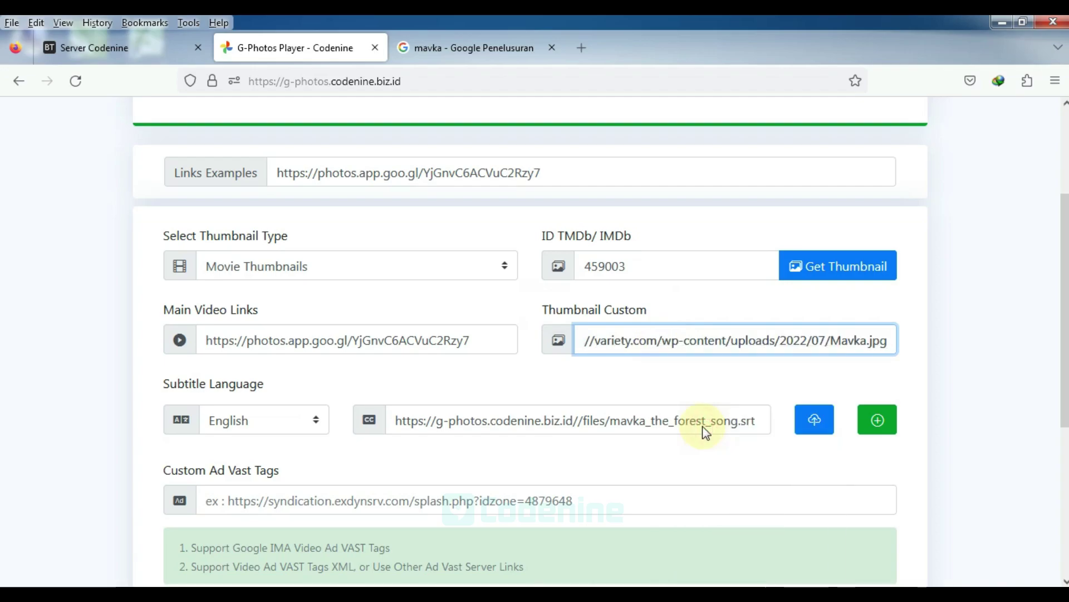
left_click(954, 362)
scroll(945, 364, "down", 3)
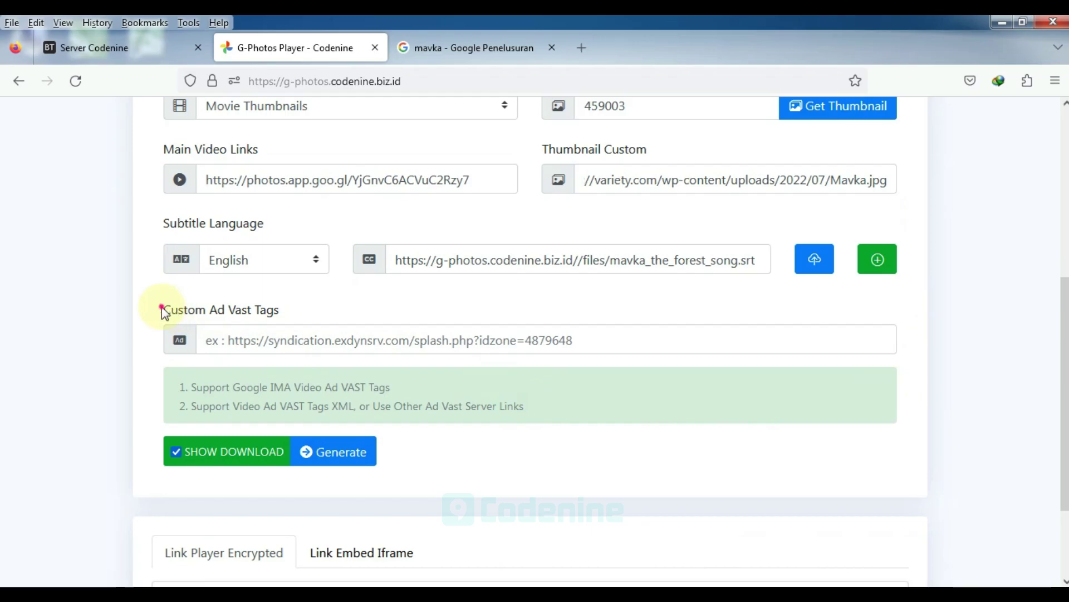
left_click_drag(162, 309, 283, 303)
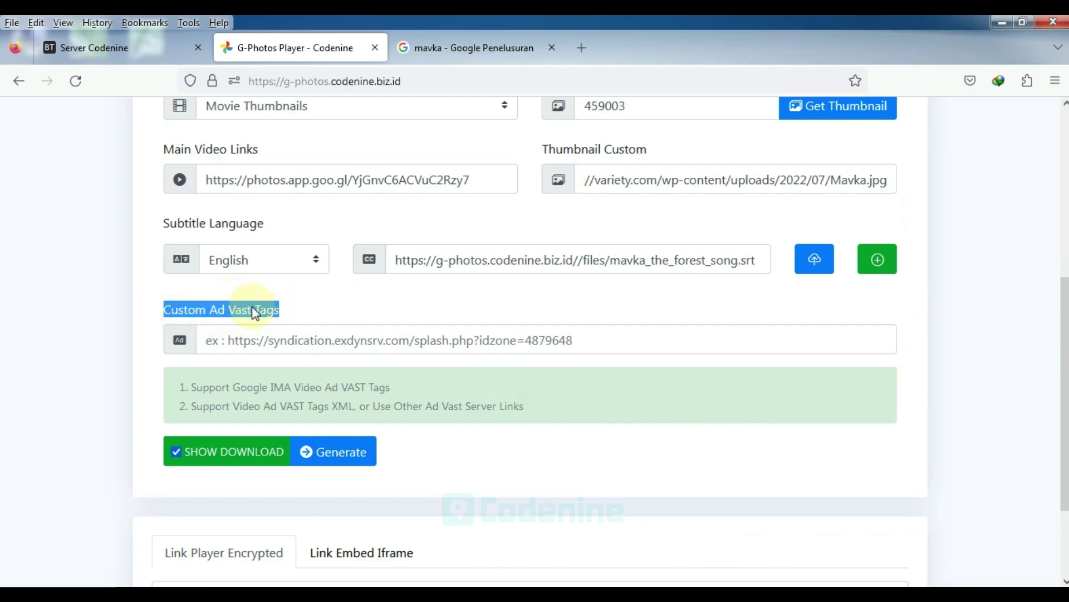
Search 'example ad vast google ima' and copy the Single Skippable Inline tag from IMA sample tags
left_click(482, 47)
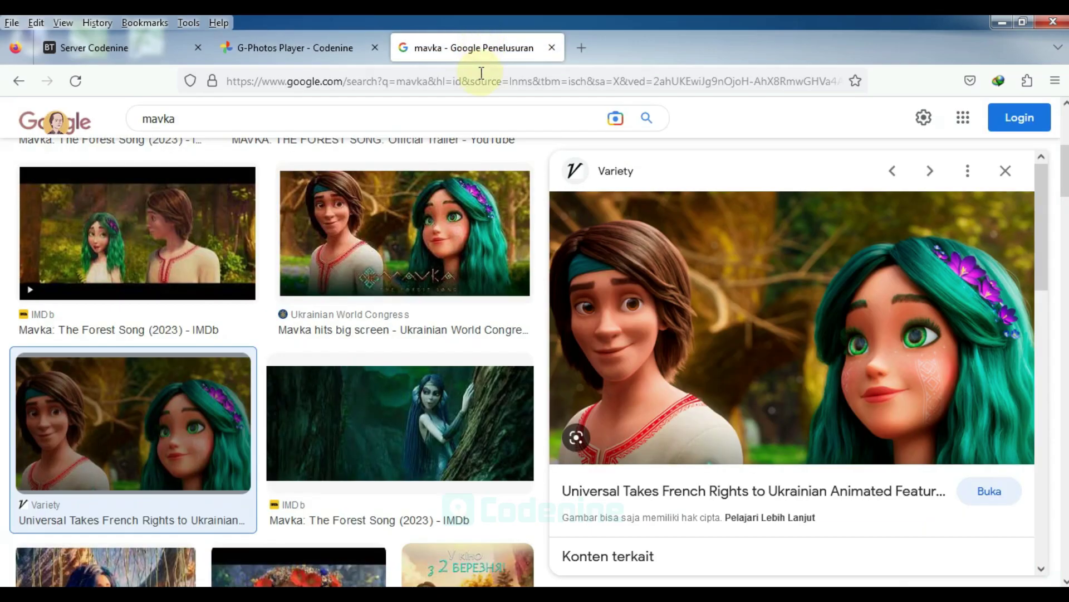
left_click(482, 74)
type("ex")
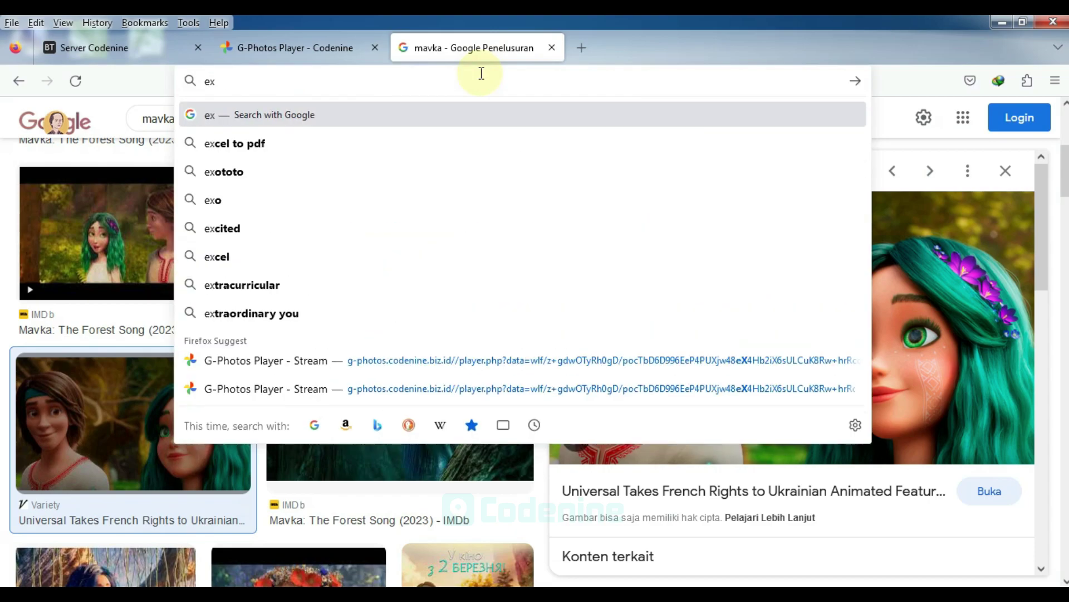
type("ample ad")
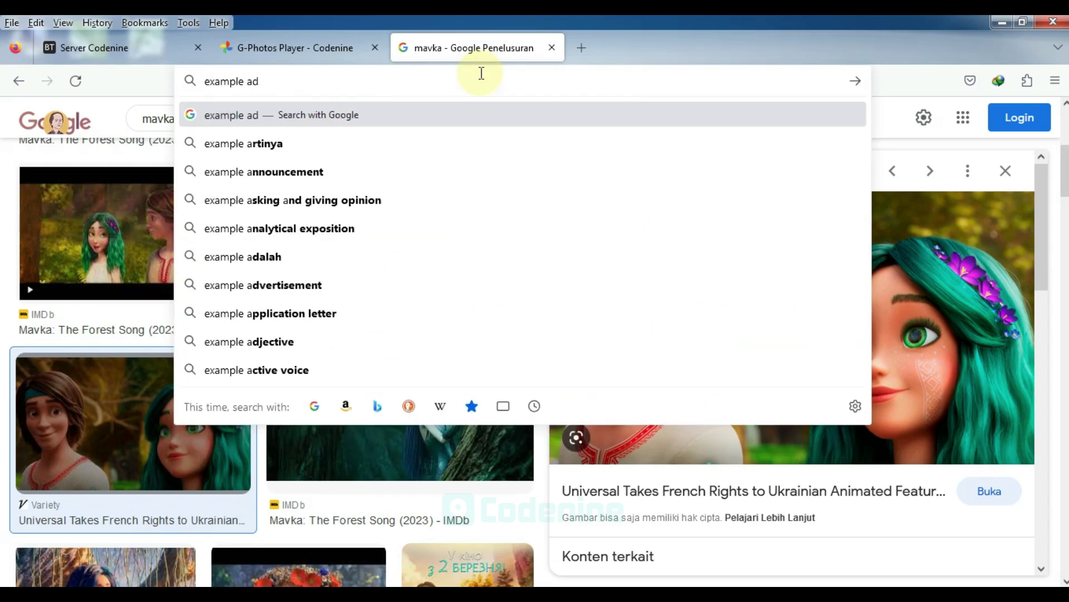
type(" vast g")
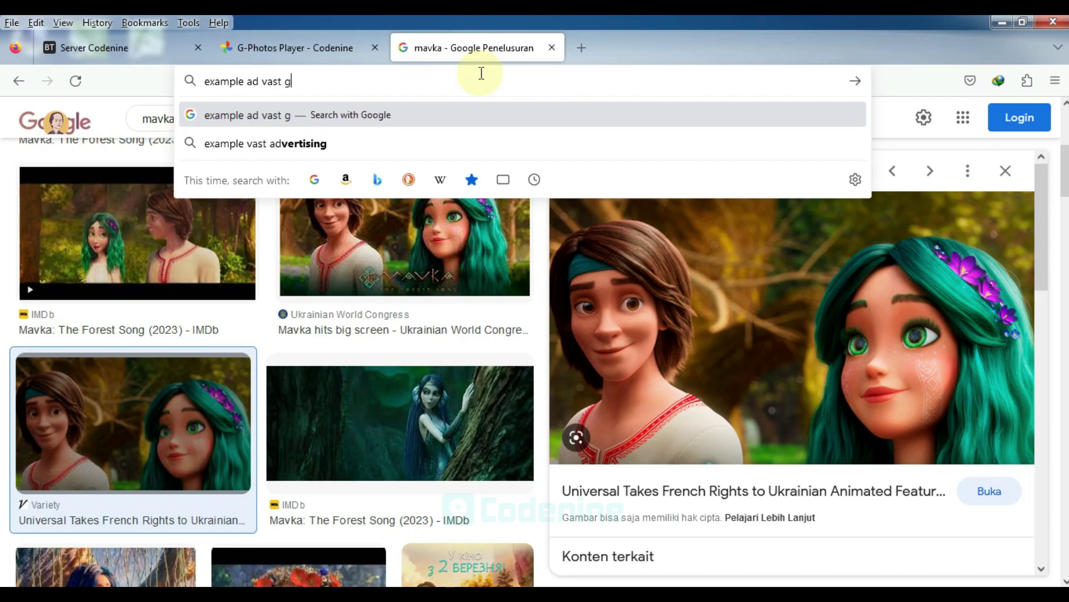
type("oogle ima")
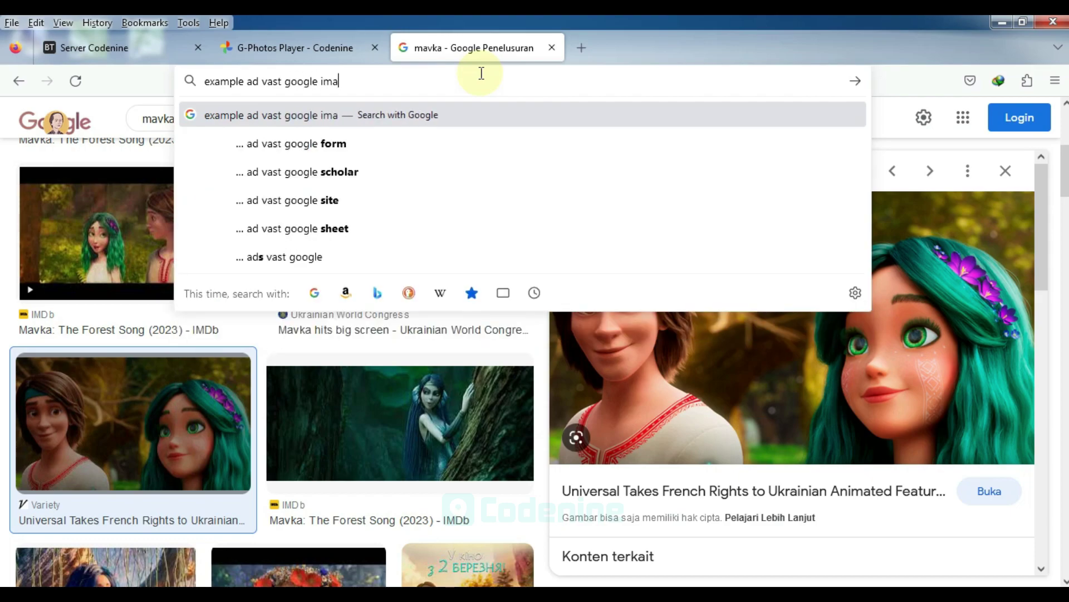
key("Return")
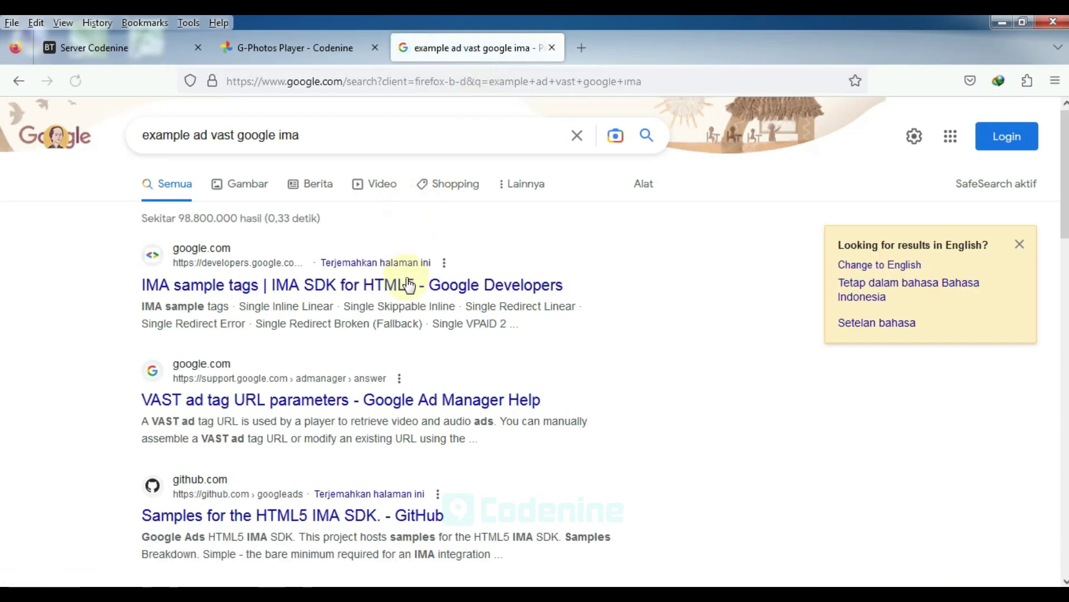
left_click(409, 285)
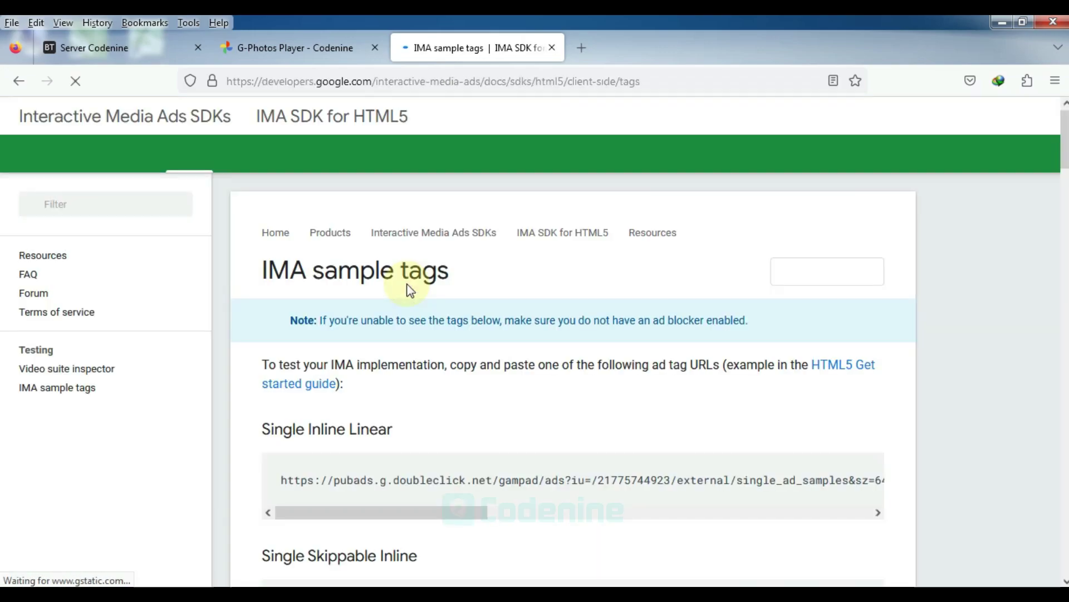
scroll(487, 361, "down", 5)
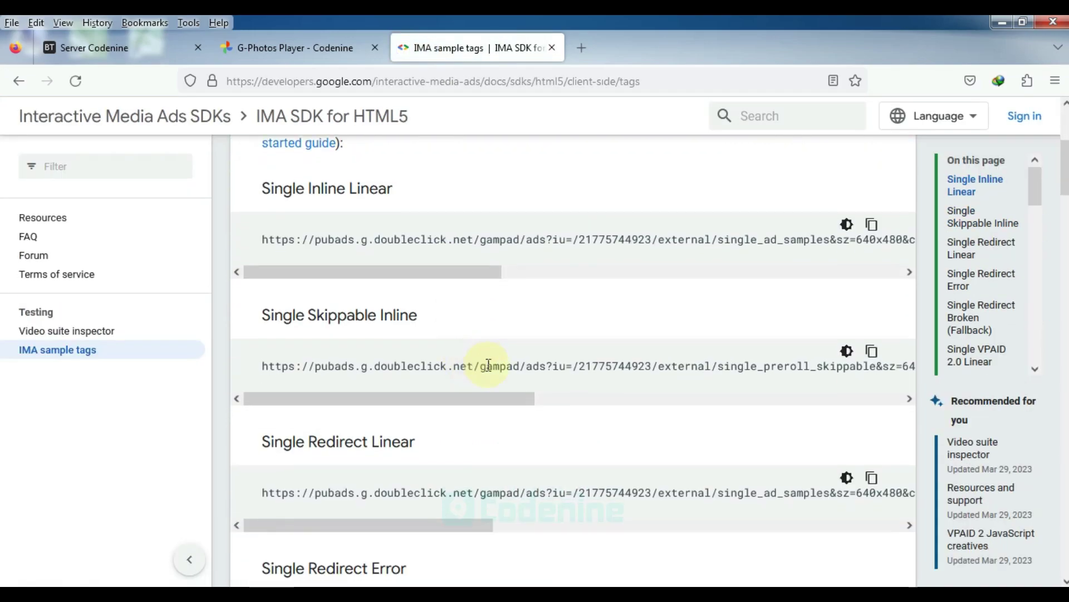
left_click(871, 354)
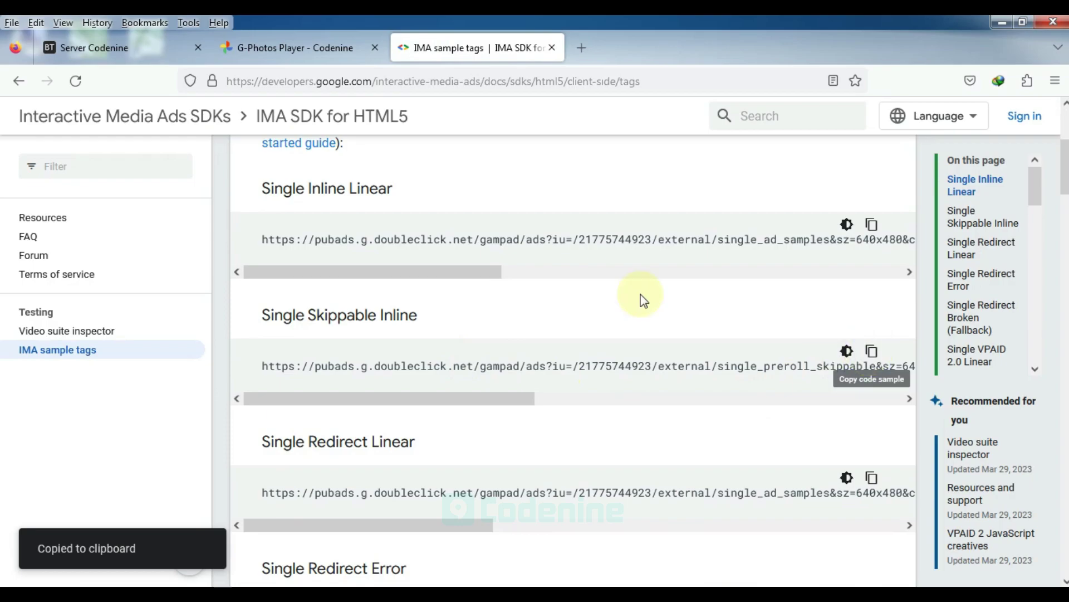
left_click(280, 48)
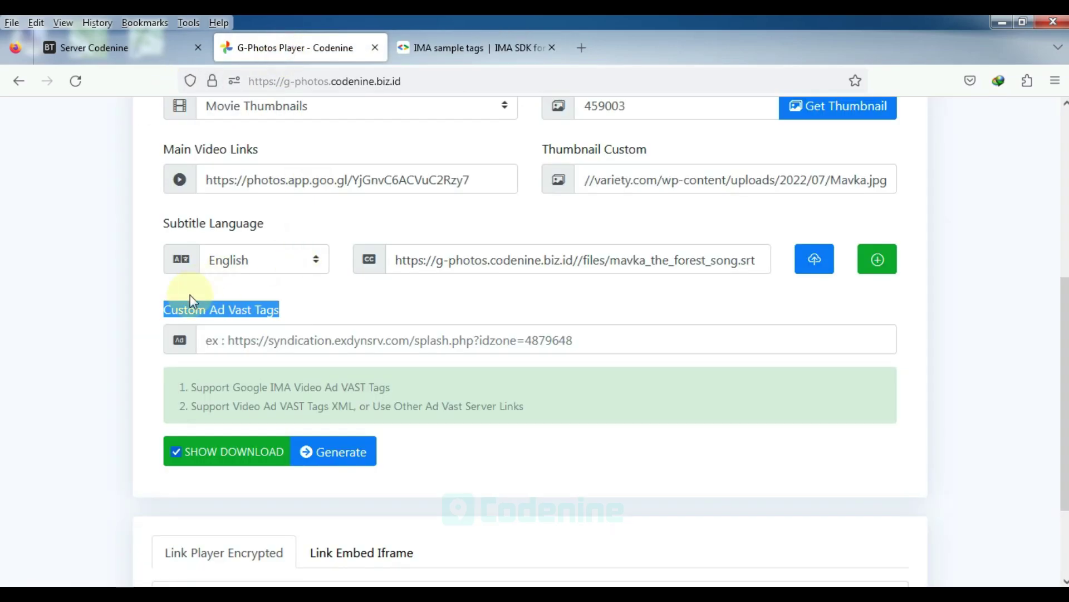
Paste the IMA Single Skippable Inline tag into the Custom Ad Vast Tags field
left_click_drag(286, 310, 247, 295)
left_click(290, 339)
key("ctrl+v")
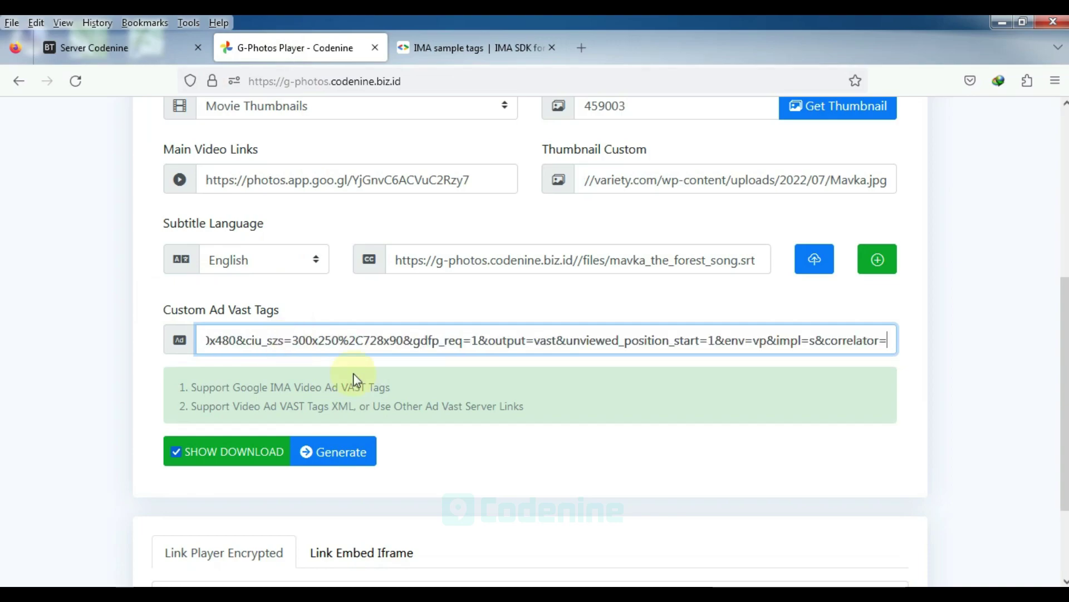
left_click(636, 420)
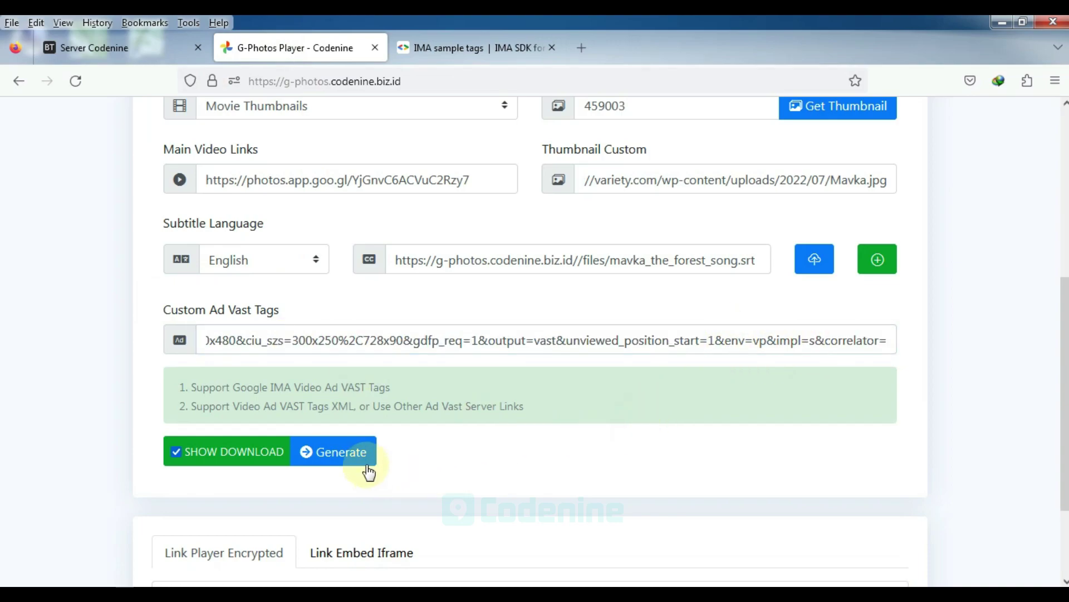
Regenerate the player, select the encrypted link, and close the IMA sample tags tab
left_click(356, 457)
scroll(362, 468, "down", 3)
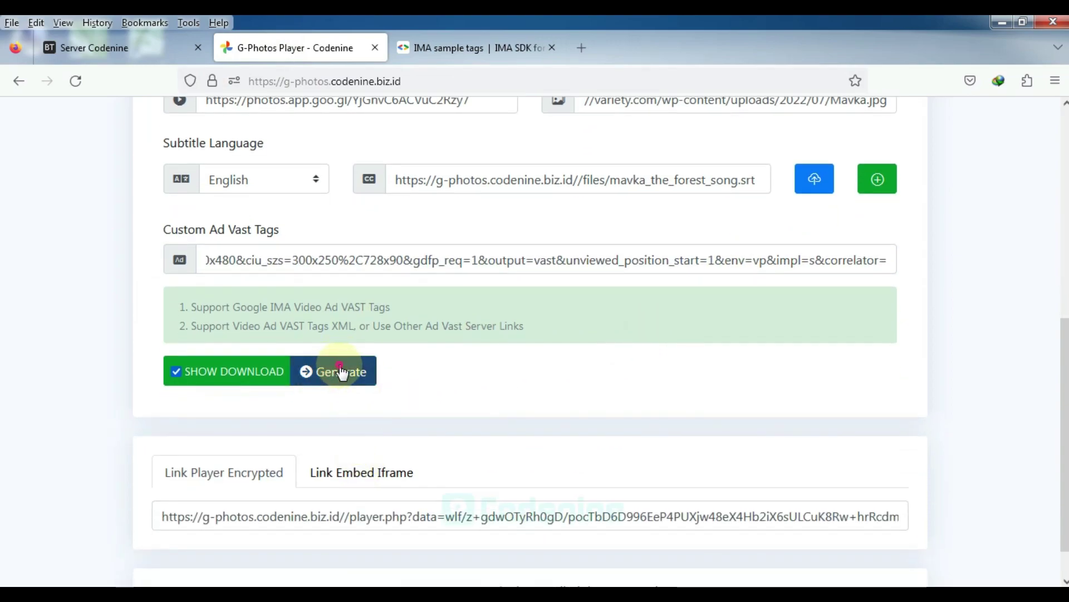
left_click(460, 517)
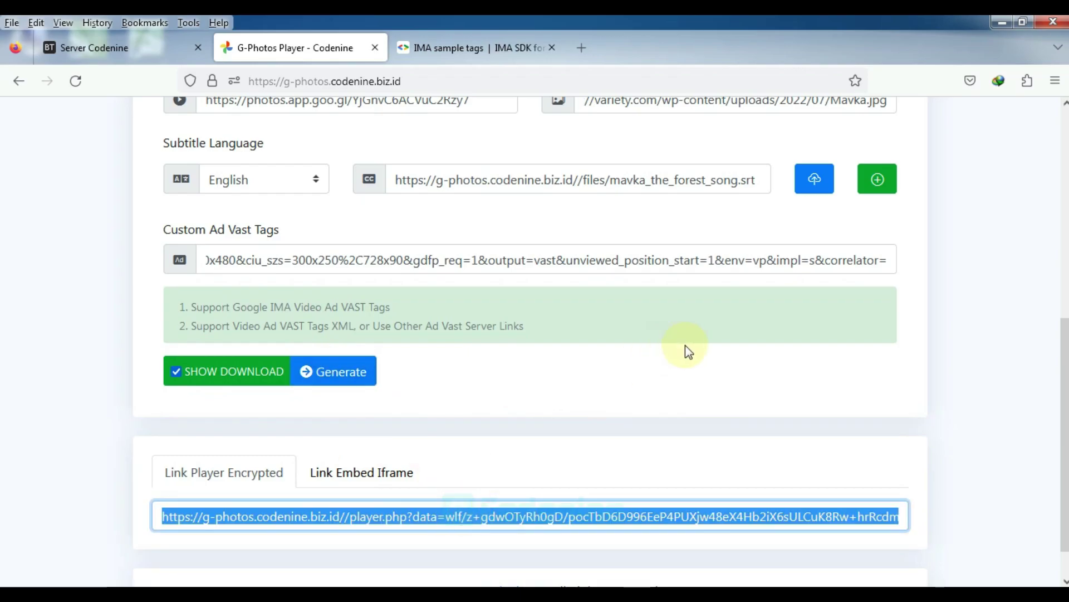
scroll(685, 351, "up", 5)
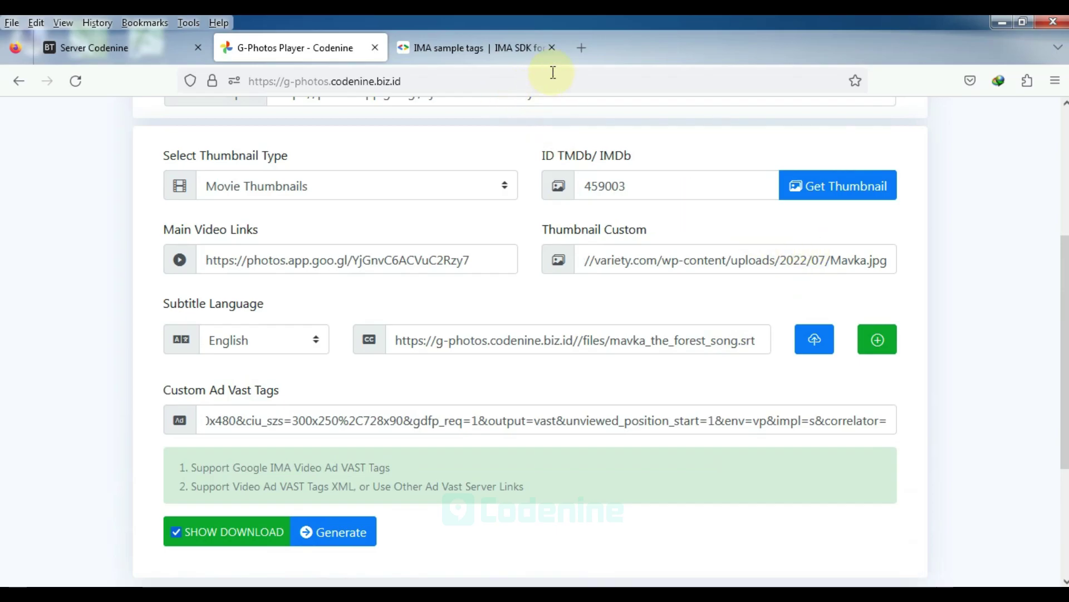
left_click(552, 48)
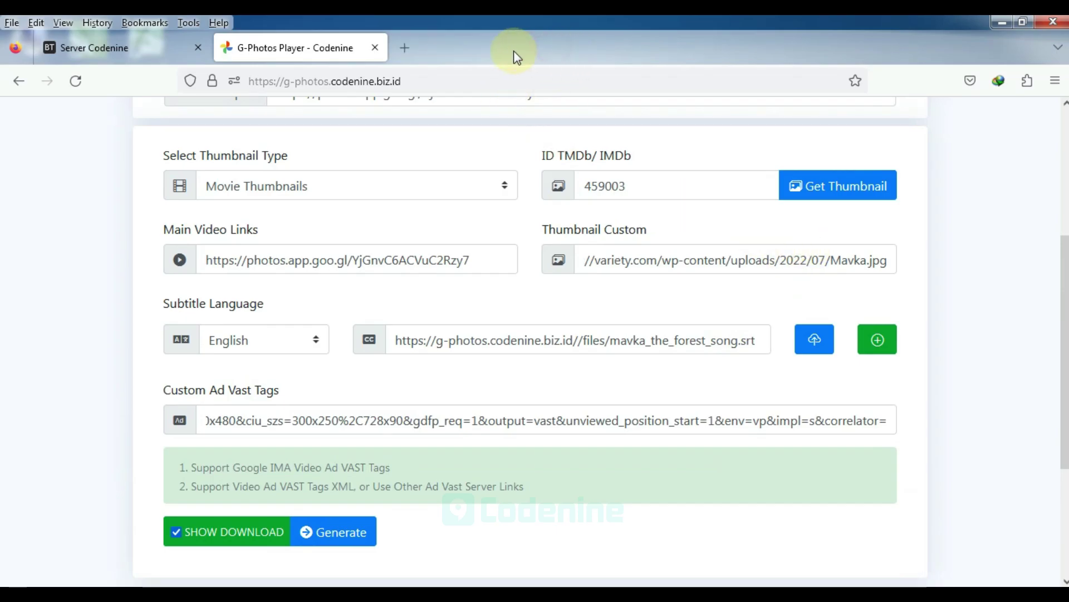
left_click(405, 49)
Load the generated player link, play it, and skip the 10-second Google Ad Manager preroll
key("ctrl+v")
key("Return")
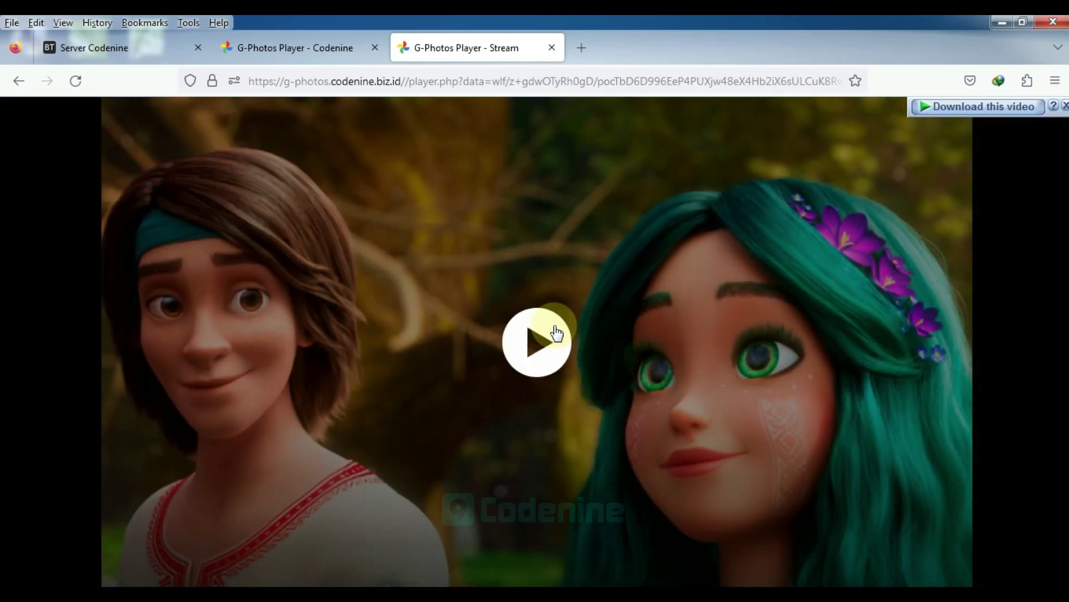
left_click(289, 45)
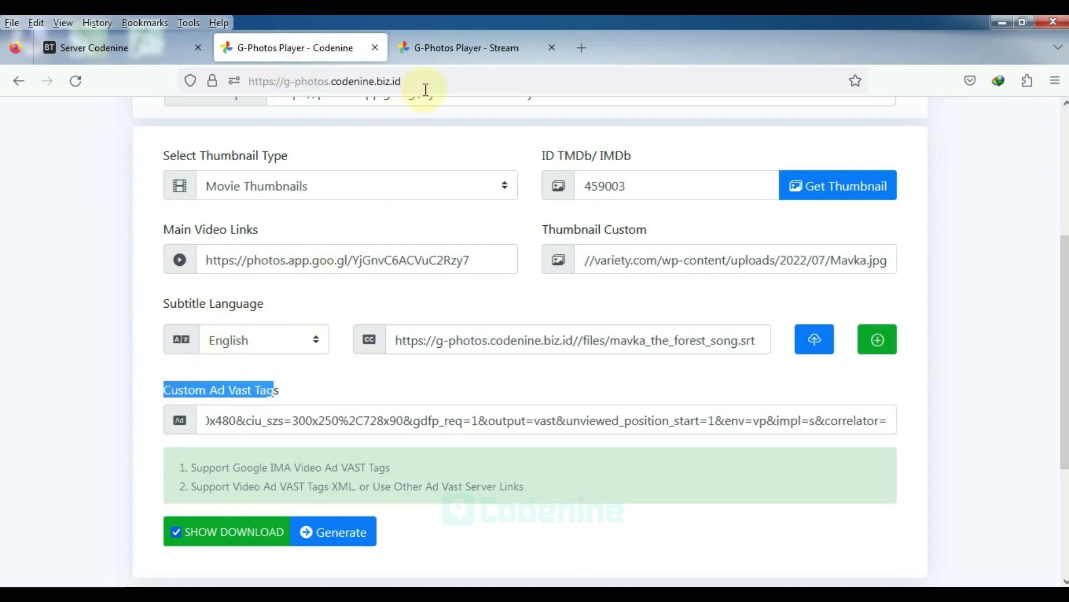
left_click(446, 48)
left_click(537, 340)
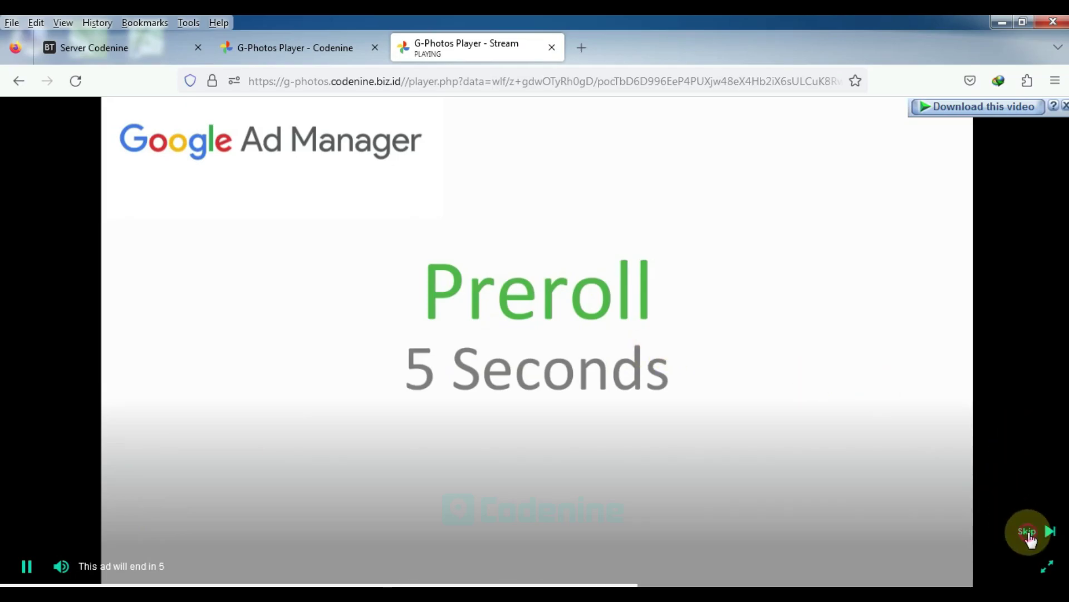
left_click(1028, 533)
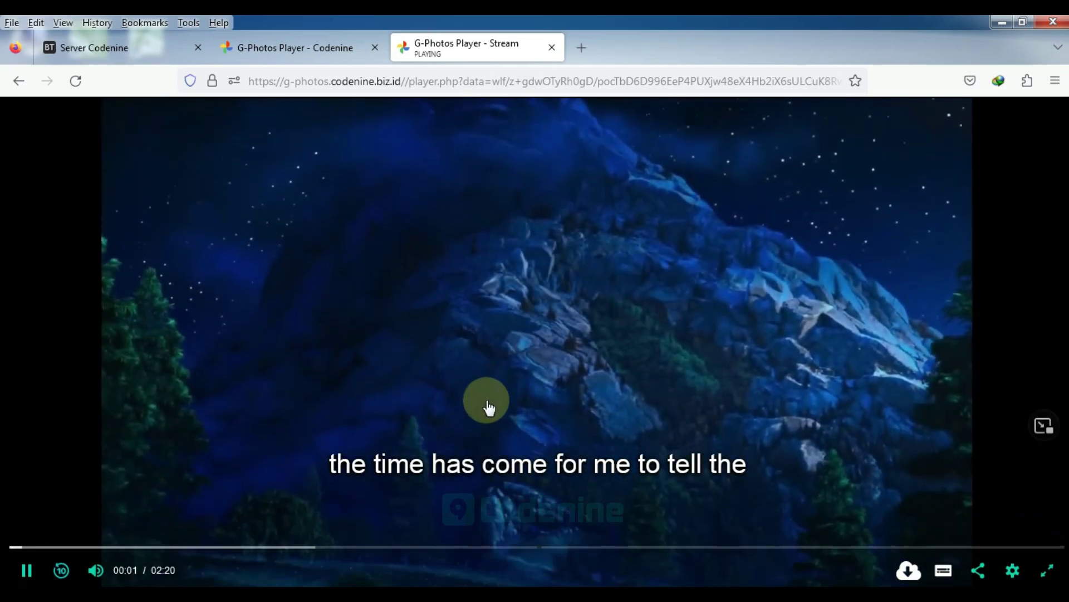
Seek the video to 00:55, resume, jump to 01:08, pause at 01:11, then skip to 01:54
left_click(429, 548)
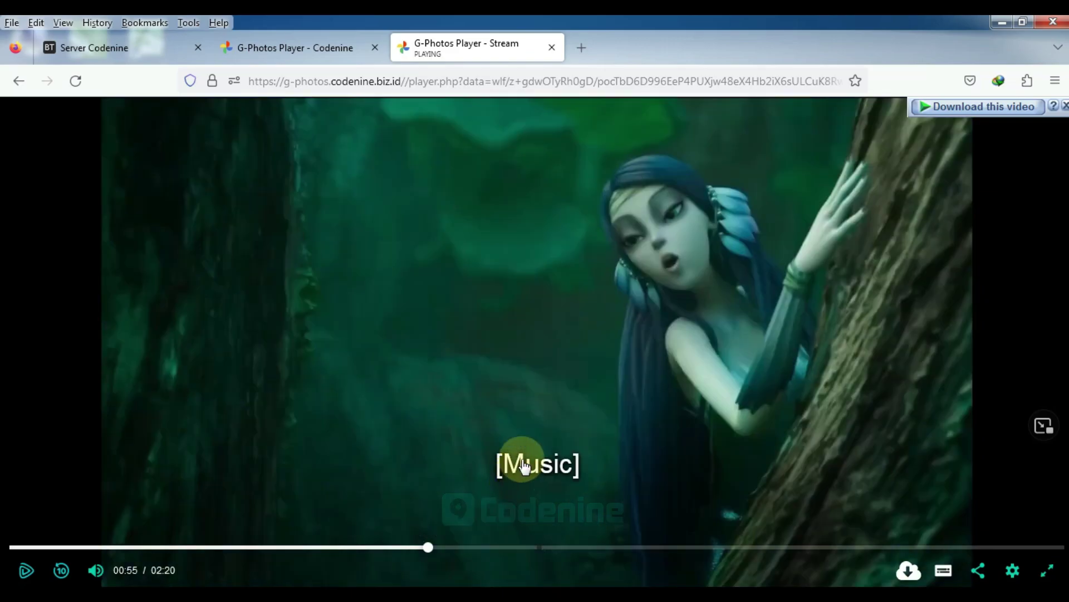
left_click(533, 433)
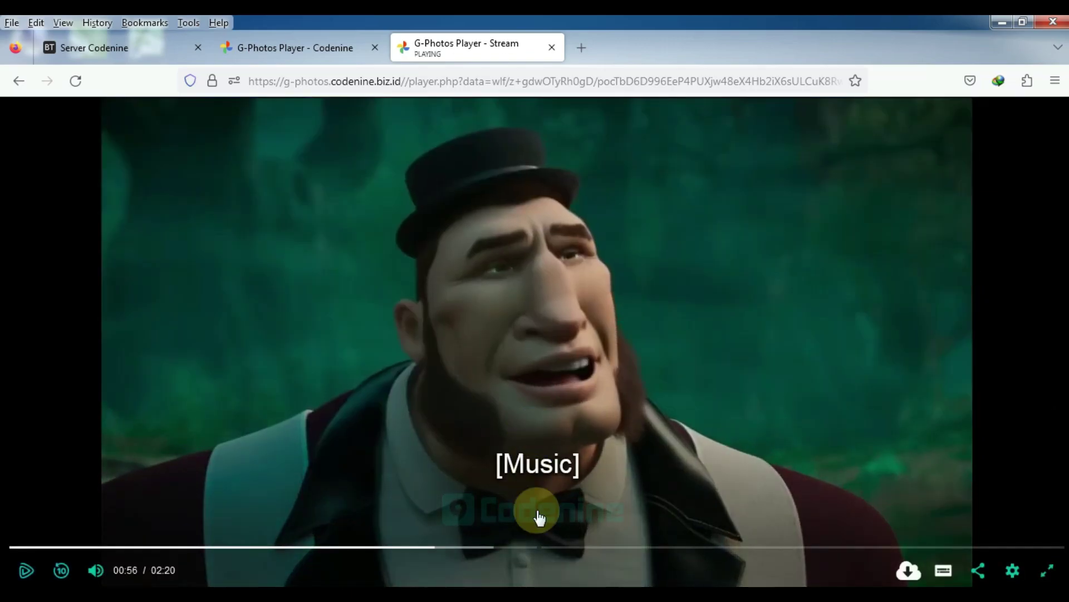
left_click(529, 548)
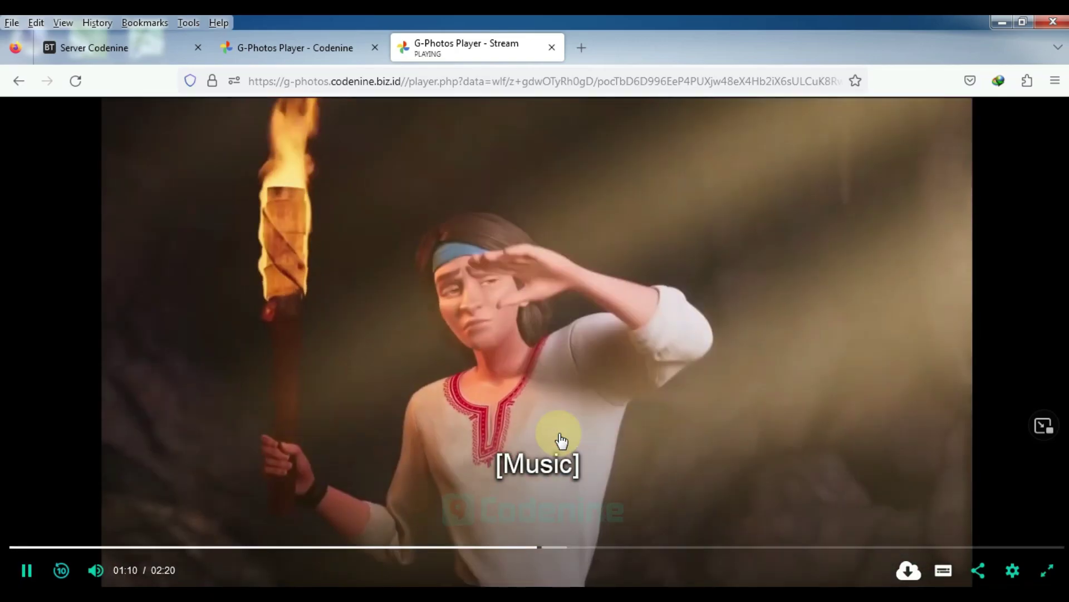
left_click(561, 441)
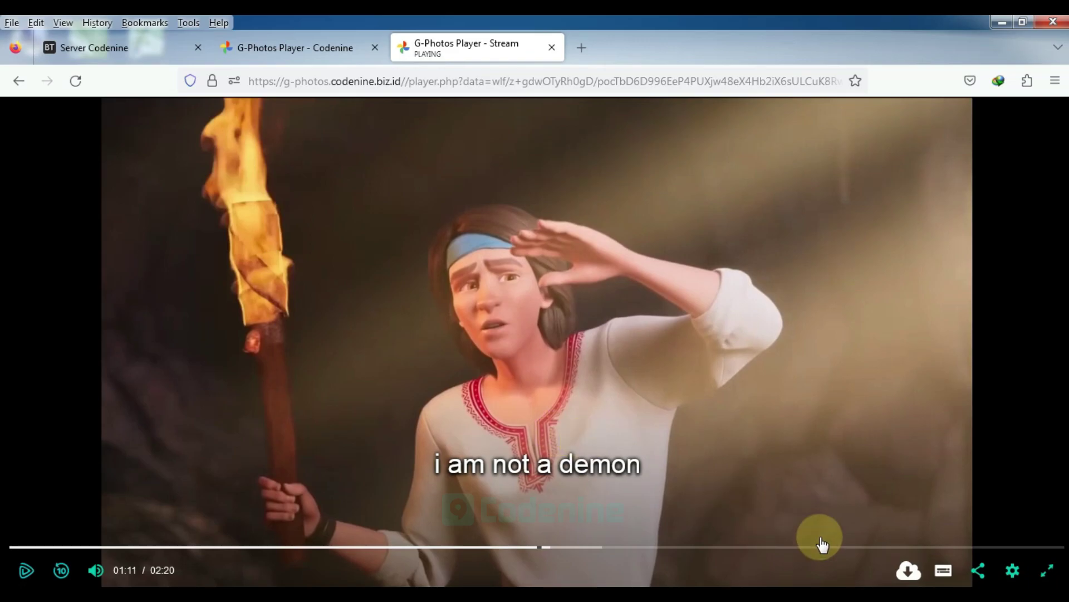
left_click(871, 549)
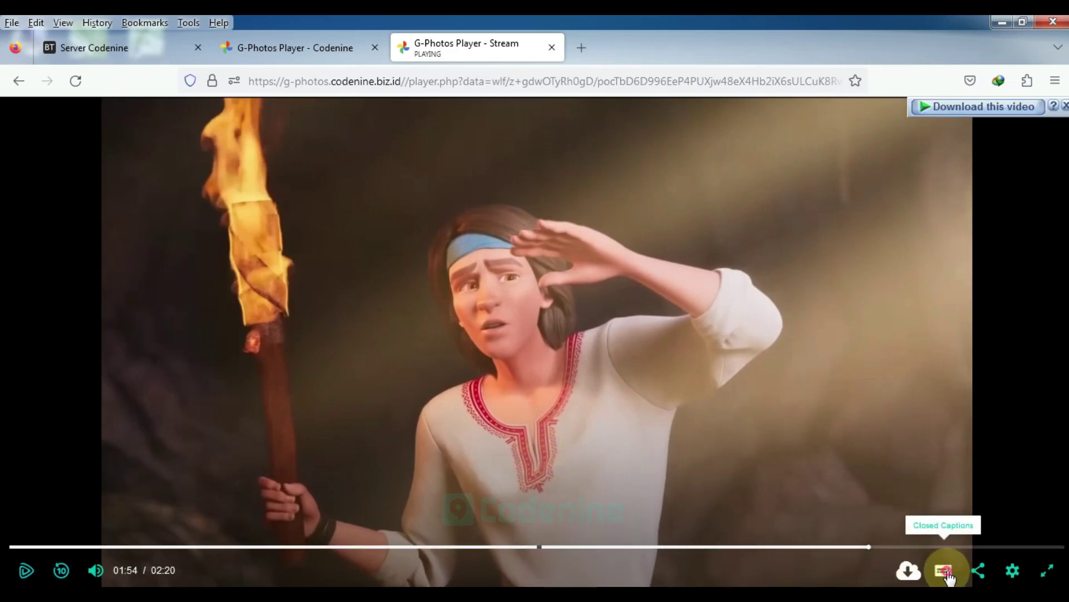
Toggle the subtitles between Off and English twice using the CC menu
left_click(944, 569)
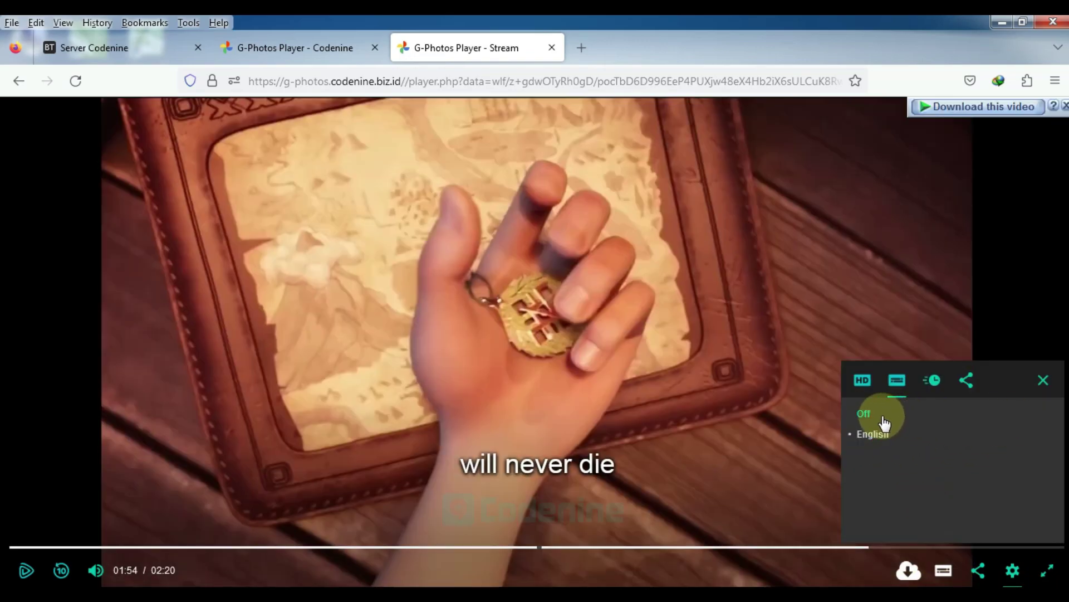
left_click(864, 414)
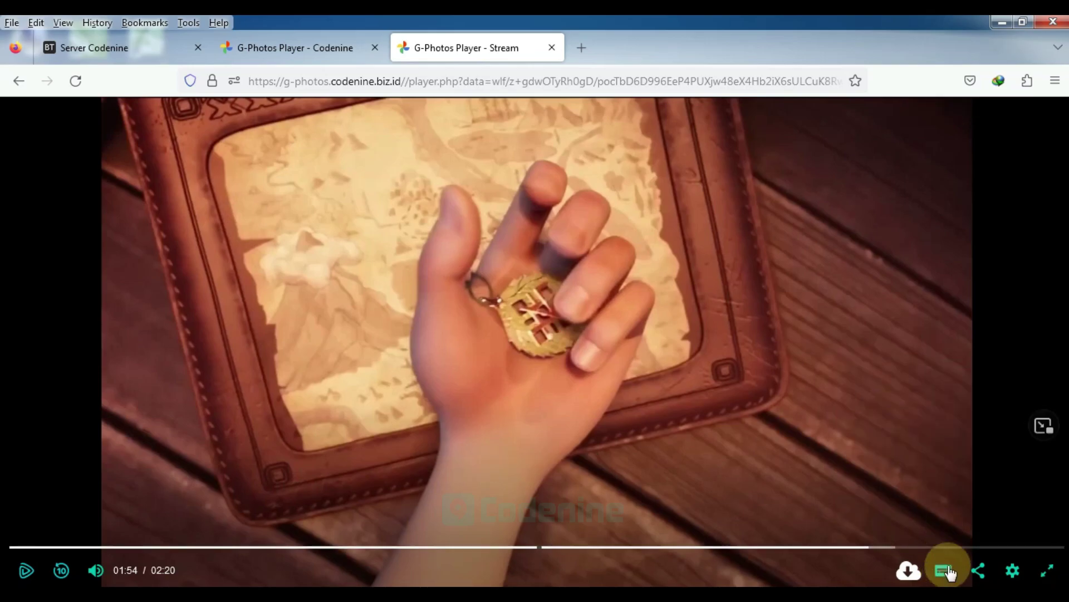
left_click(944, 571)
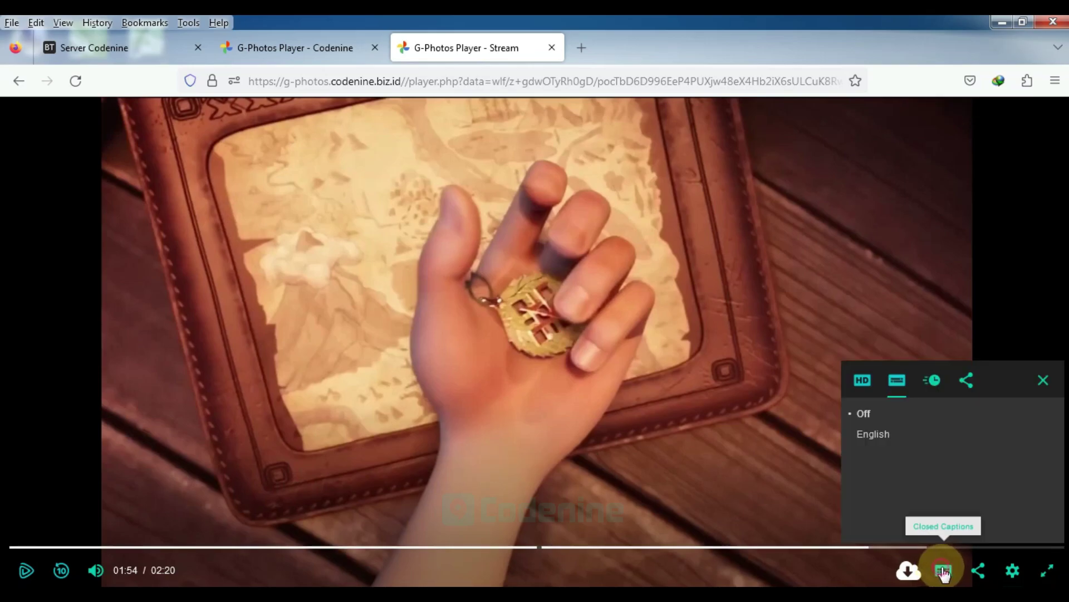
left_click(889, 434)
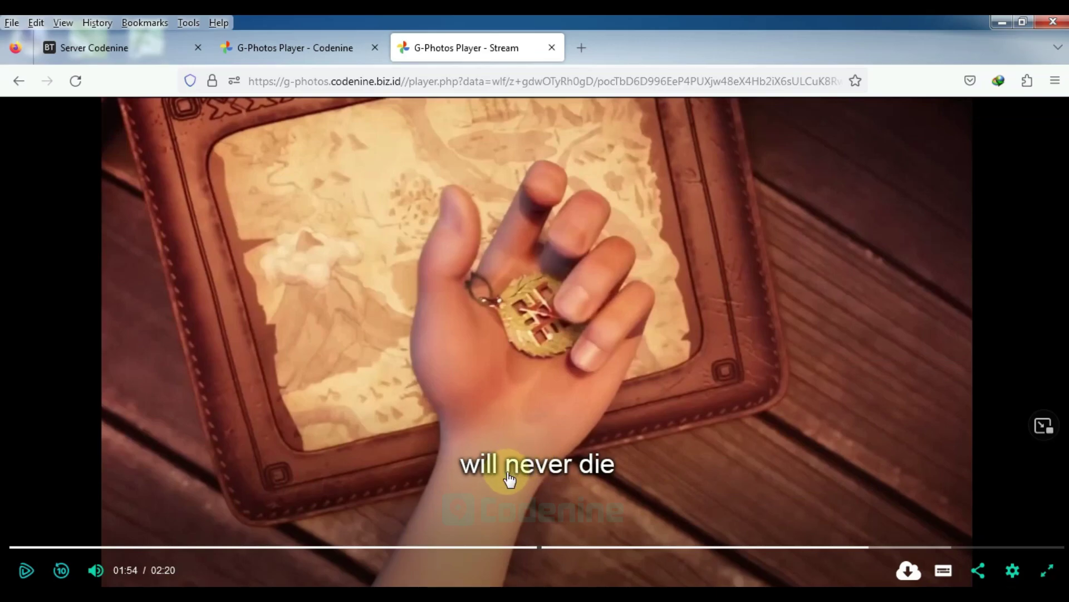
left_click(946, 570)
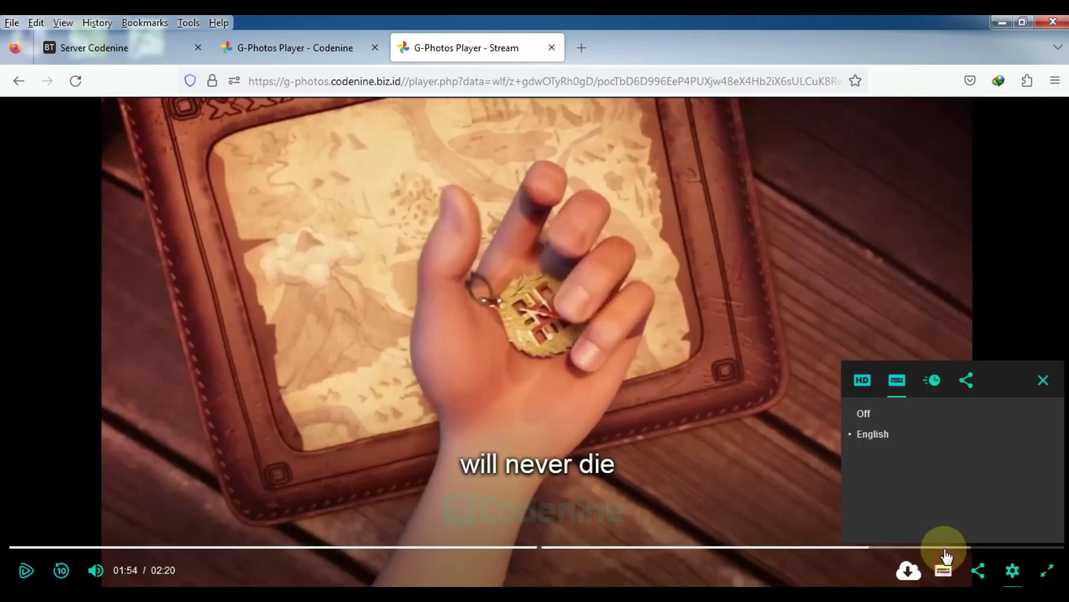
left_click(880, 424)
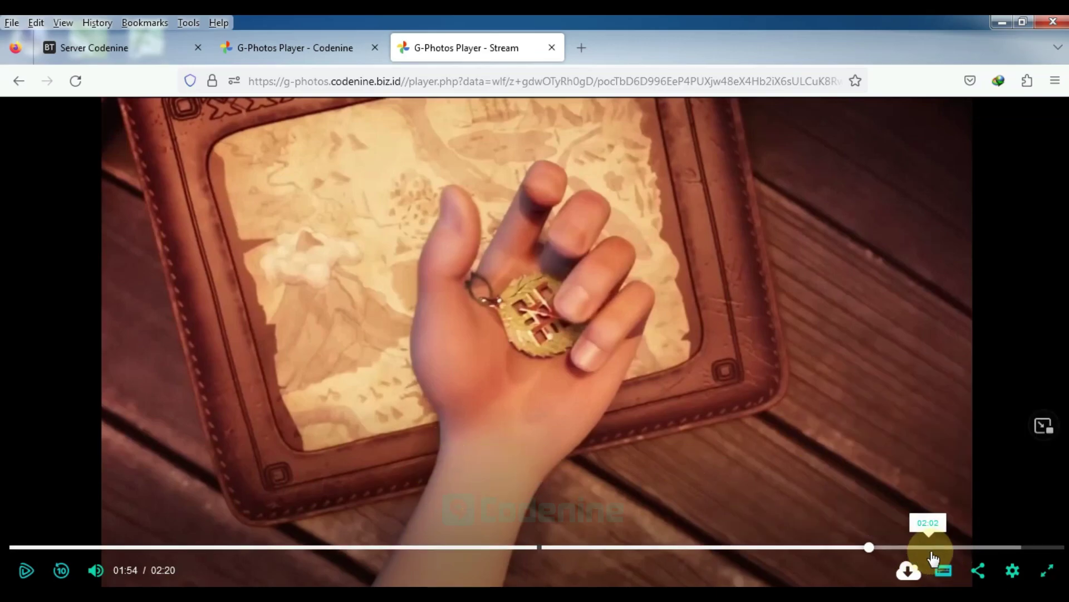
left_click(941, 572)
left_click(869, 437)
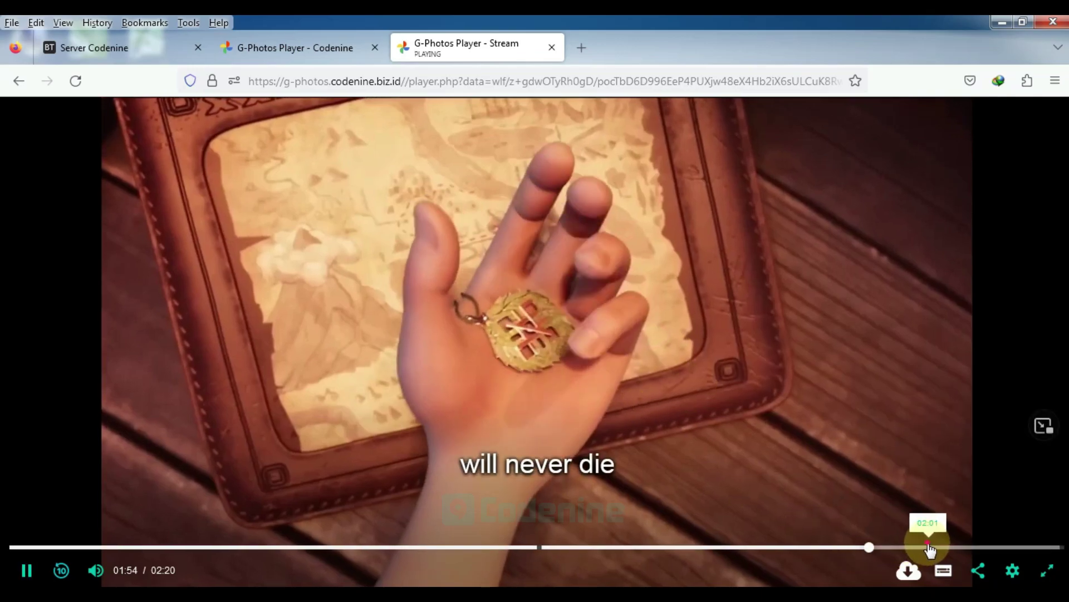
Jump to 02:01, pause at 02:03, and close the G-Photos Player - Stream tab
left_click(926, 547)
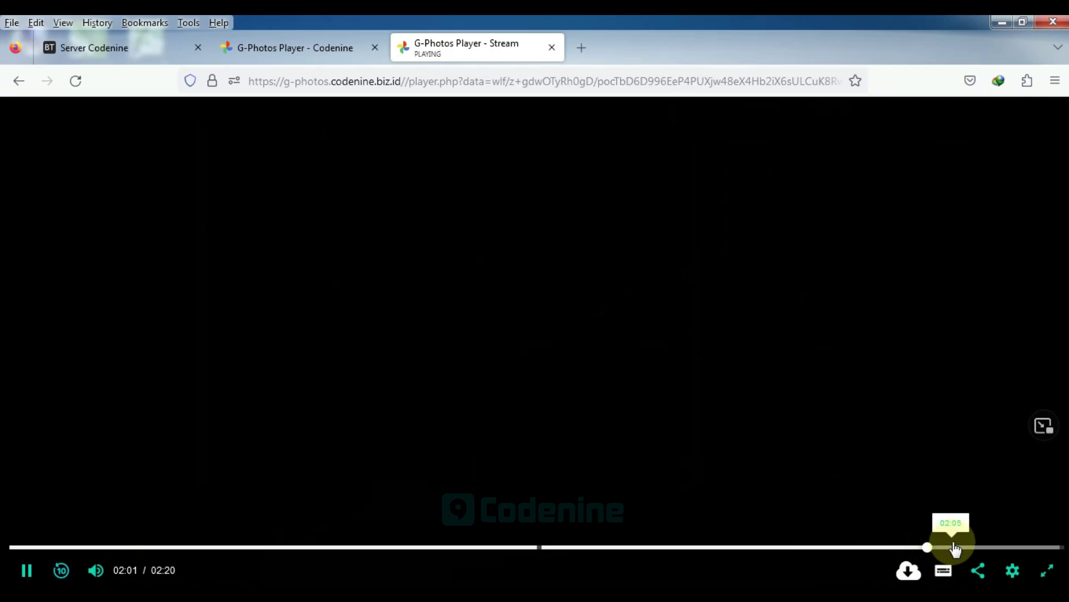
left_click(760, 424)
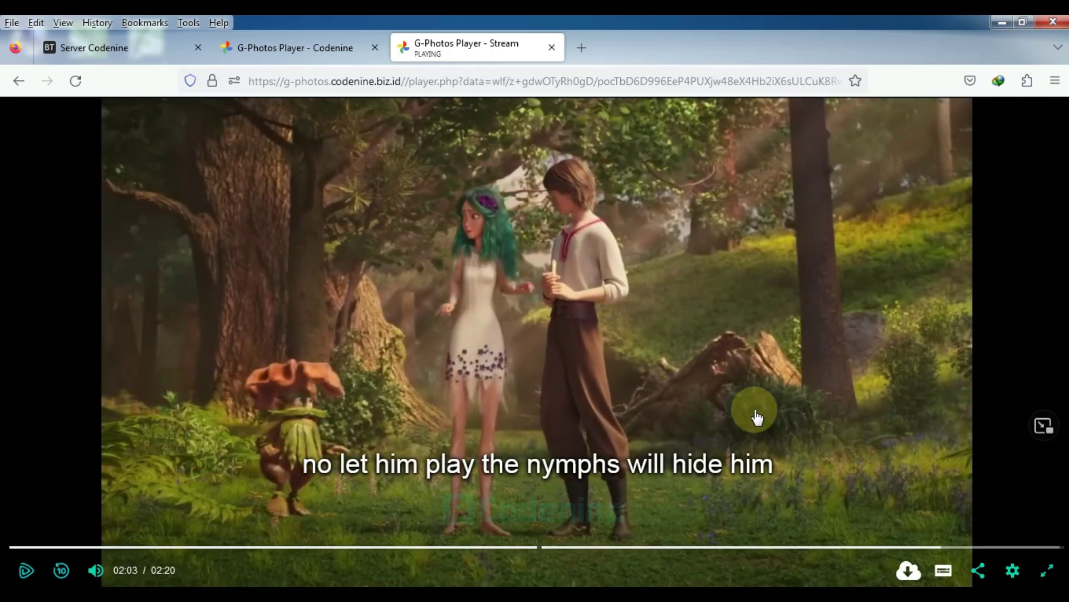
left_click(551, 49)
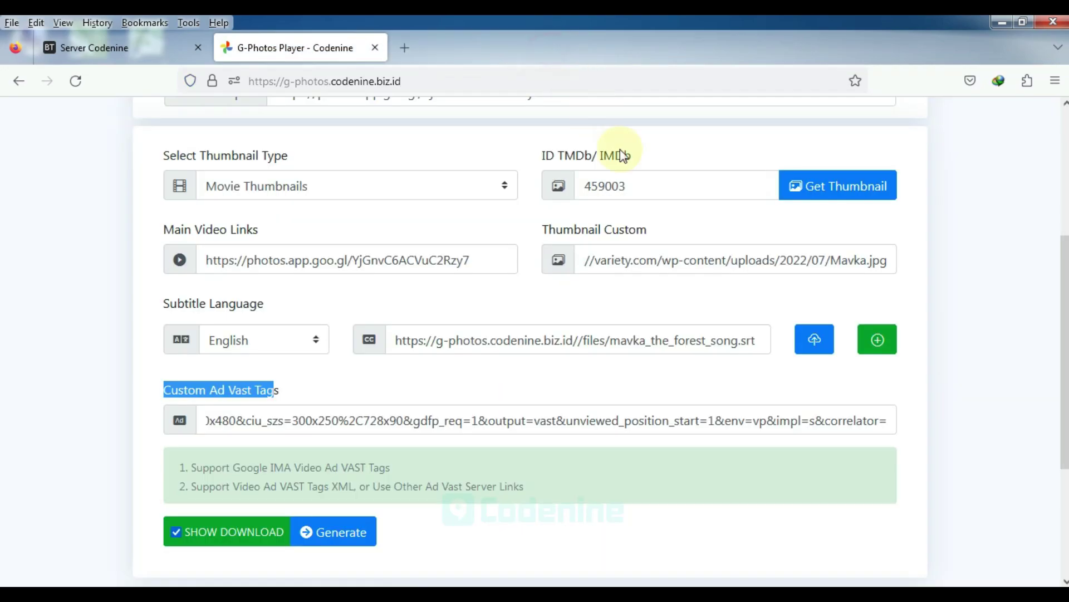
Scroll the generator form back to its header and switch to the 'Google Photos - Video Player' Notepad notes
left_click(730, 225)
scroll(731, 225, "up", 5)
left_click(957, 270)
key("alt+Tab")
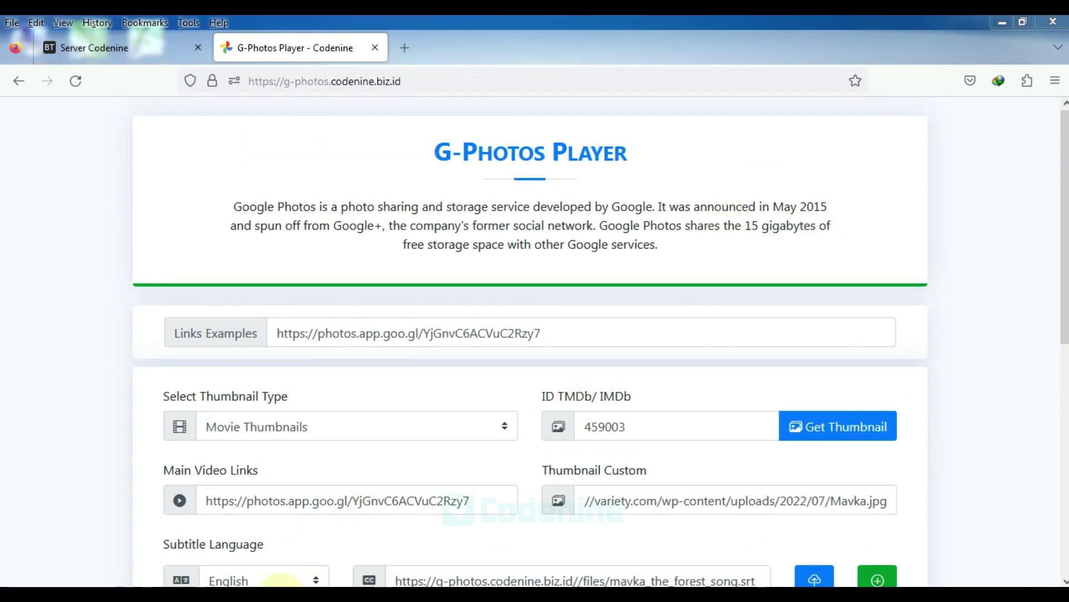